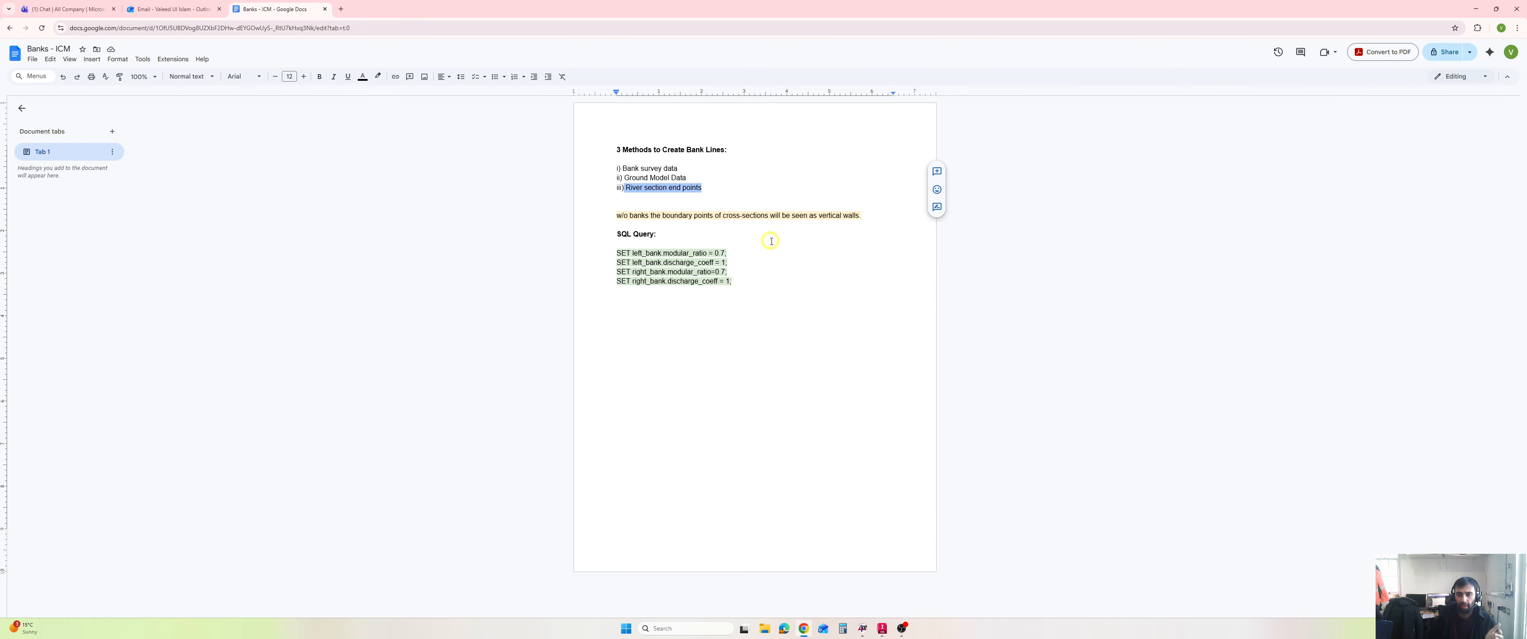
Review the bank survey data entry in the document's list of three methods to create bank lines
click(624, 169)
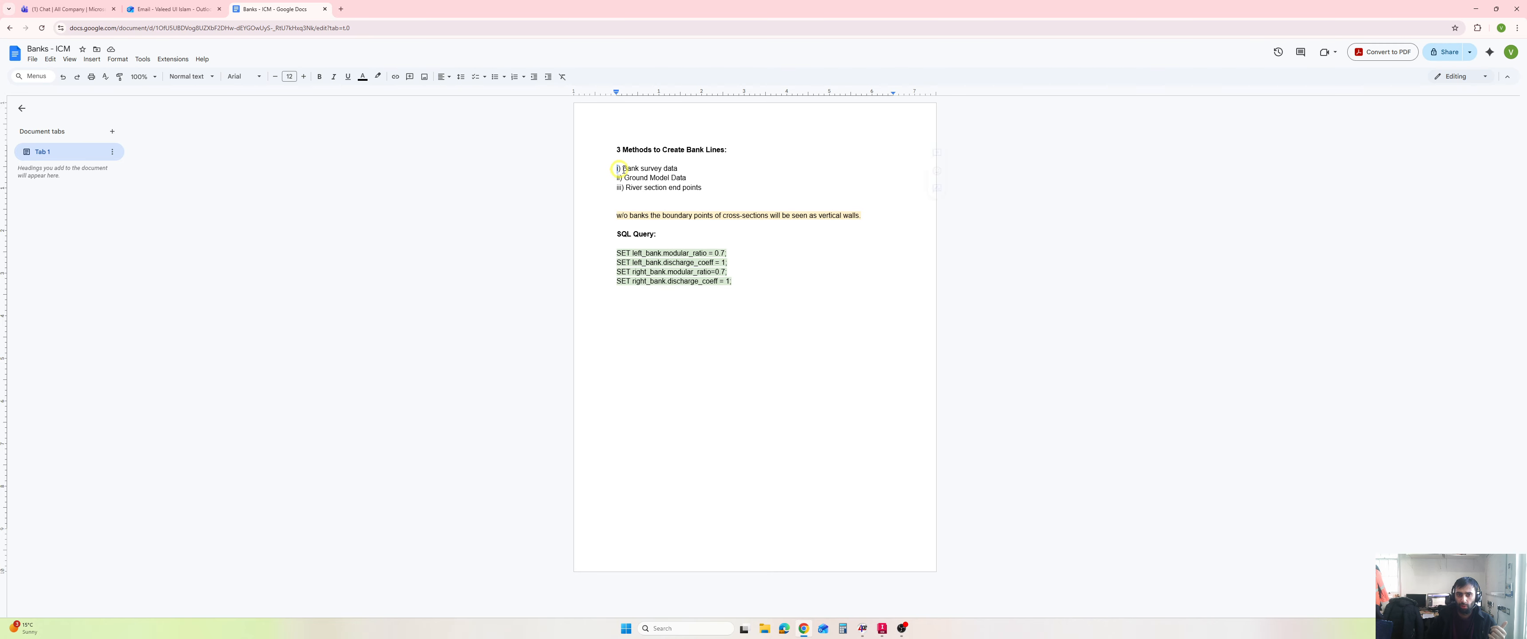
drag(615, 169, 687, 170)
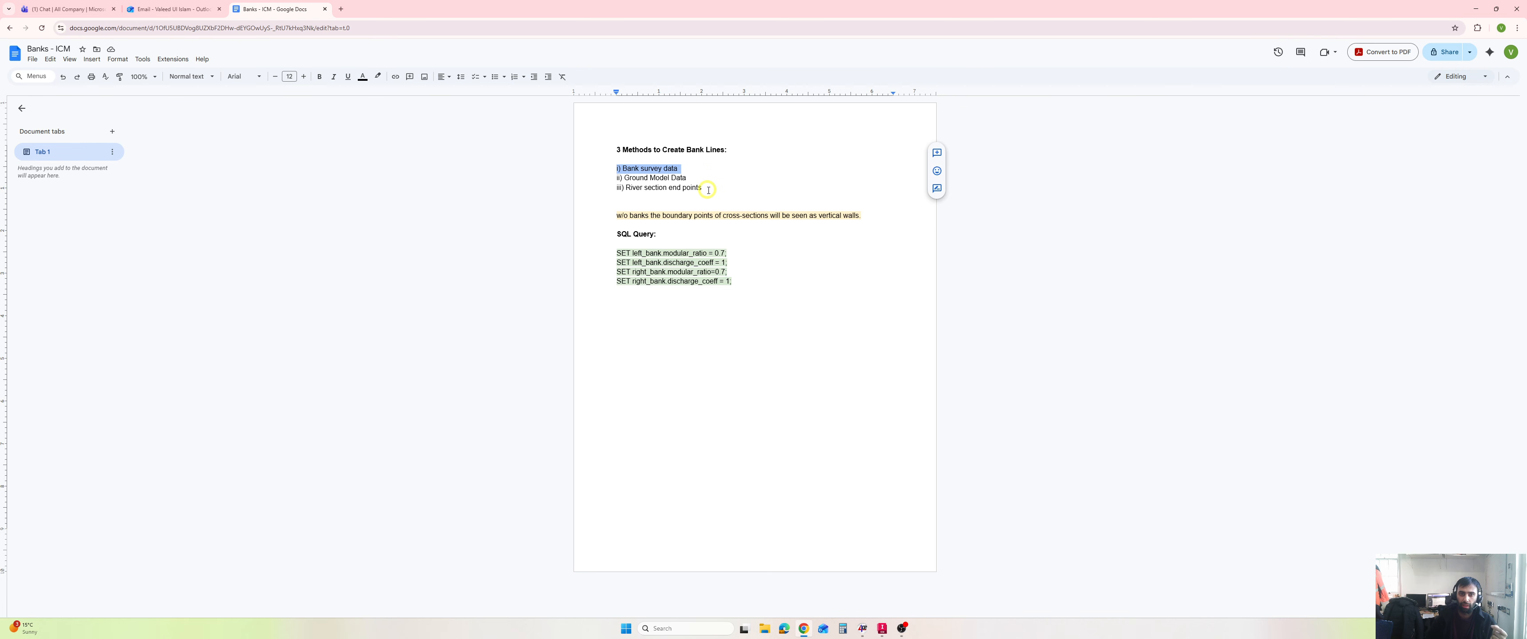
mouse_move(617, 178)
mouse_down()
mouse_move(688, 179)
mouse_move(623, 169)
mouse_up()
click(624, 188)
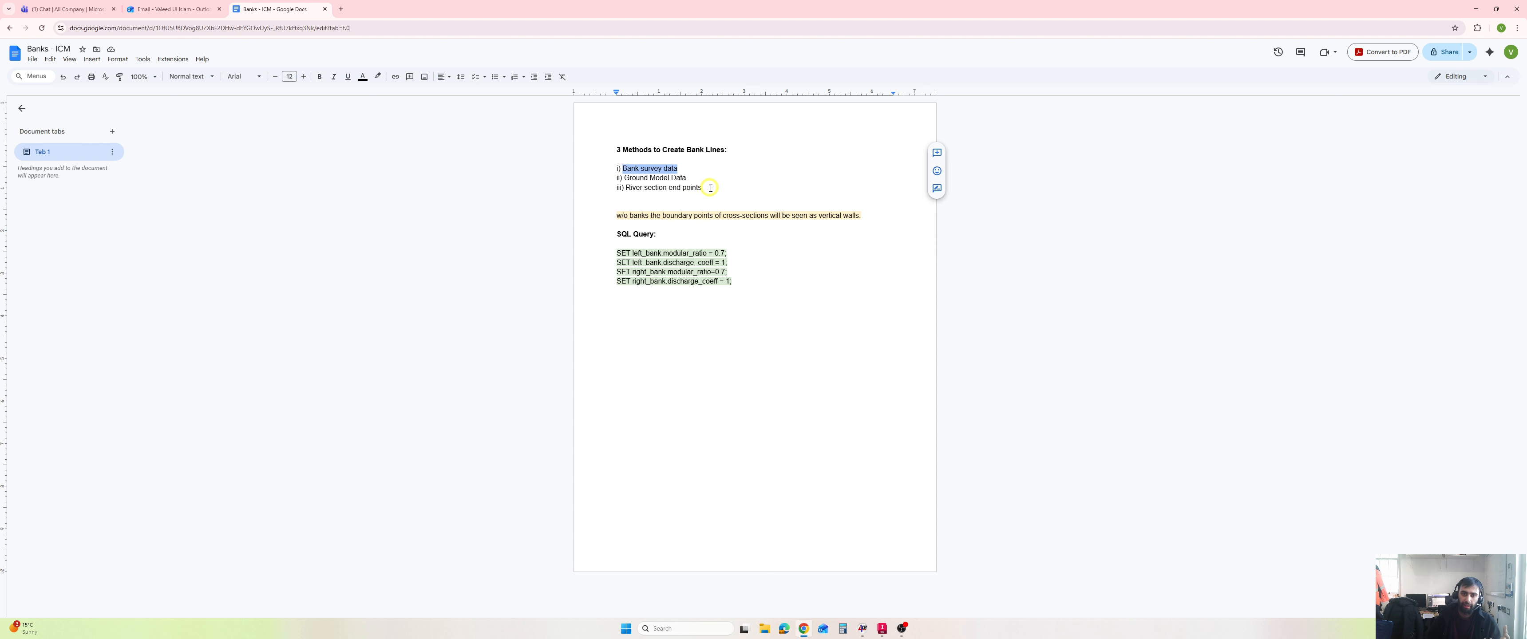
double_click(697, 172)
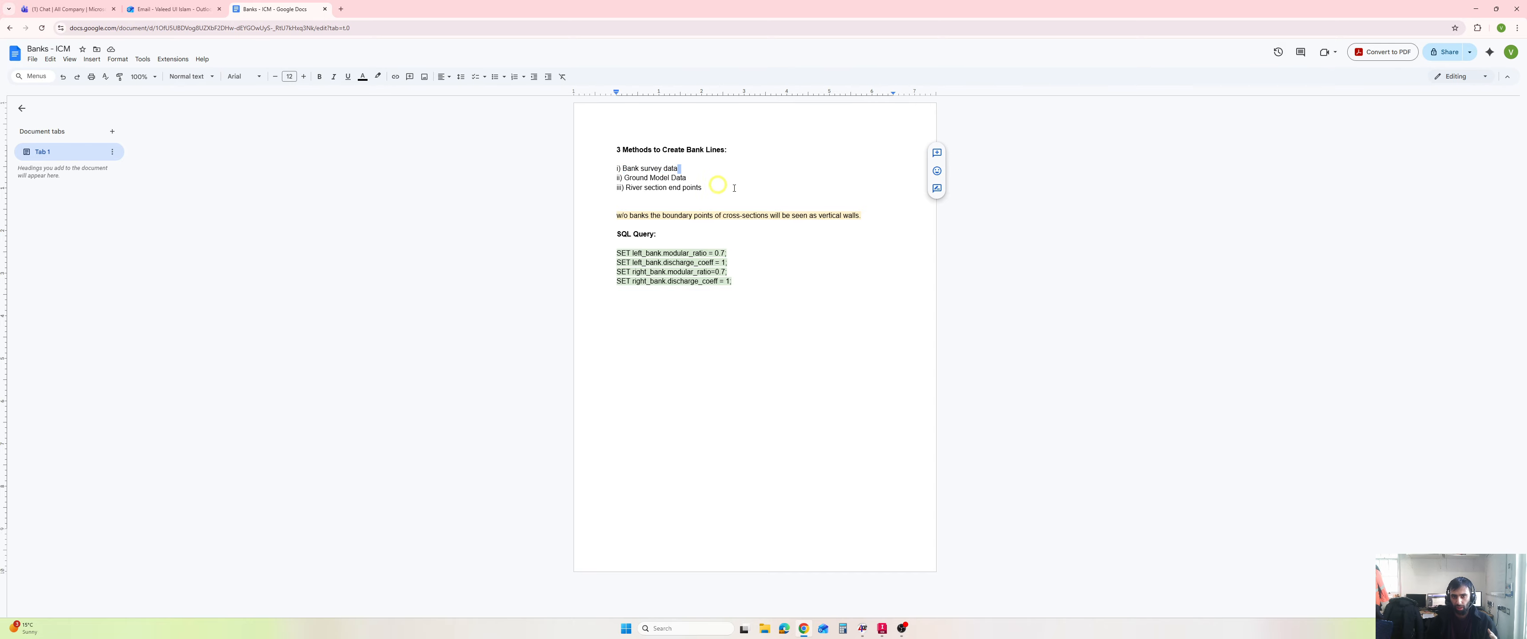
Switch to File Explorer and open the Bank_Survey file from the Imprt_Rivr_Bnk_Data folder in Excel
click(882, 630)
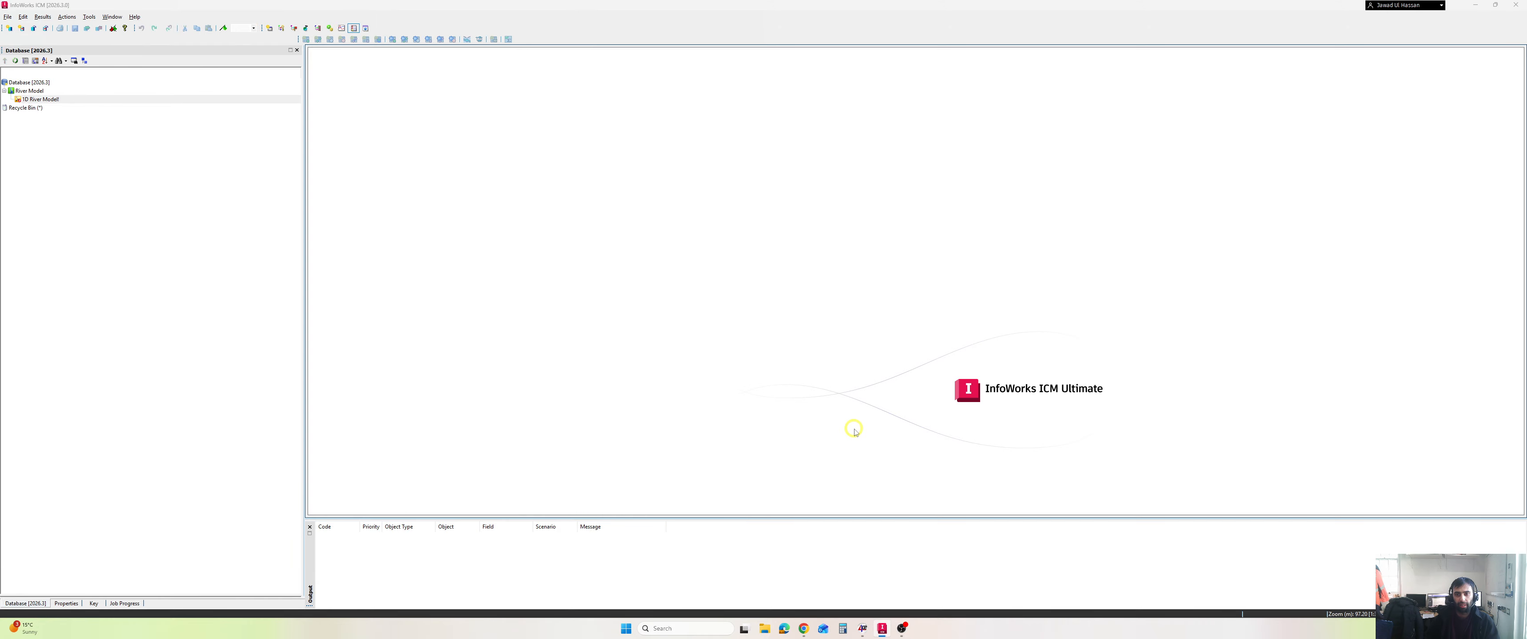
click(764, 629)
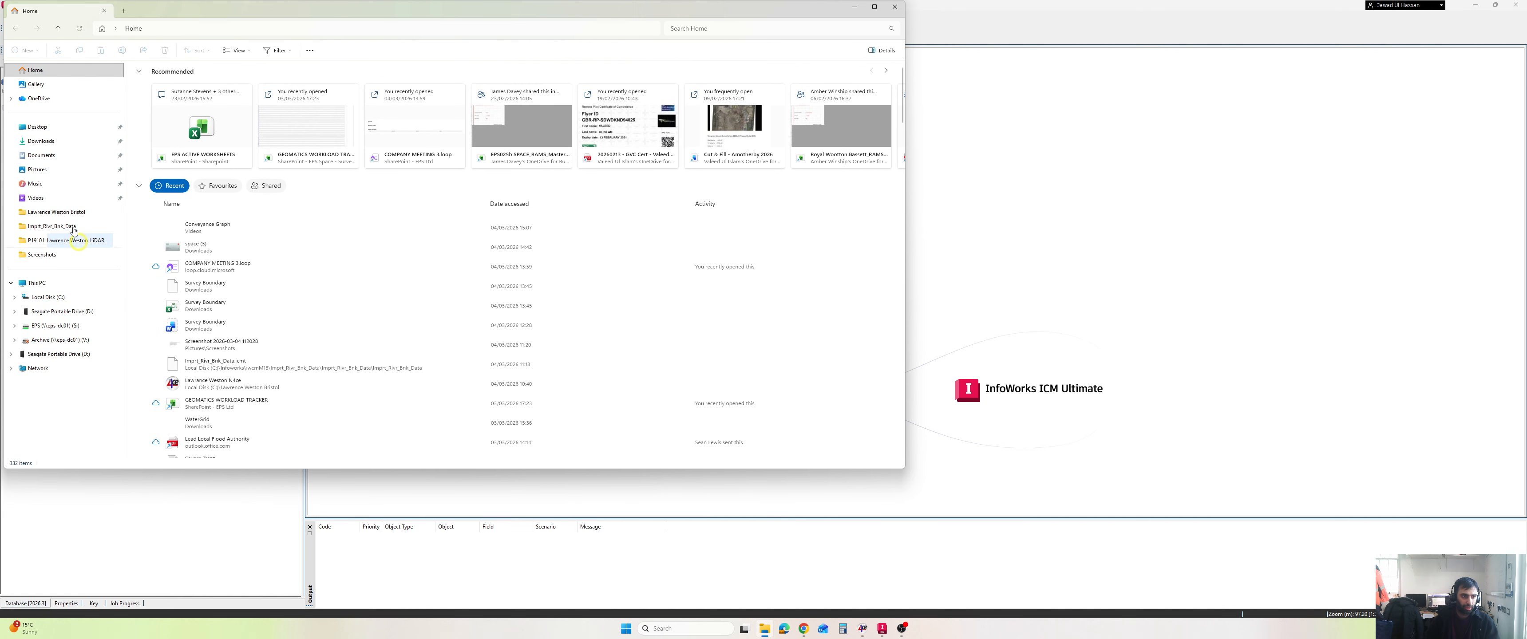
click(62, 226)
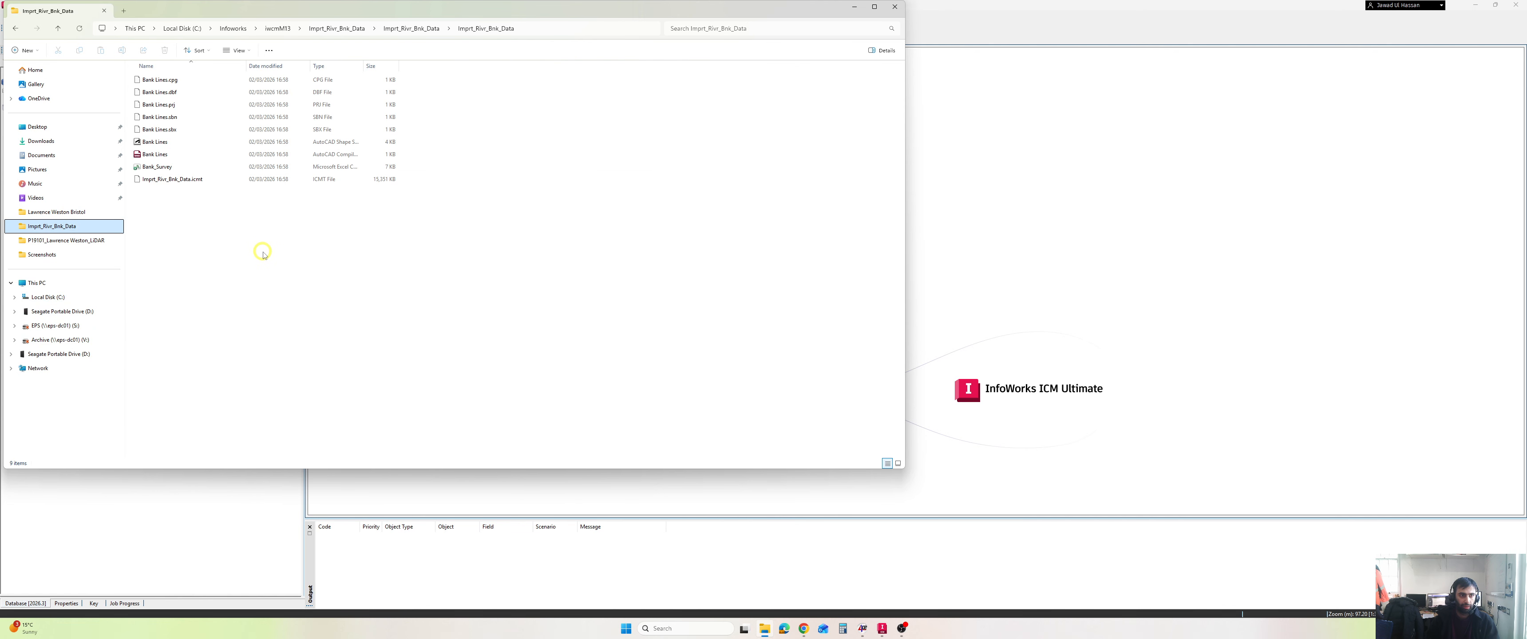
double_click(178, 171)
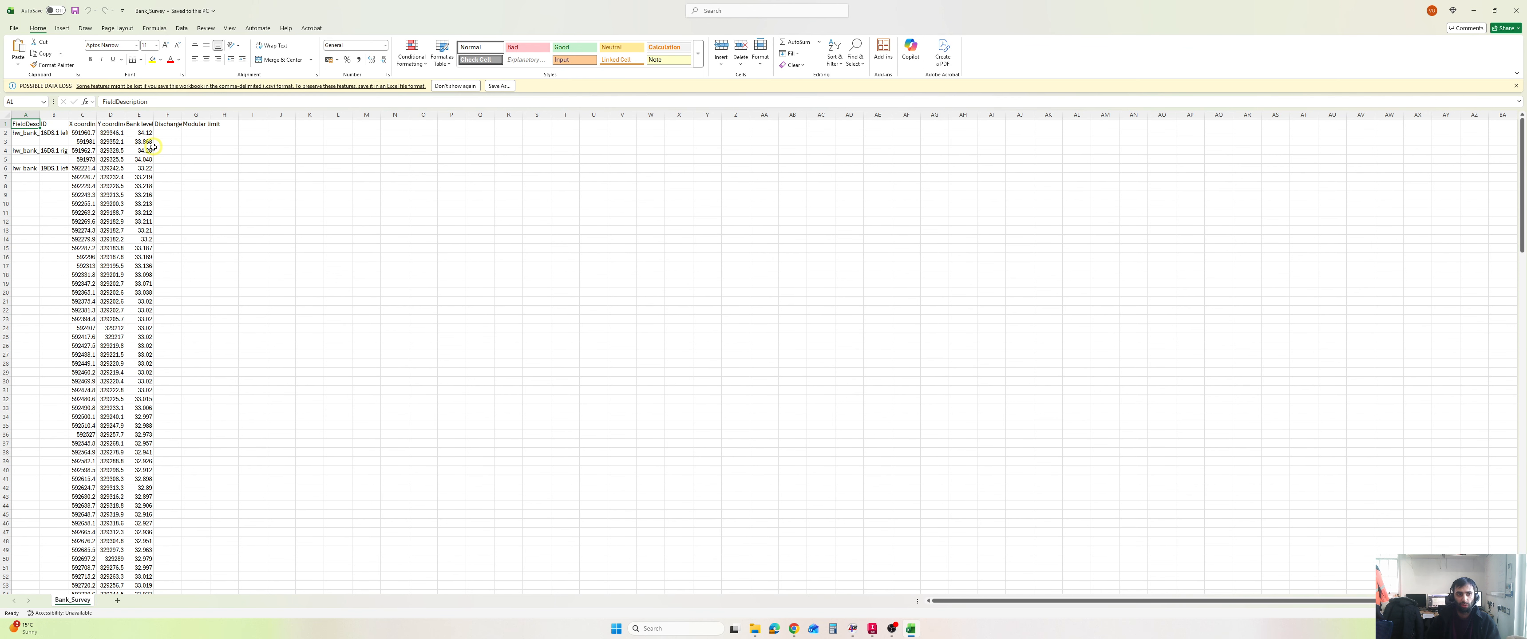
Examine the bank IDs, X and Y coordinates and bank levels throughout the Bank_Survey sheet, and close the file
scroll(141, 150, down, 20)
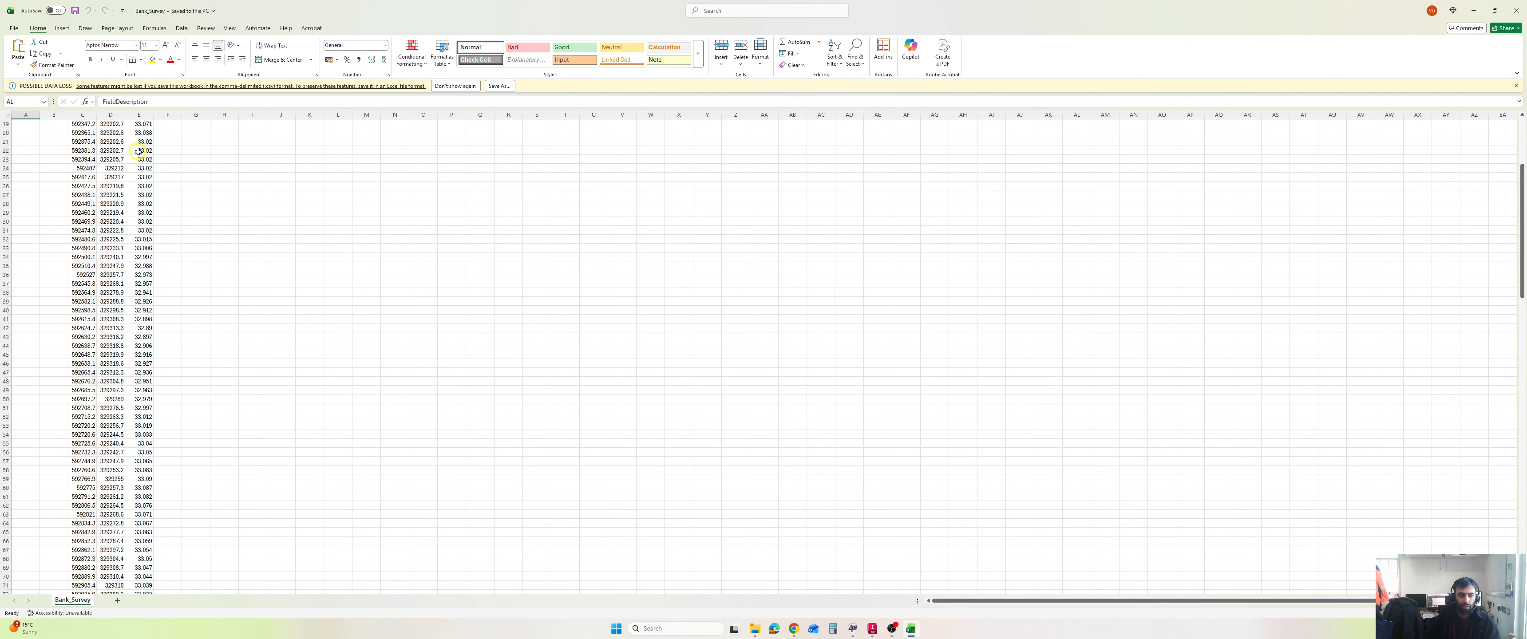
scroll(139, 160, up, 18)
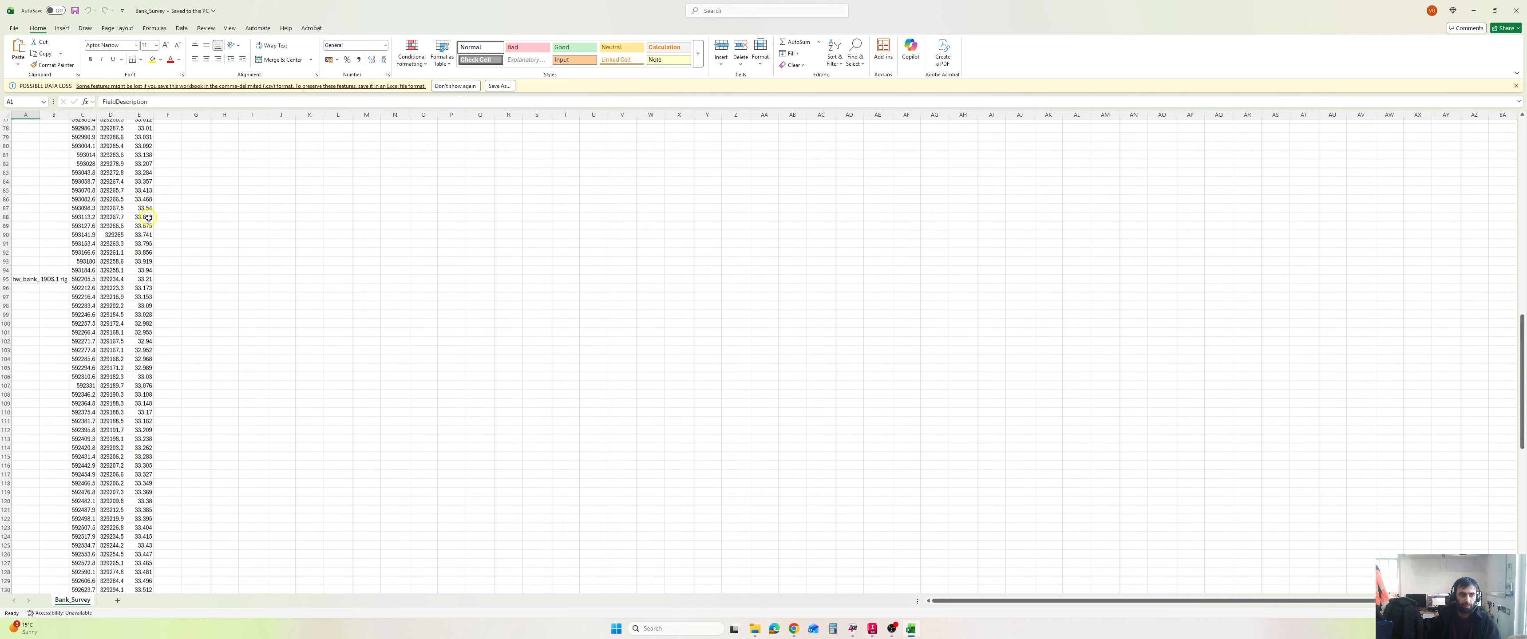
scroll(146, 281, up, 2)
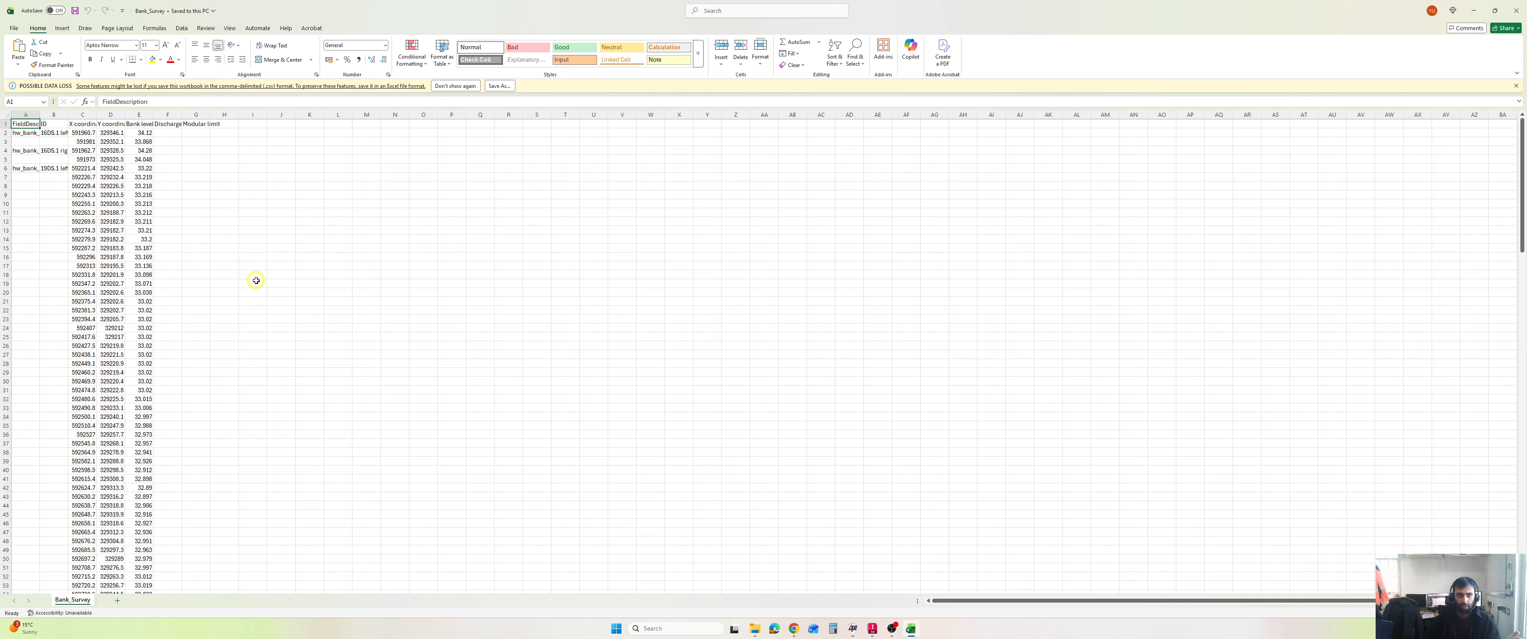
scroll(258, 281, down, 3)
scroll(263, 283, up, 3)
scroll(172, 273, down, 9)
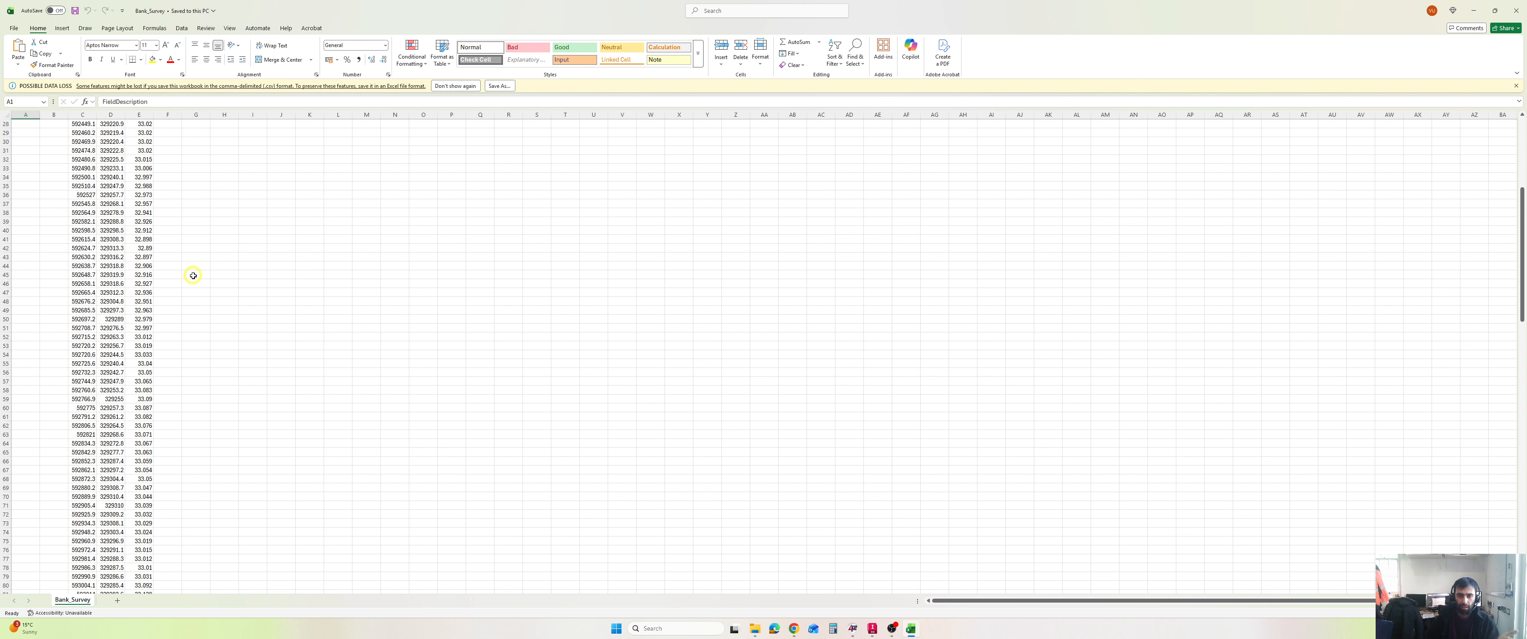
scroll(193, 276, down, 20)
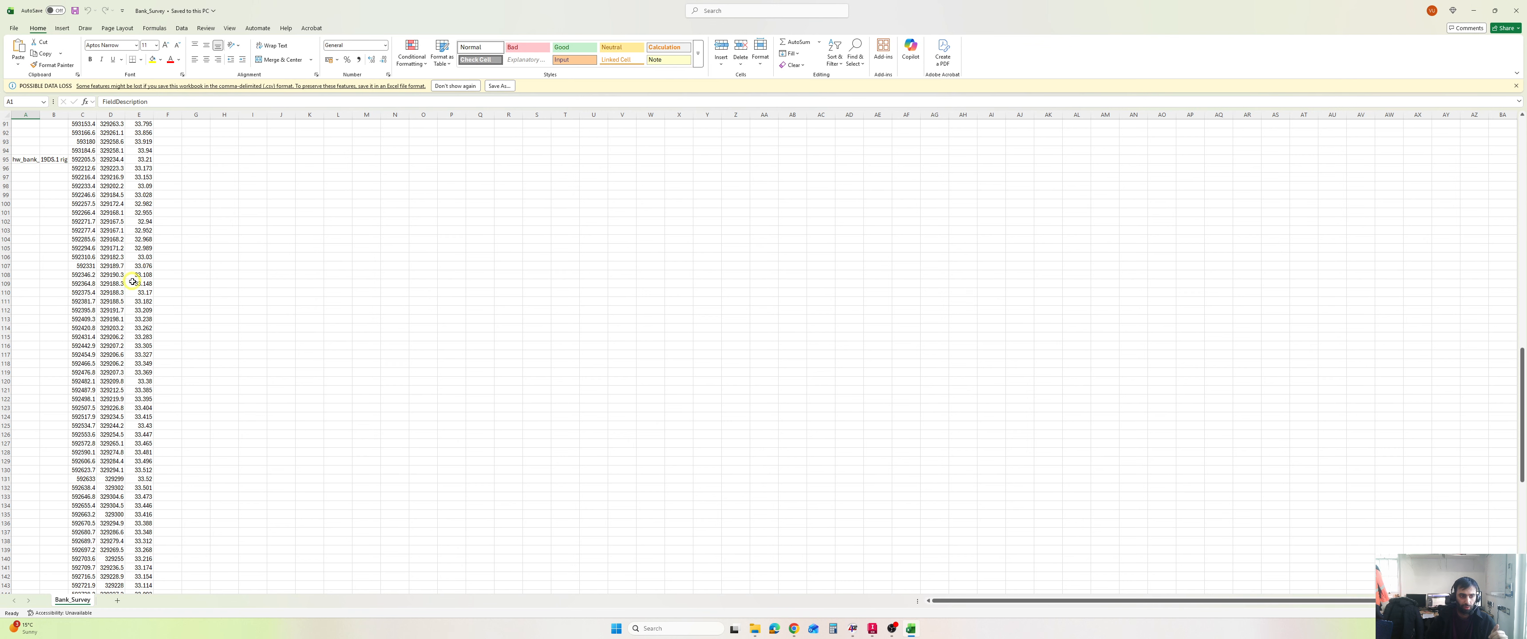
click(1516, 10)
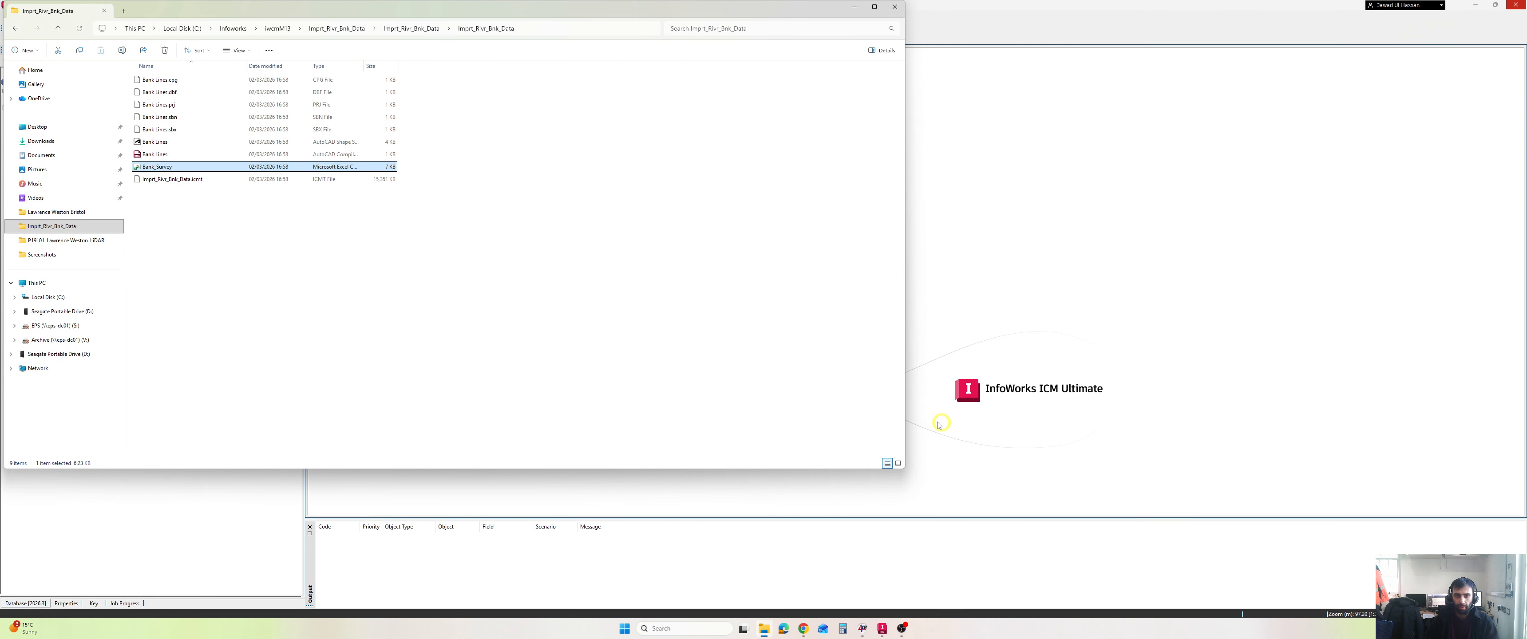
Return to InfoWorks ICM and open the 1D River Model network in a maximized GeoPlan
click(423, 32)
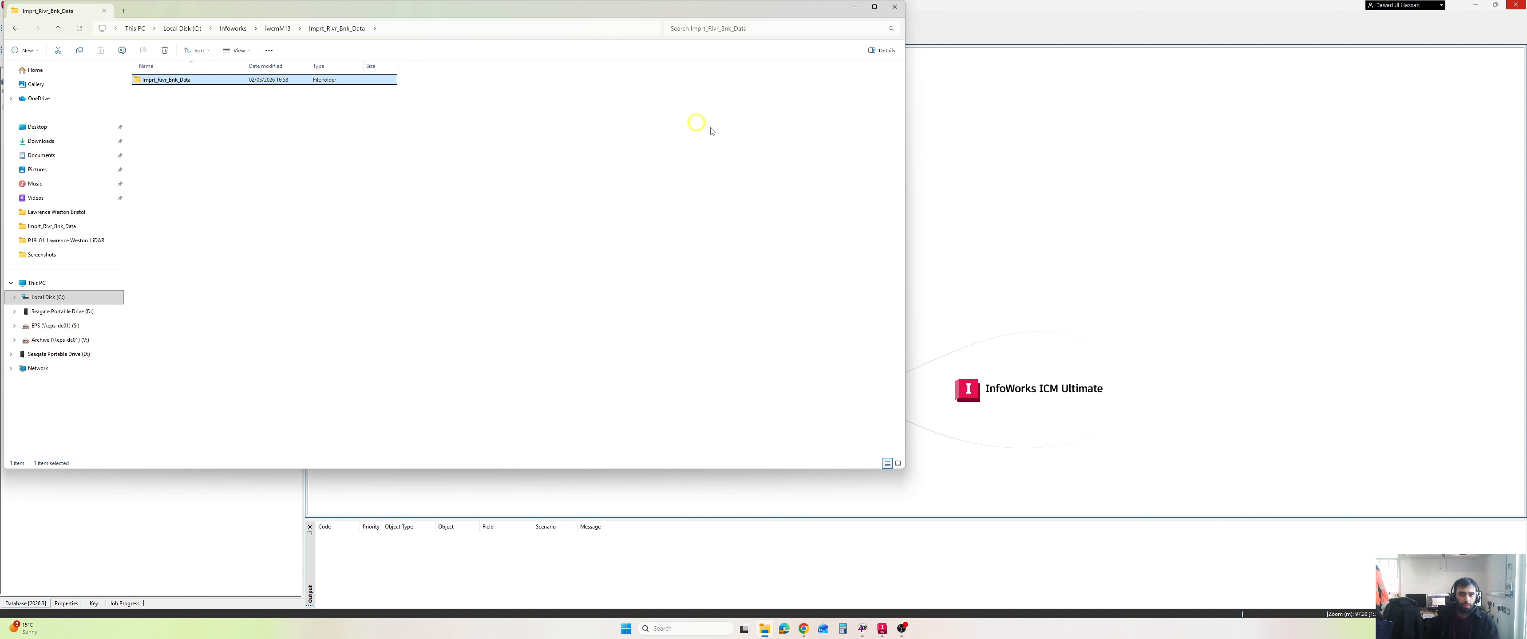
click(1068, 4)
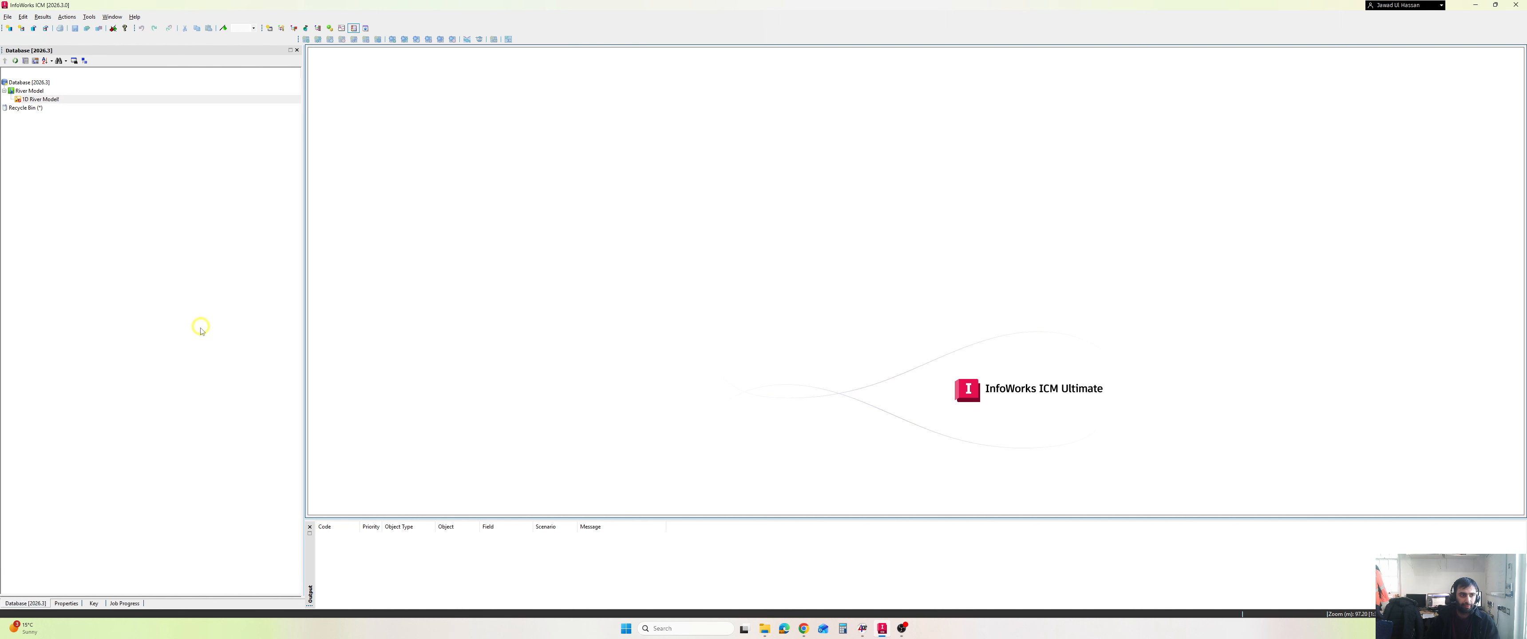
click(23, 100)
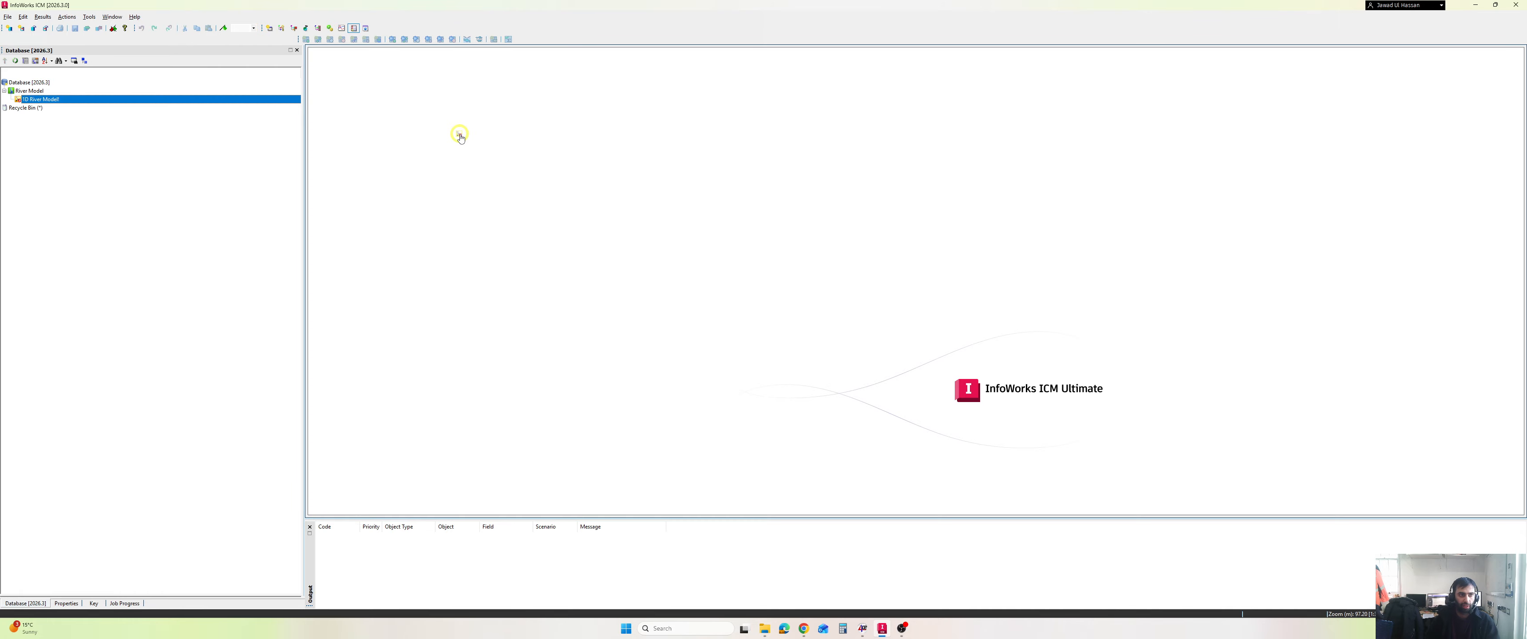
drag(461, 138, 462, 140)
click(831, 399)
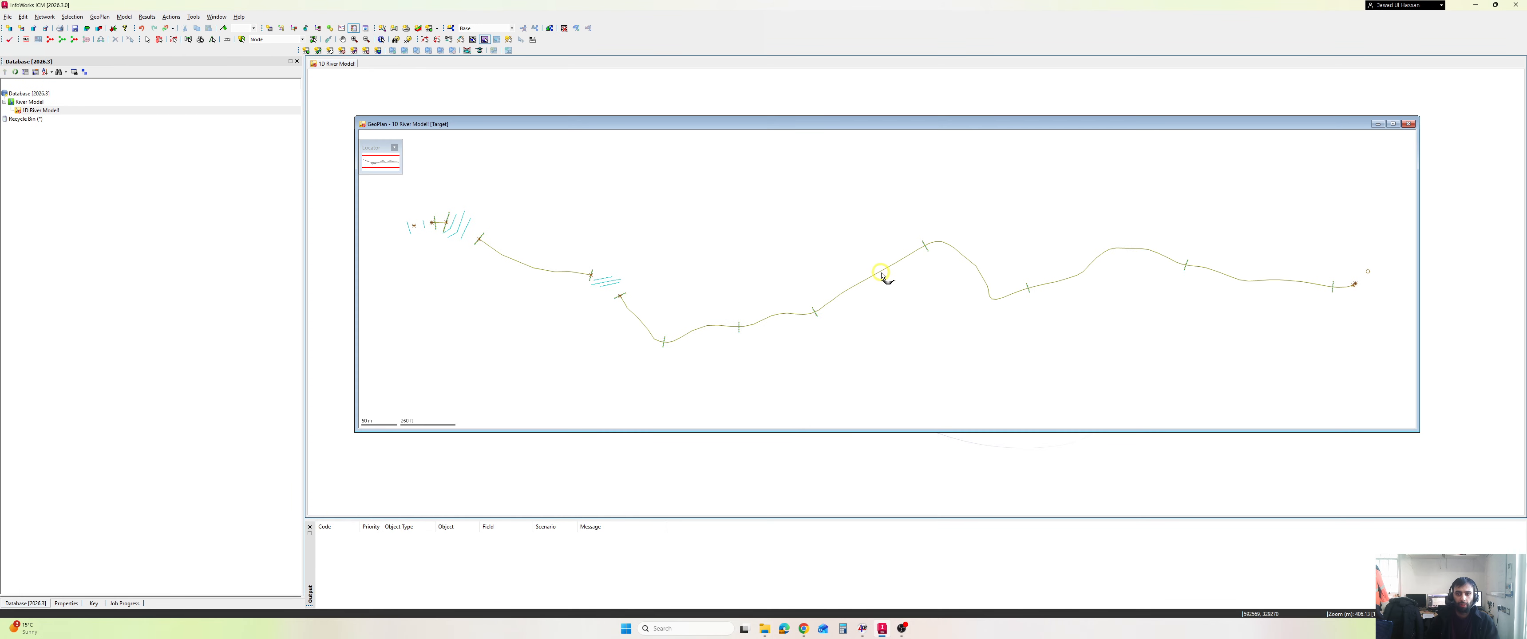
click(1395, 124)
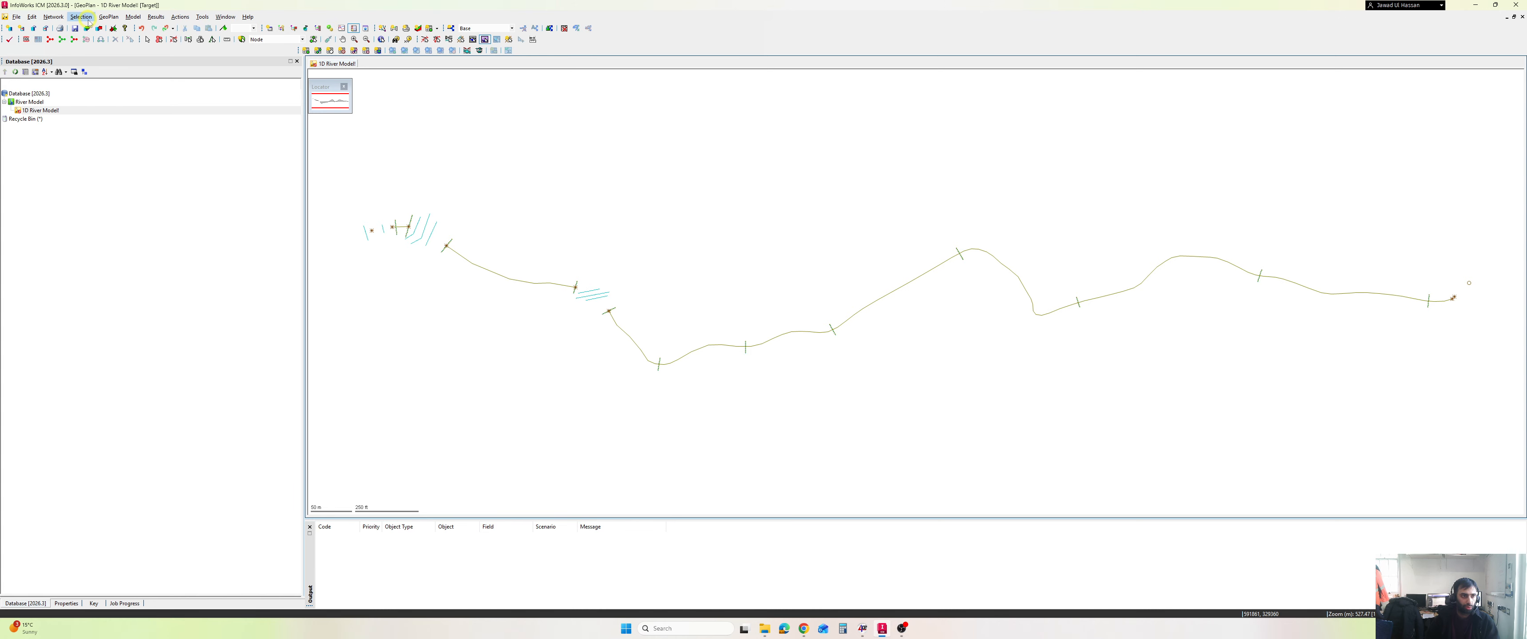
Bring up the Open Data Import Centre for the network and choose Bank line as the table to import data into
click(53, 16)
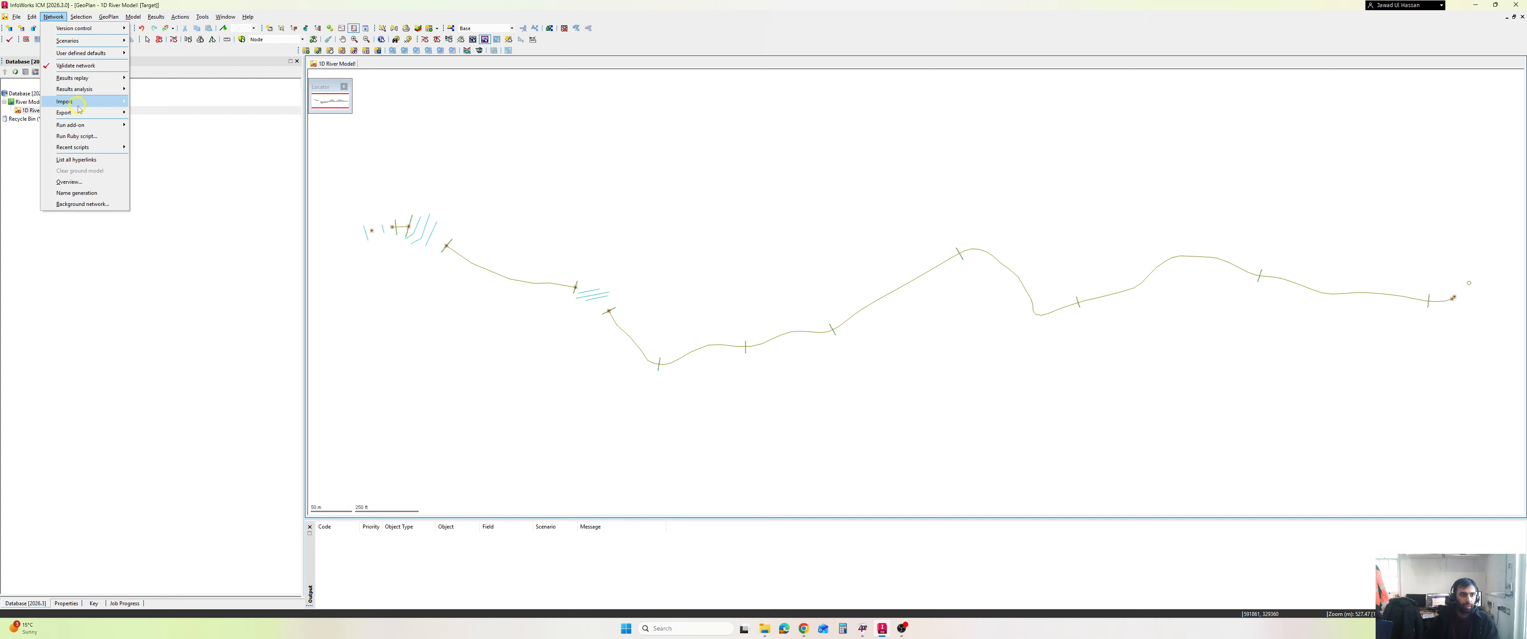
mouse_move(79, 108)
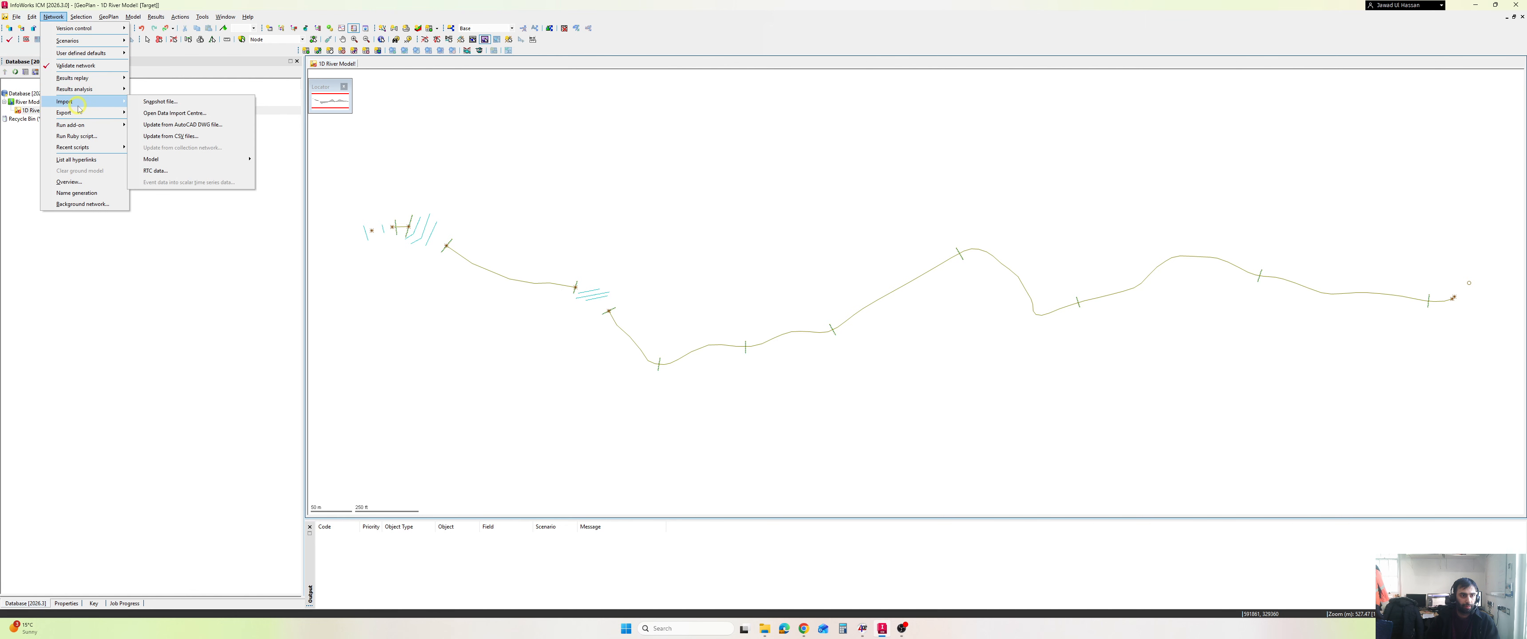
click(194, 115)
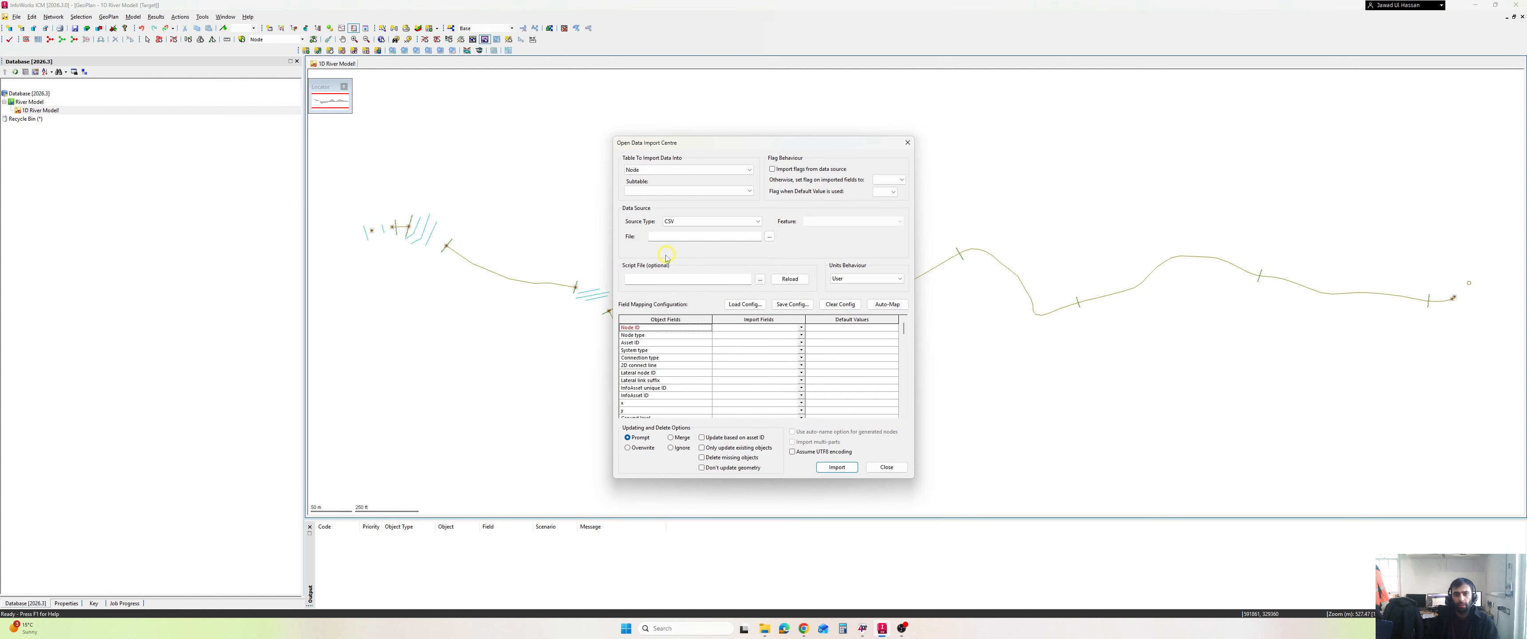
click(724, 173)
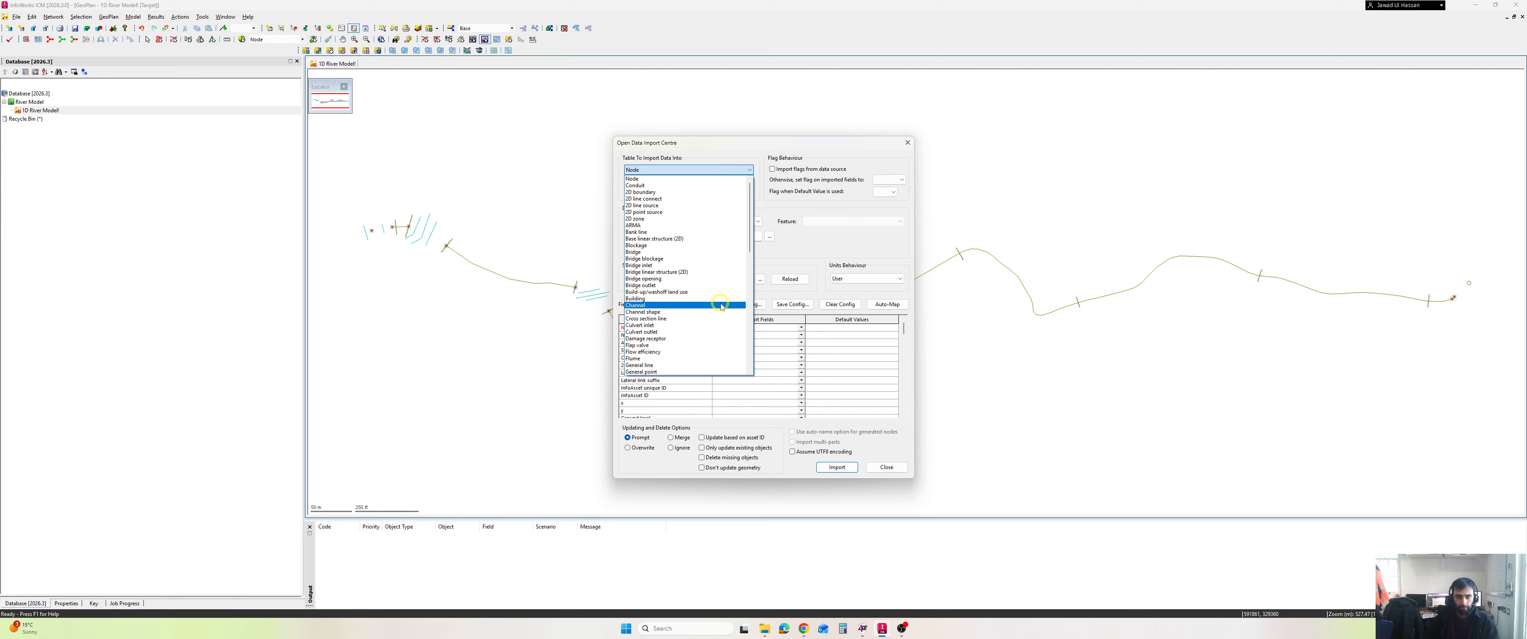
click(697, 232)
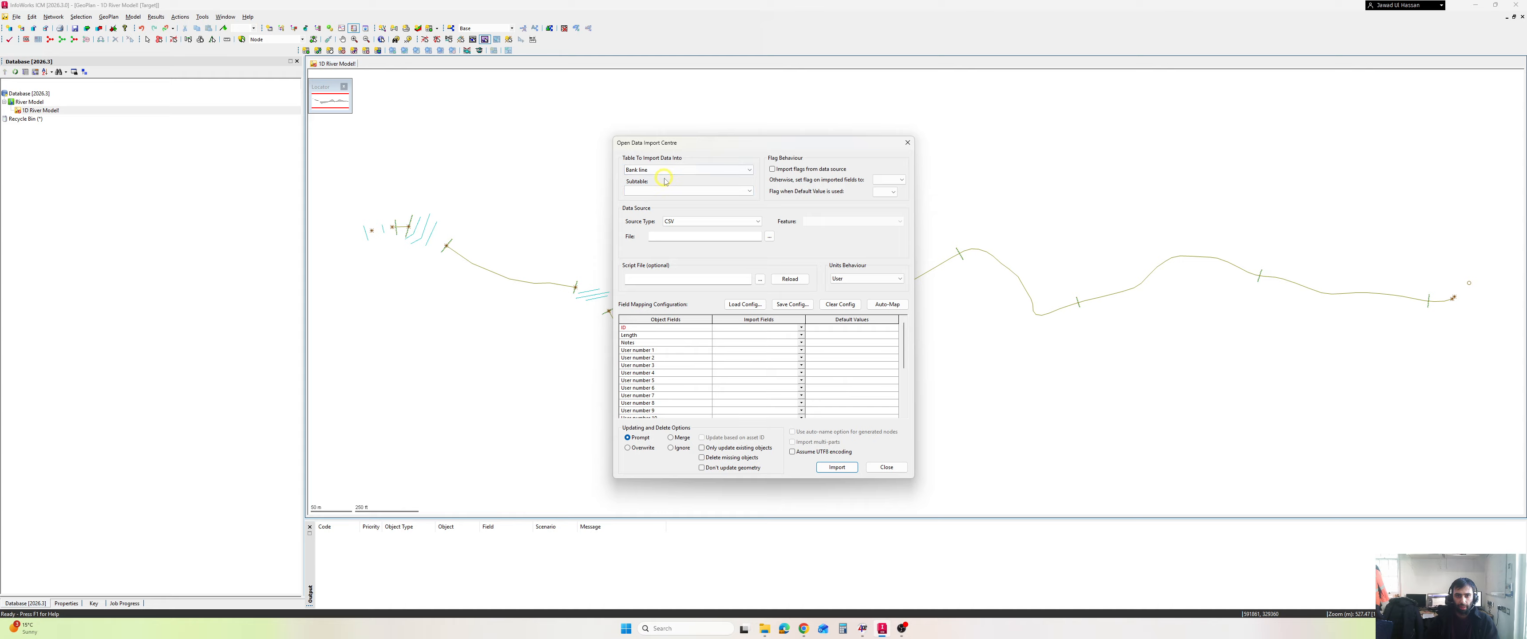
Set the import source type to Raw Shape File and select the Bank Lines shapefile as the data source
click(722, 222)
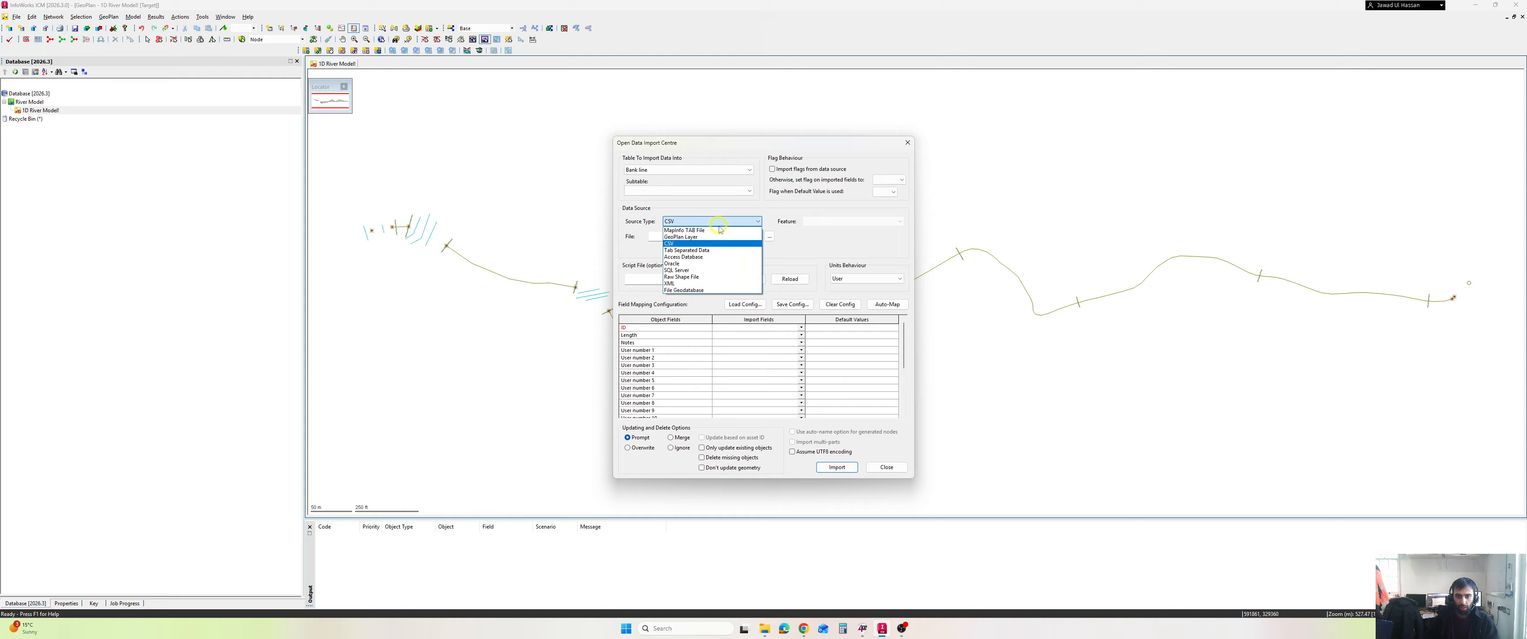
click(721, 276)
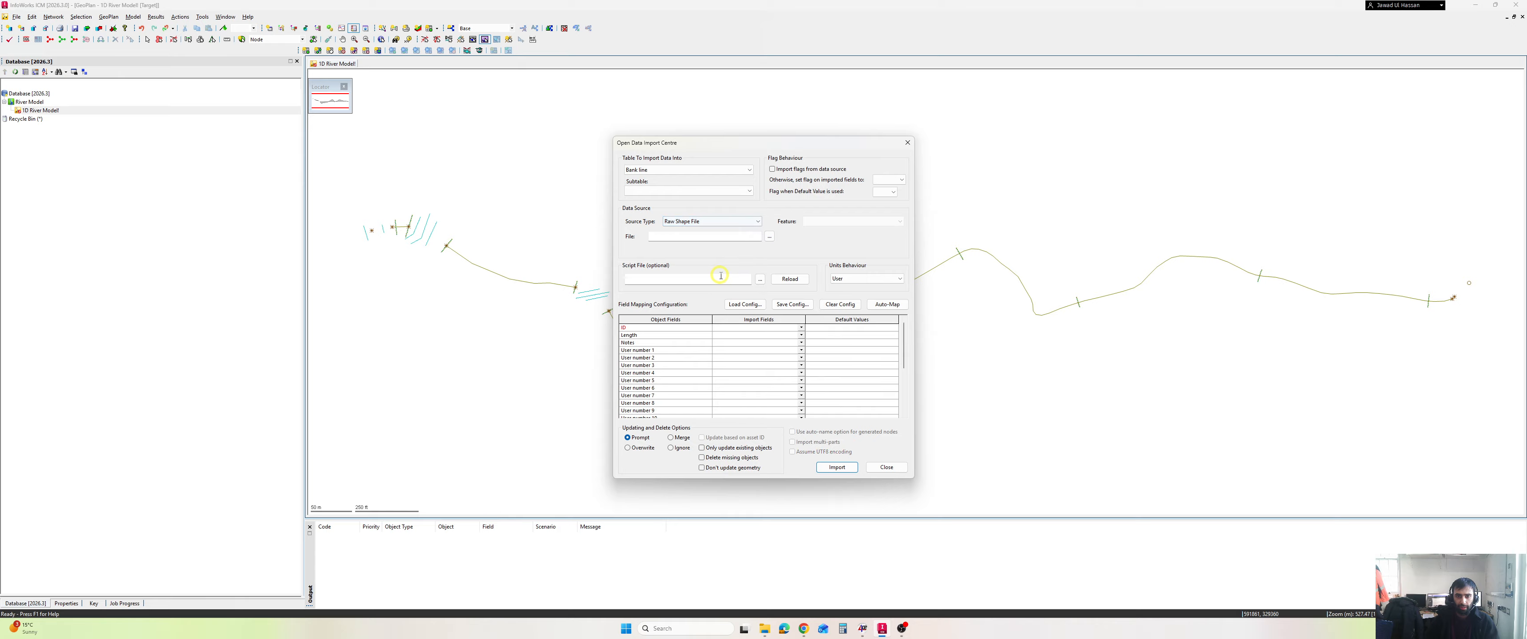
click(769, 237)
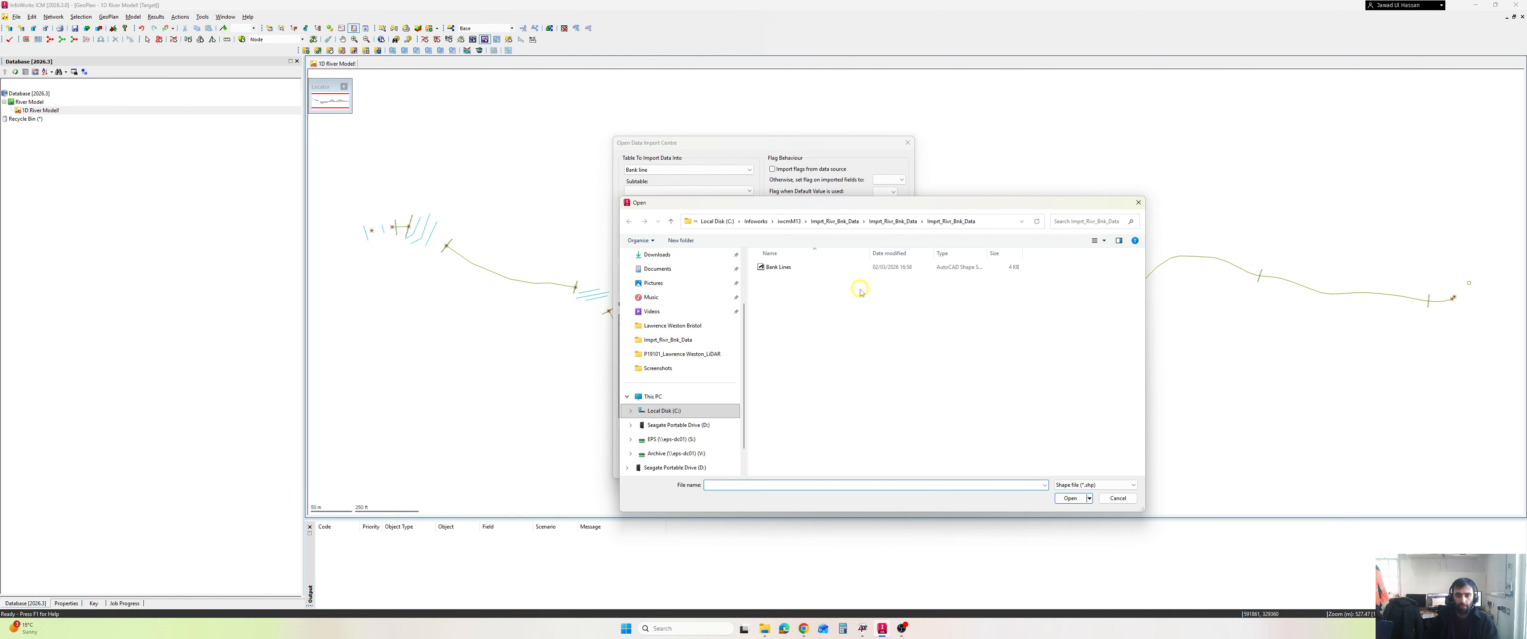
click(788, 270)
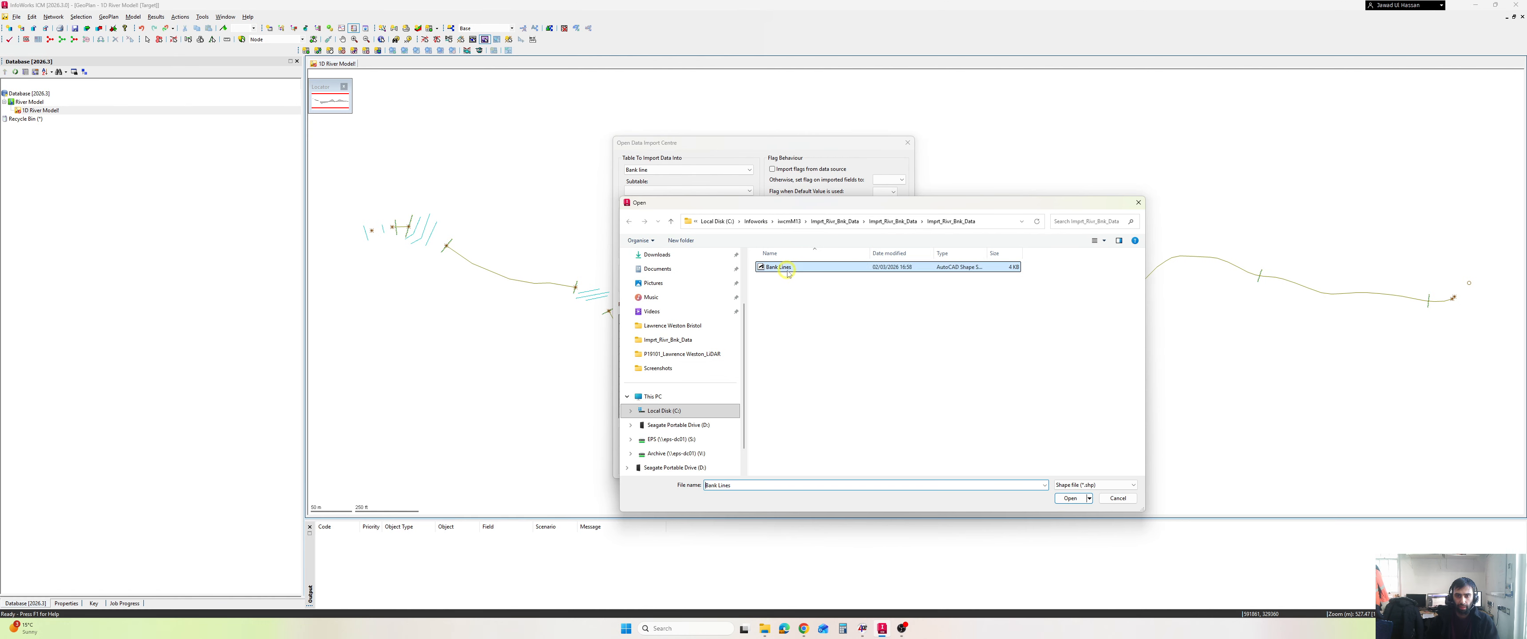
click(1074, 502)
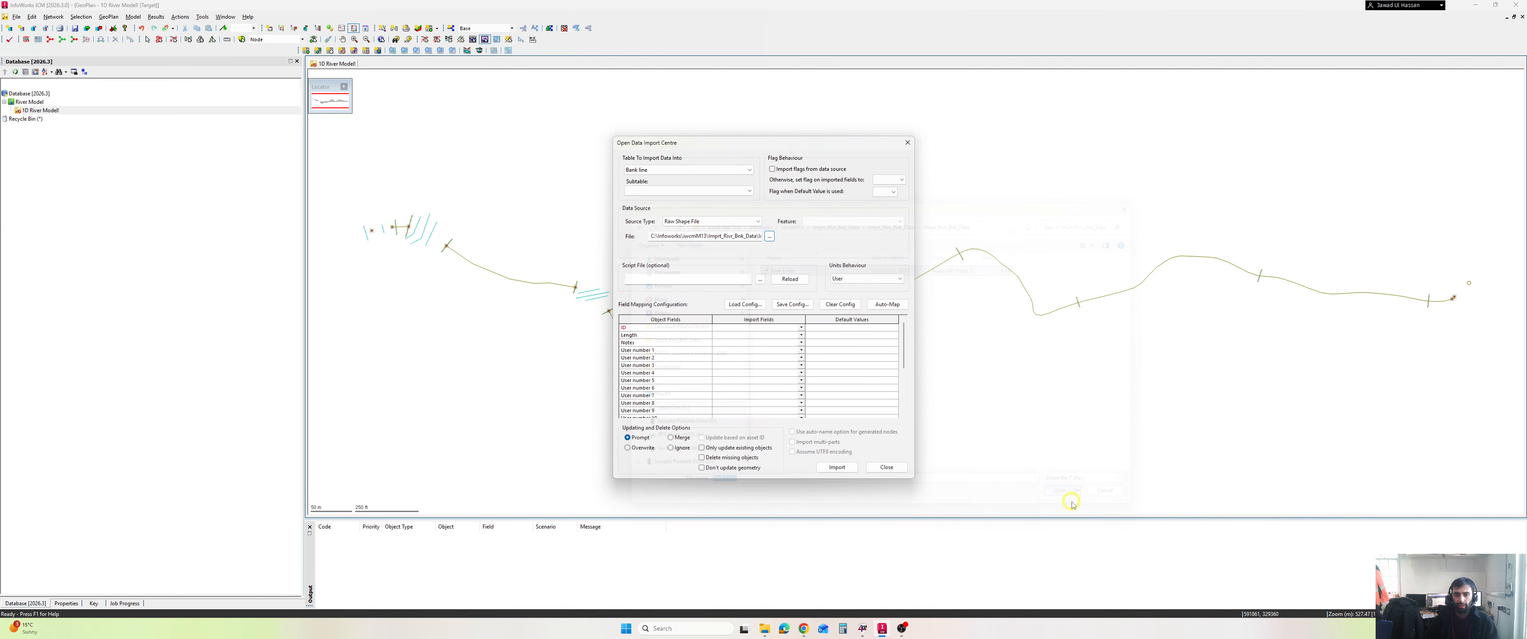
Auto-map the shapefile's fields to the bank line fields and import the bank lines into the network
click(890, 310)
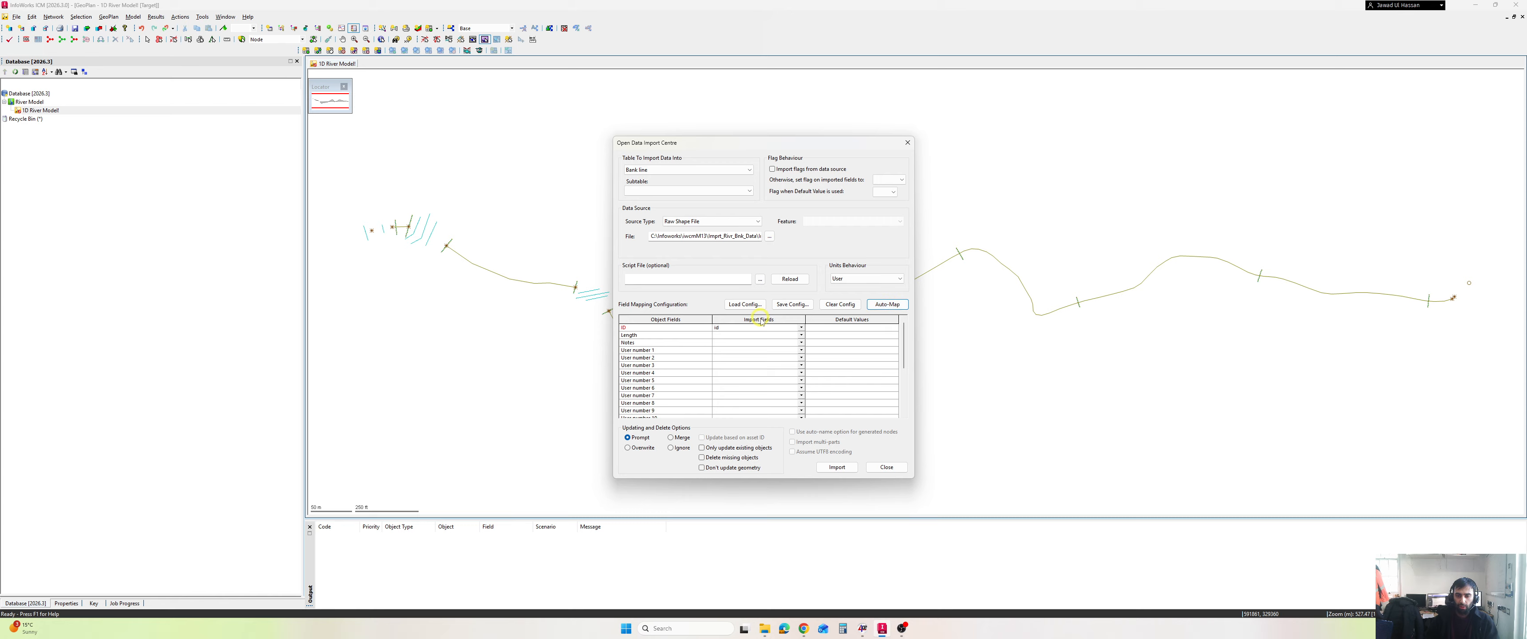
key(ctrl+2)
drag(742, 319, 742, 336)
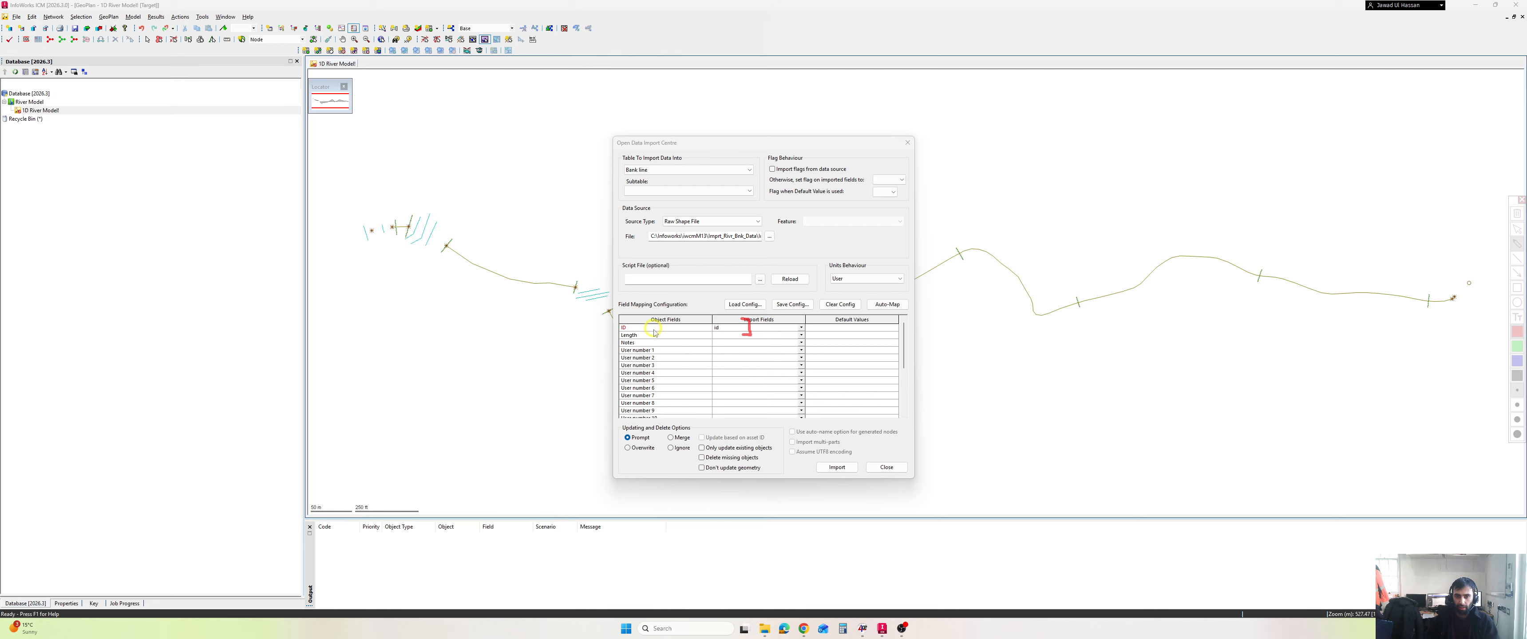
key(Escape)
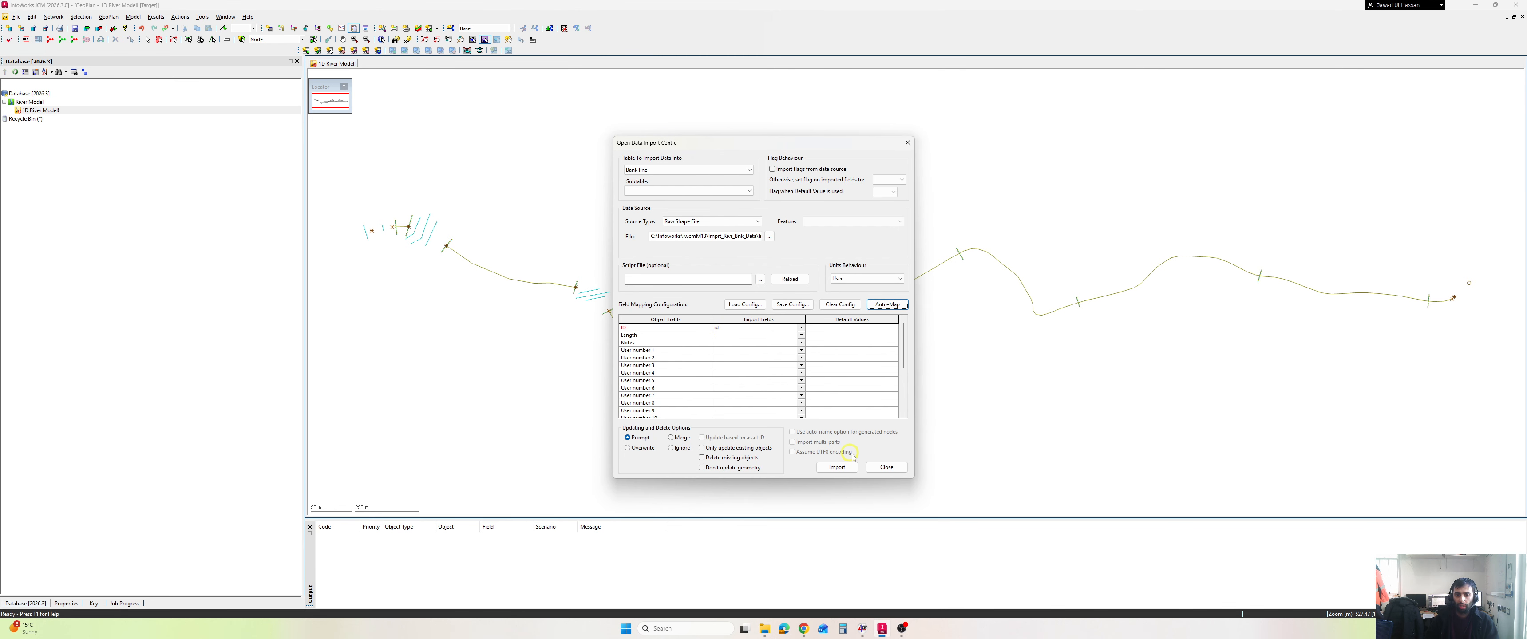
click(837, 468)
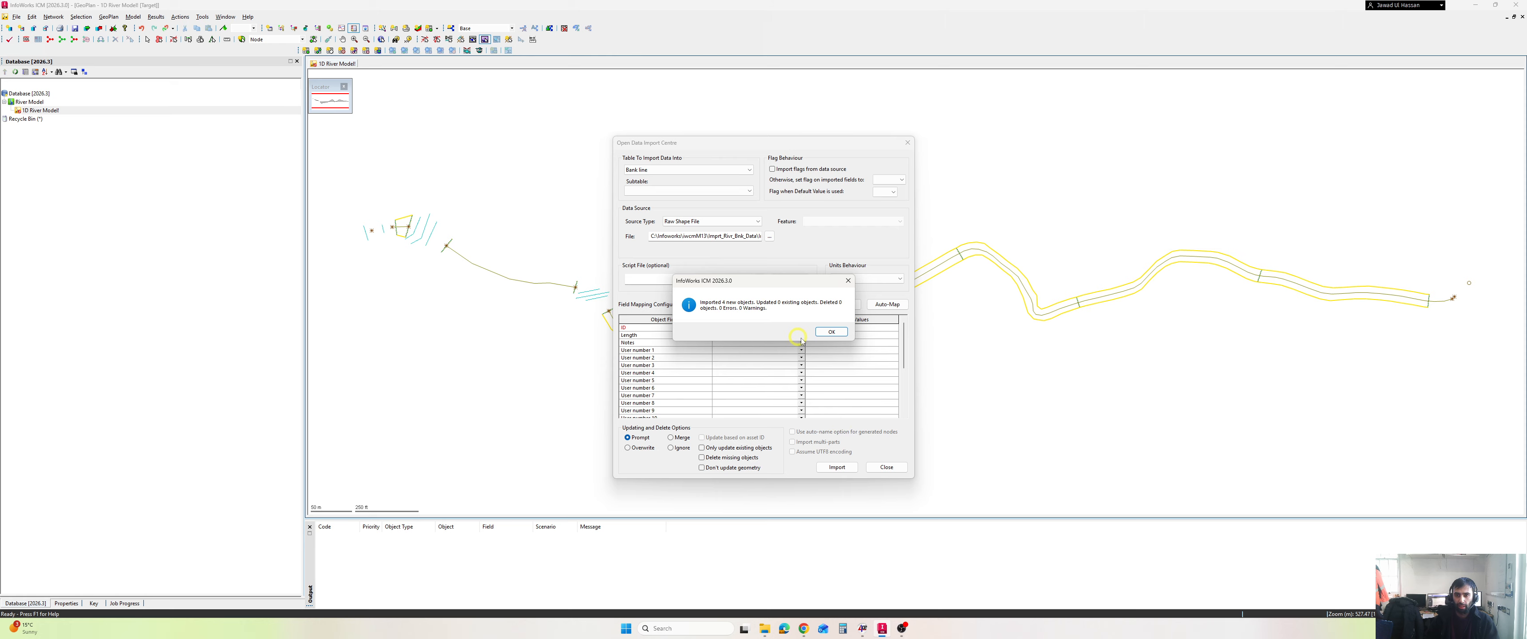
click(831, 332)
mouse_move(1076, 249)
mouse_down()
mouse_move(1045, 277)
mouse_move(1061, 273)
mouse_up()
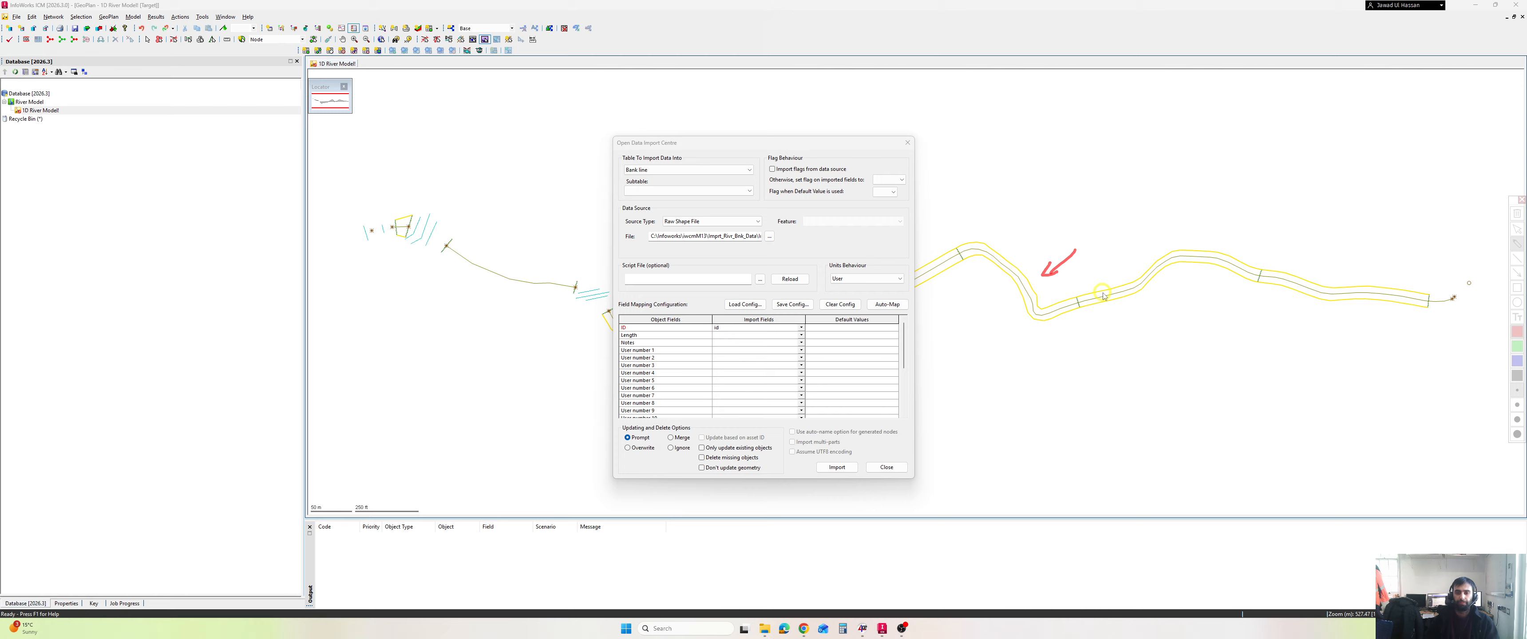
Set the import subtable to Bank line: Bank data and choose the Bank_Survey CSV file as the data source
click(711, 192)
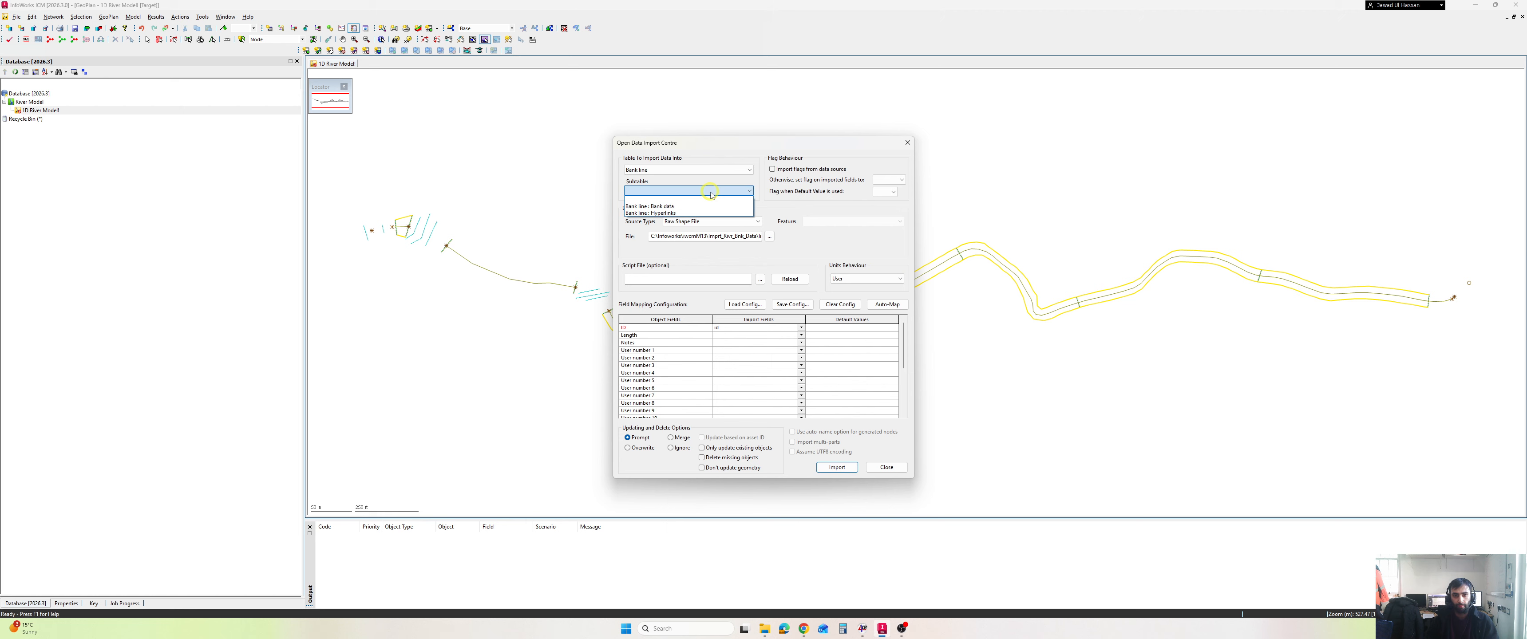
click(708, 208)
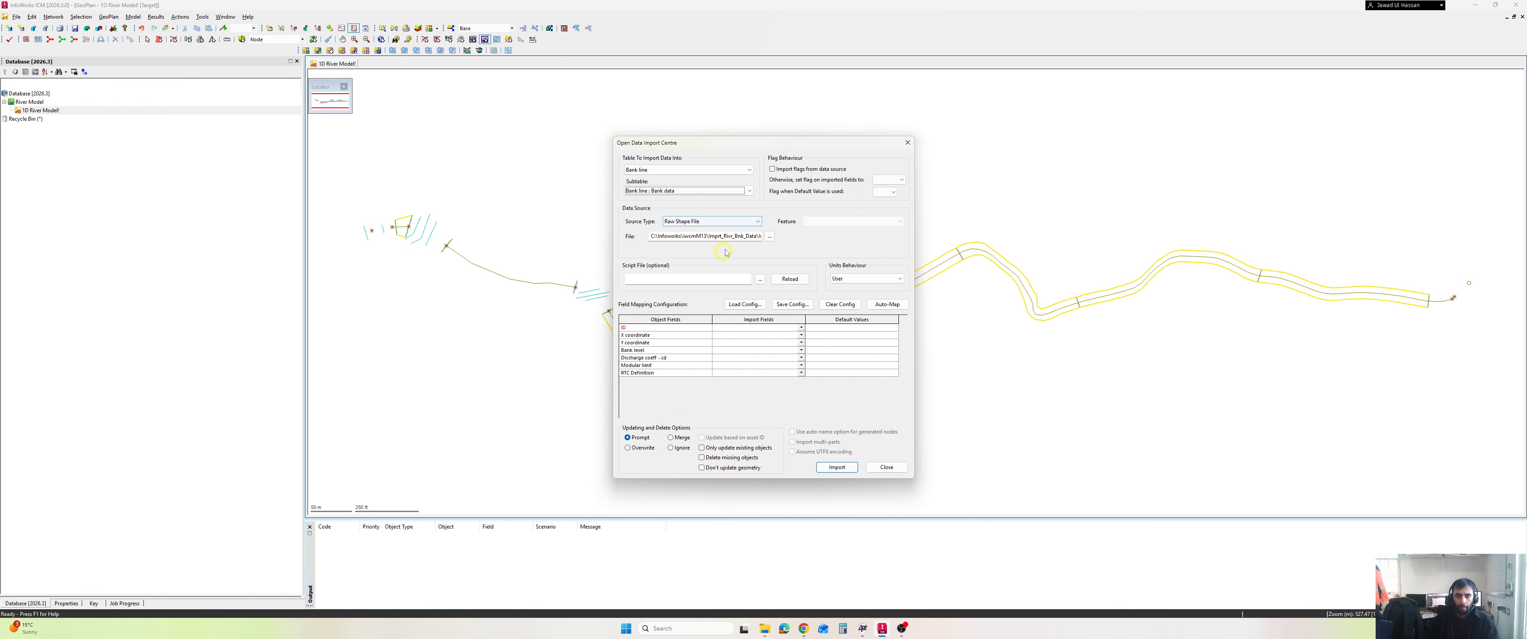
click(755, 221)
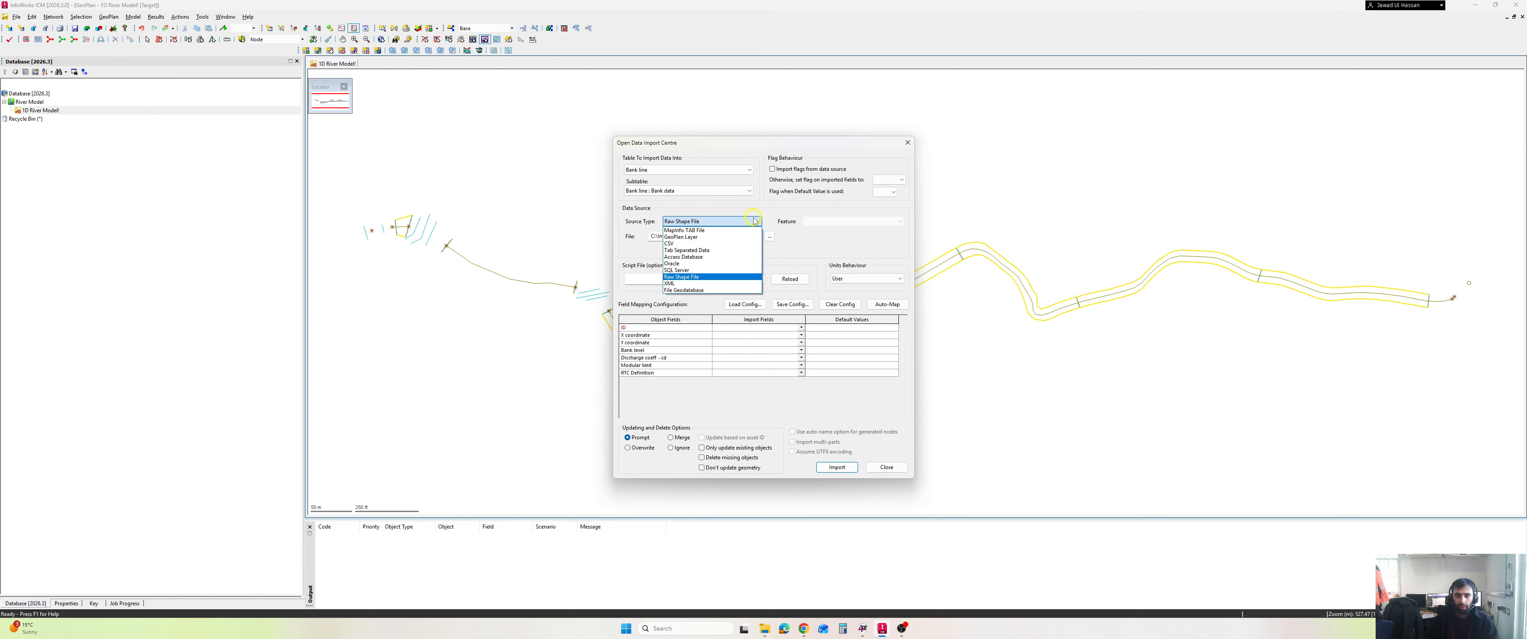
click(737, 243)
click(769, 236)
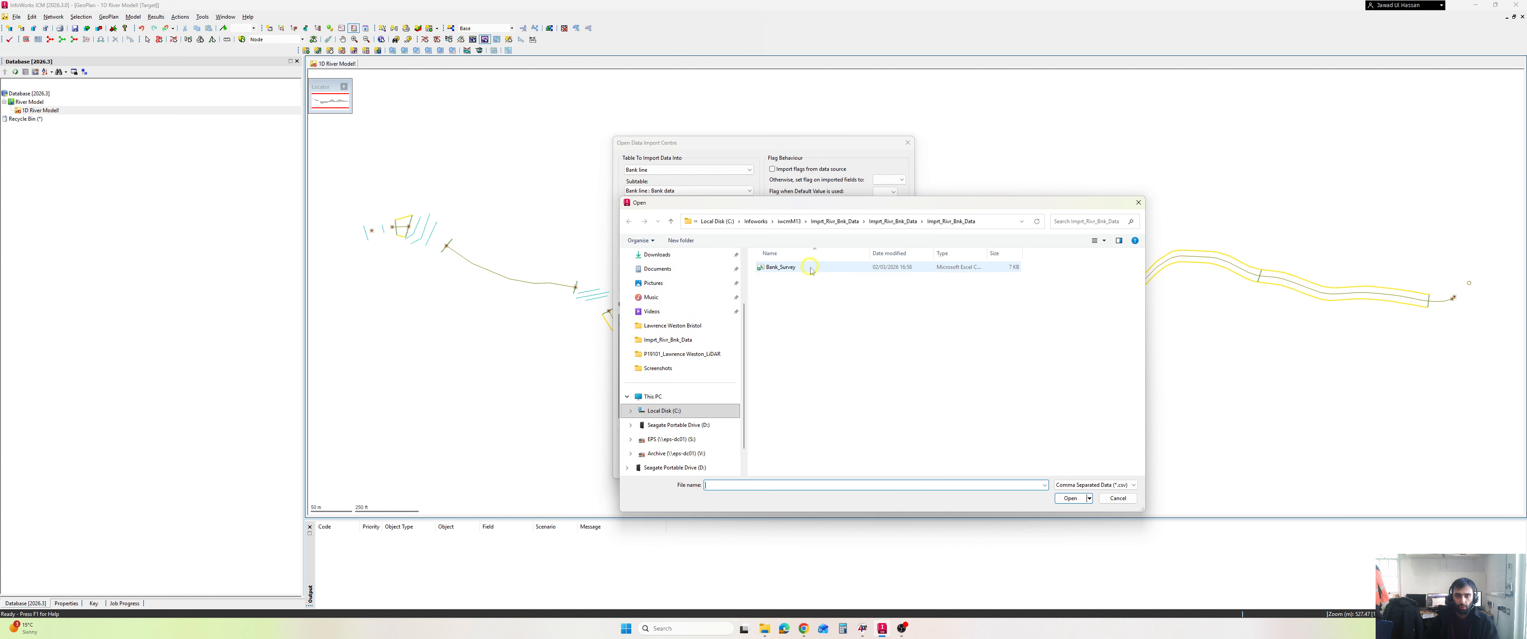
click(808, 267)
click(1074, 500)
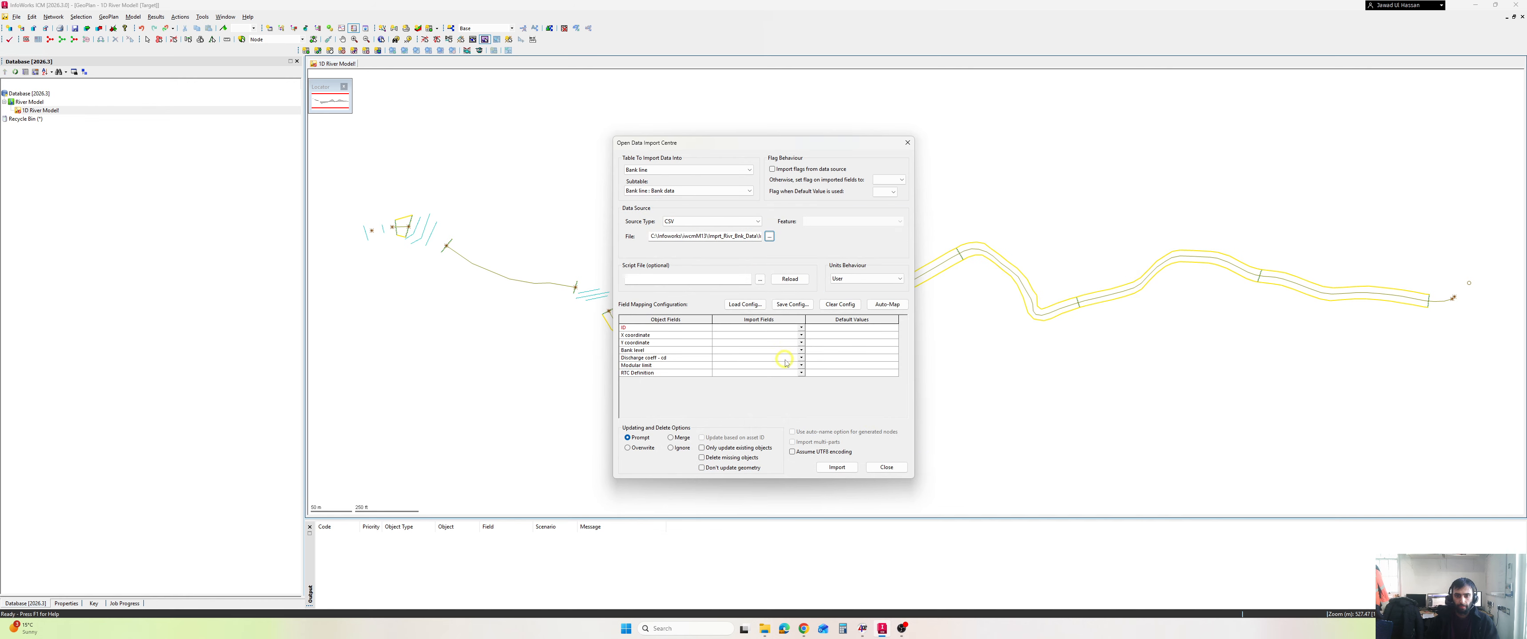
Auto-map the survey fields to the bank data fields, import the bank survey data, and close the Open Data Import Centre
click(885, 301)
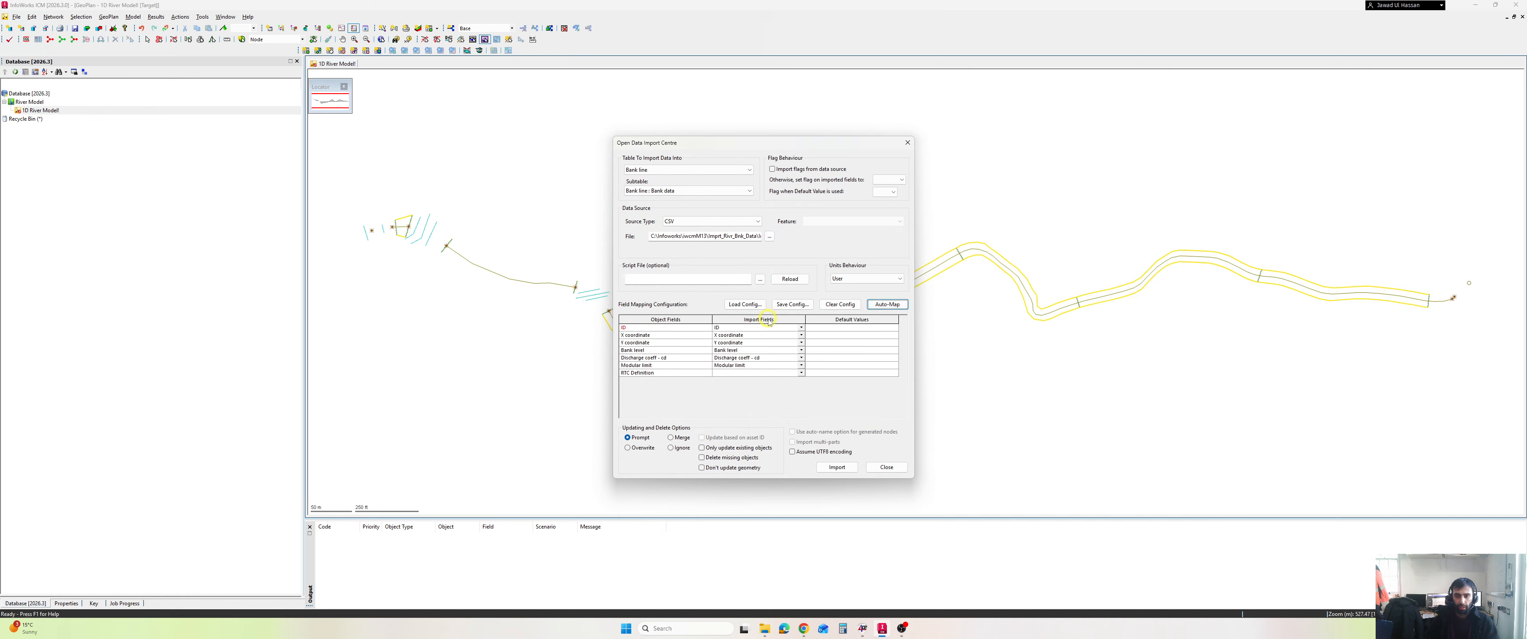
drag(769, 319, 788, 370)
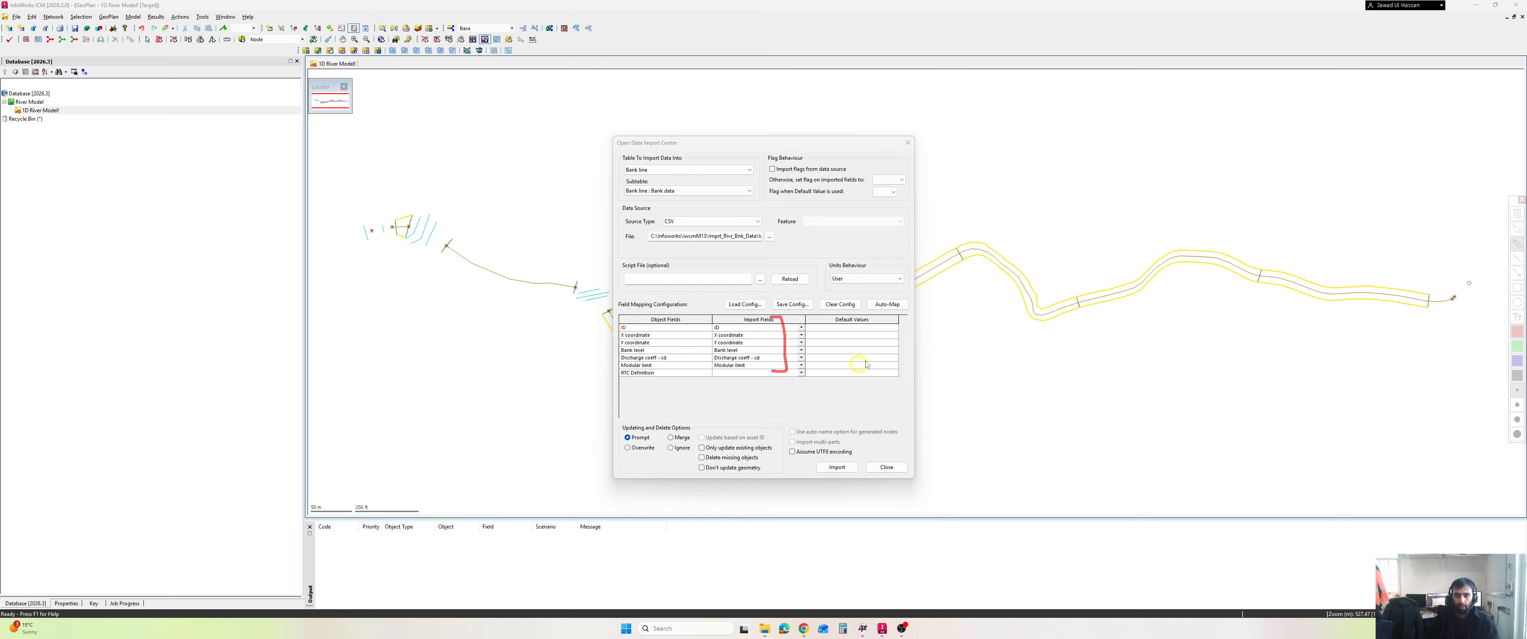
key(F4)
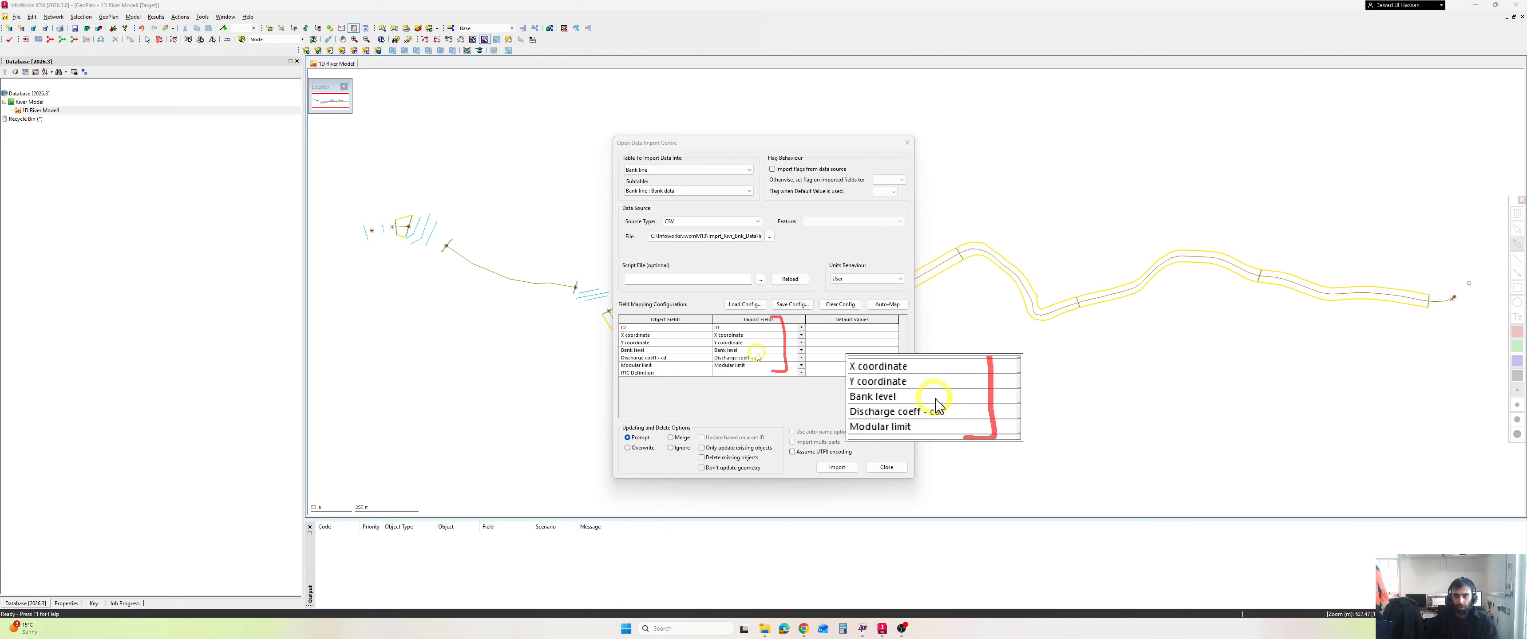
key(Escape)
key(Escape)
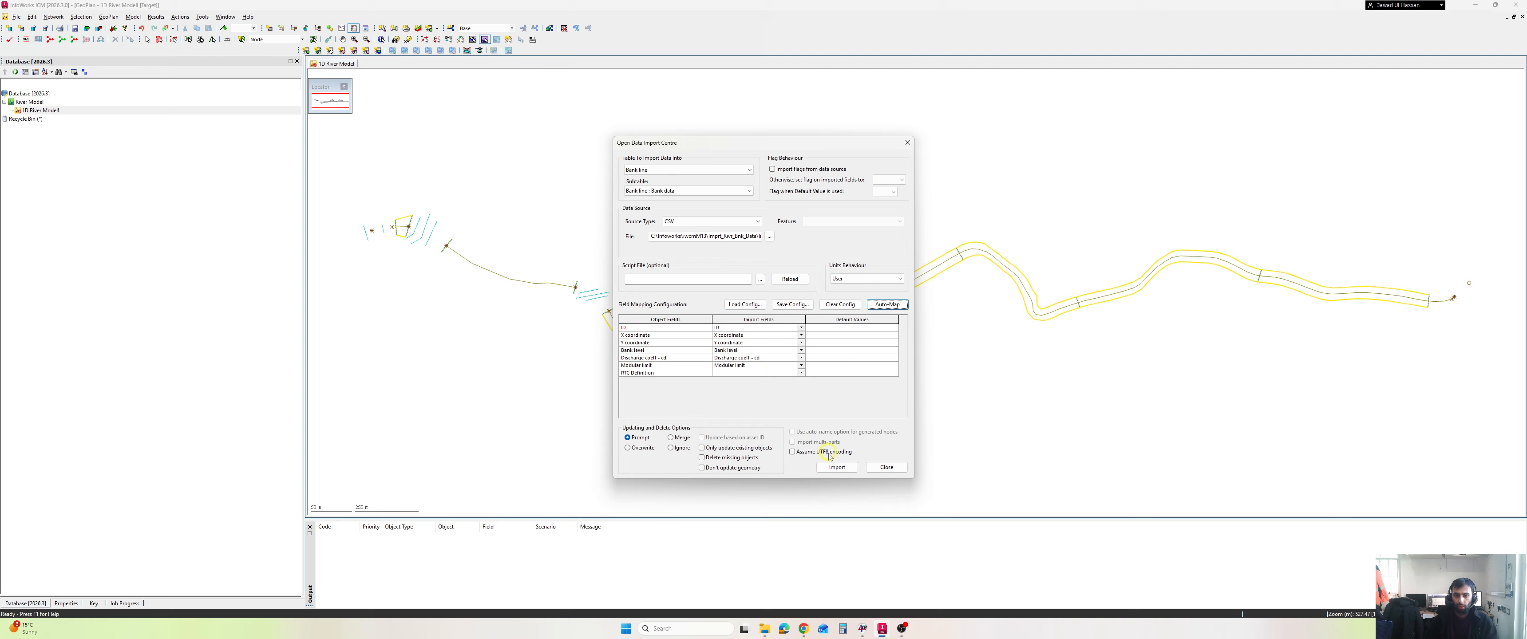
click(836, 469)
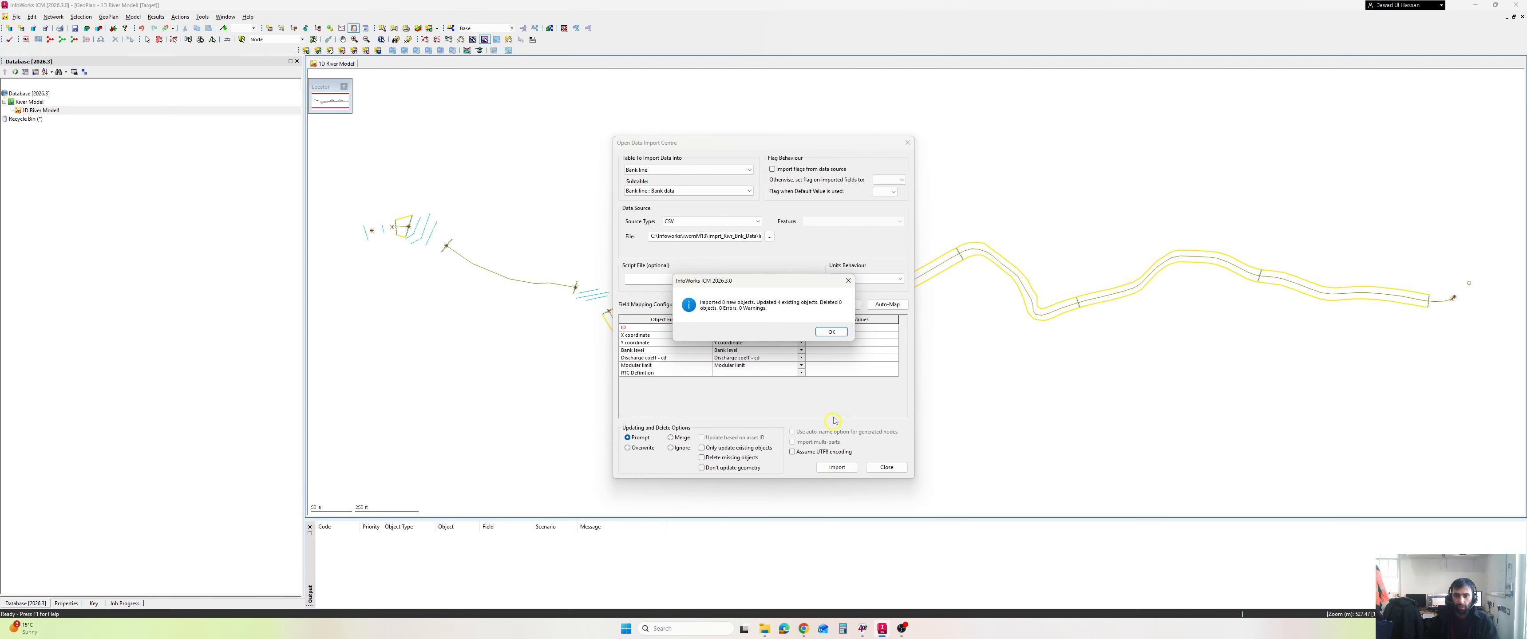
key(F10)
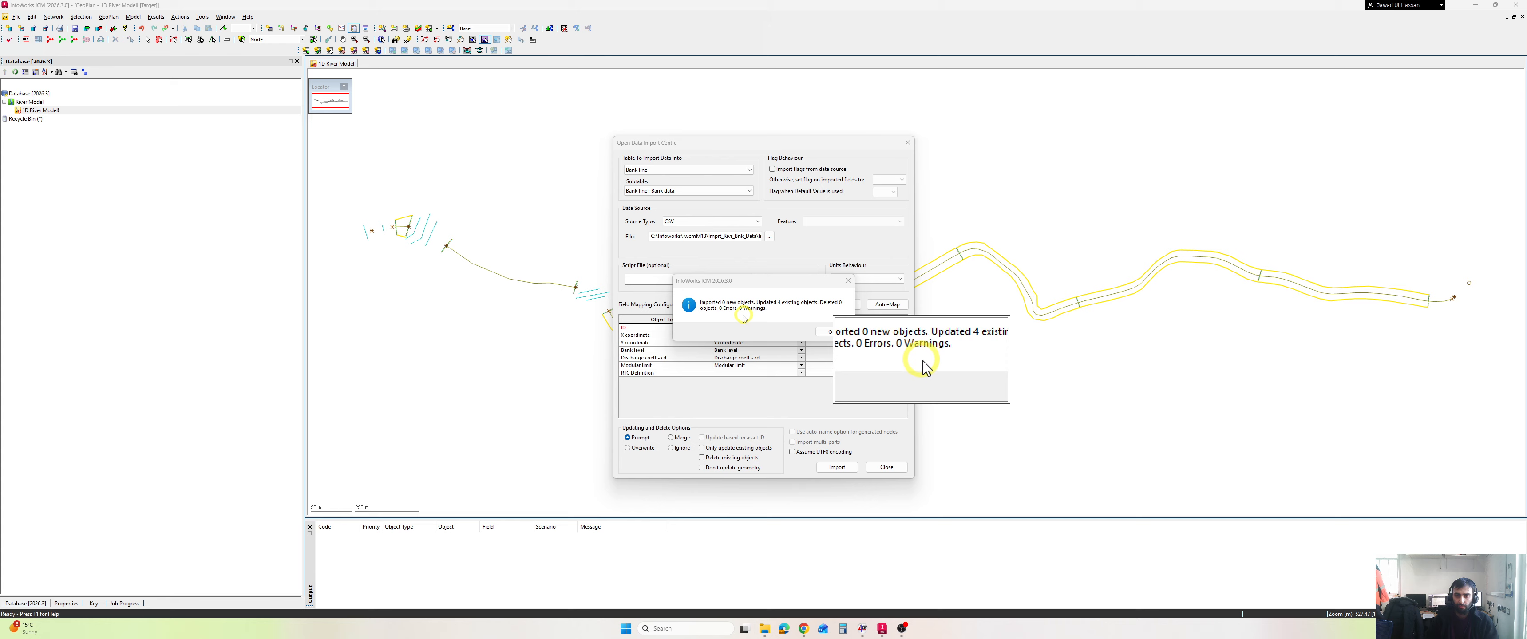
click(832, 332)
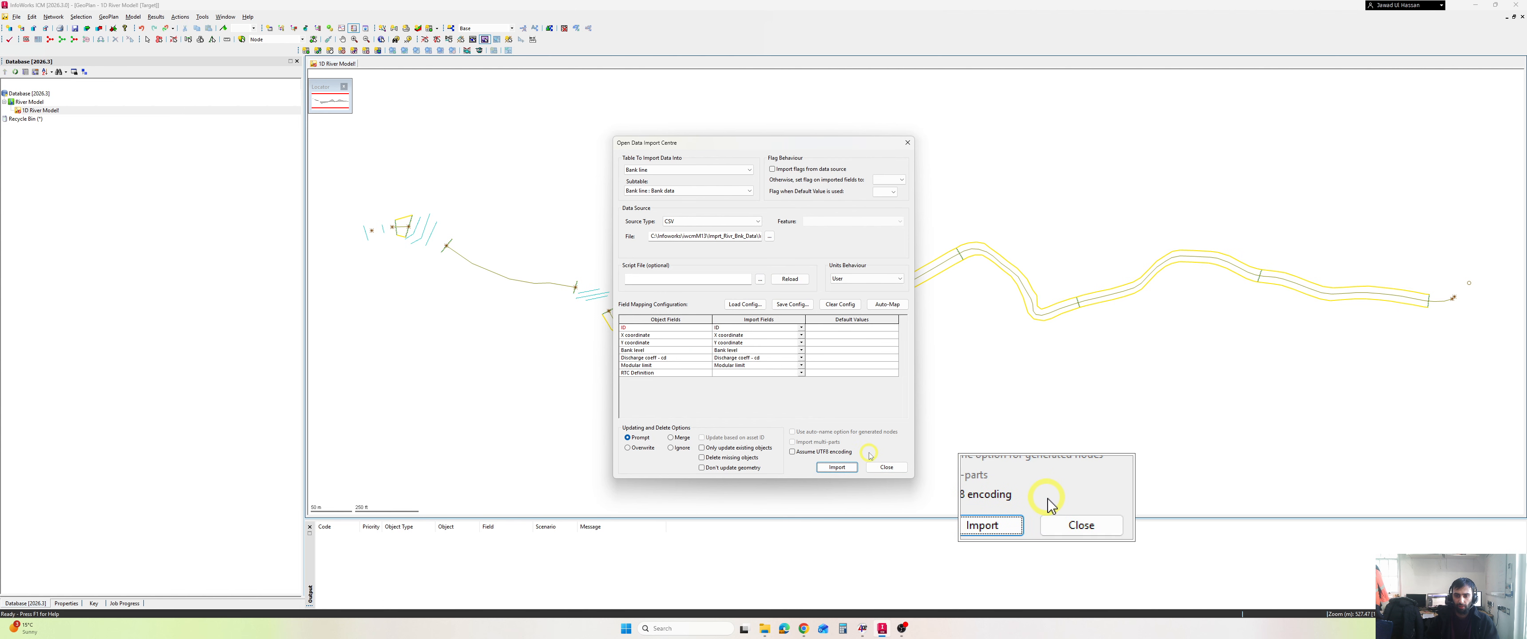
click(886, 467)
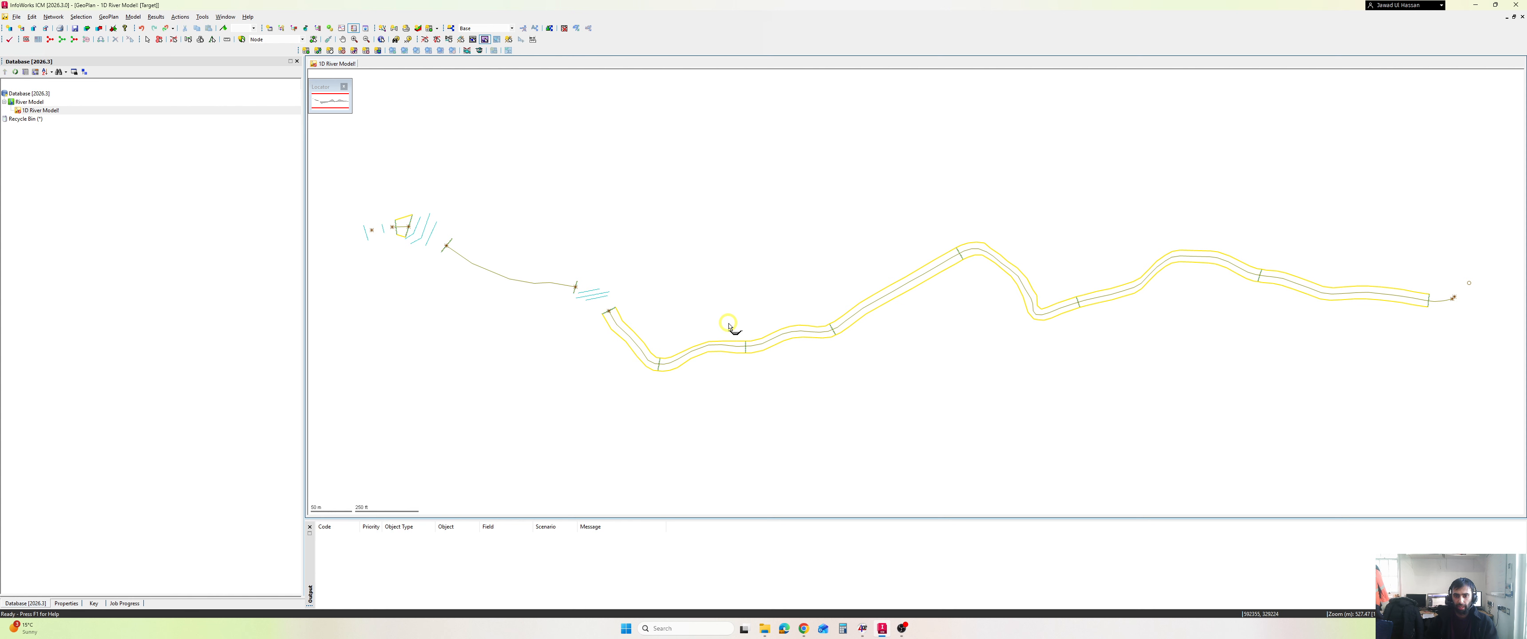
key(Escape)
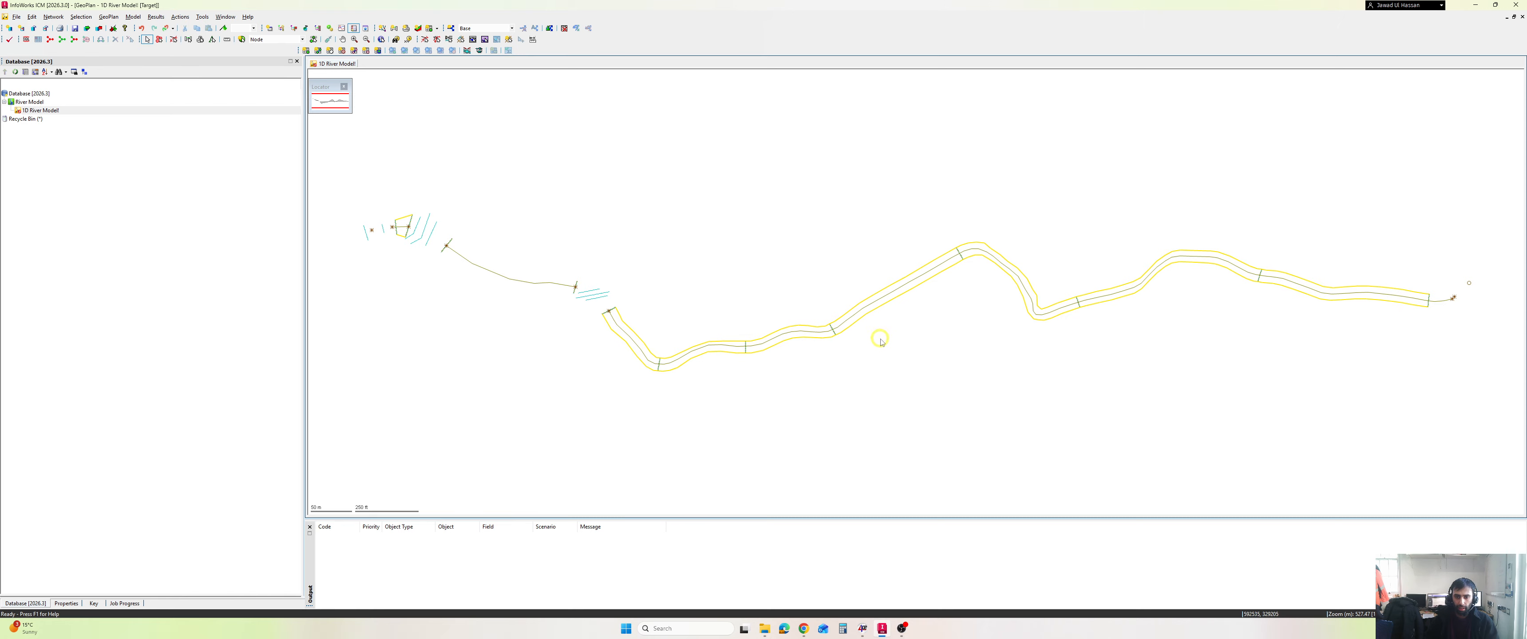
key(ctrl+shift+d)
mouse_move(879, 326)
mouse_down()
mouse_move(887, 353)
mouse_move(885, 330)
mouse_up()
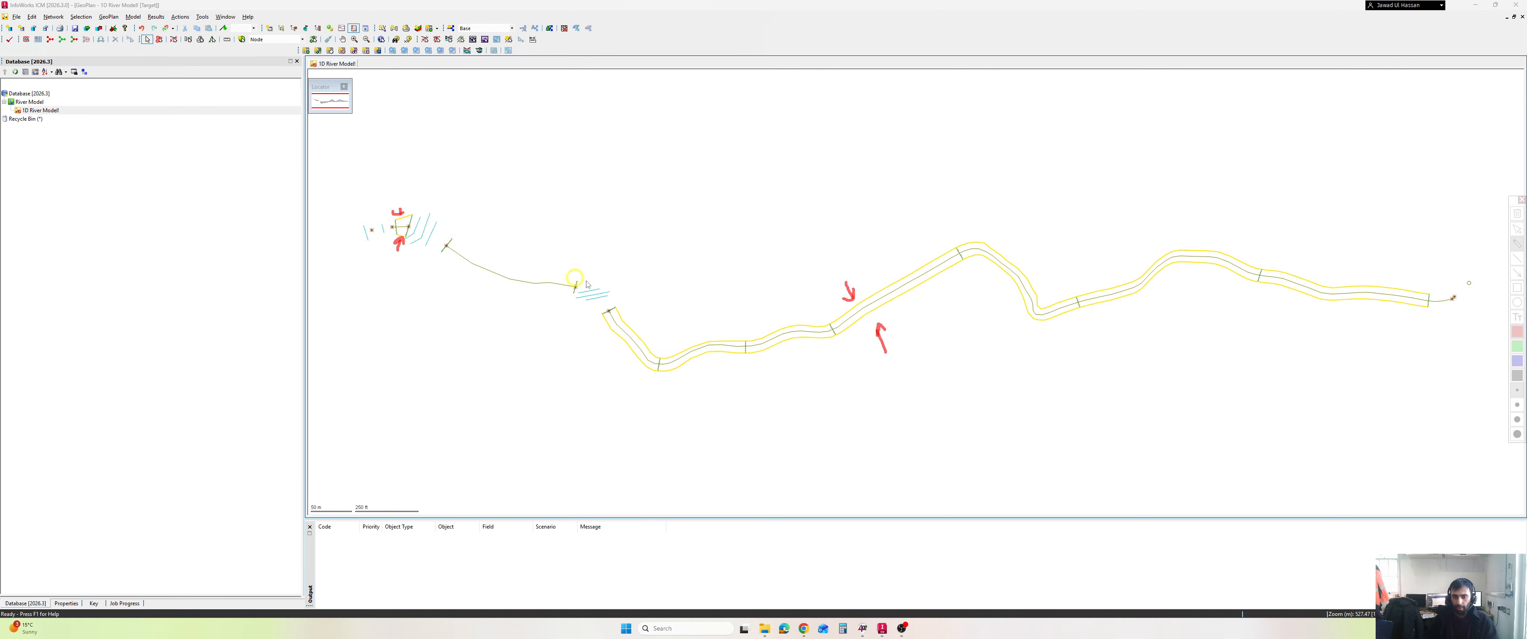
key(Escape)
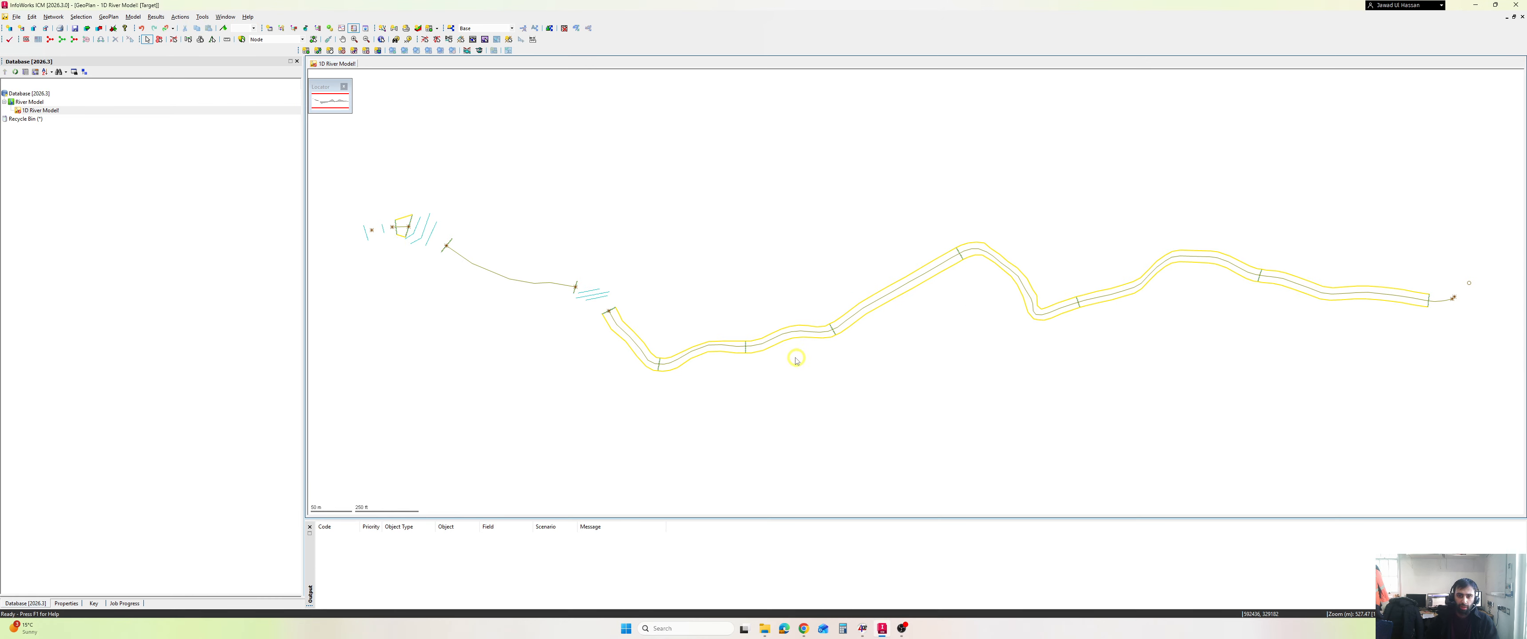
Select the long river reach's right bank line, open its properties, and inspect its bank data table and level profile
click(779, 347)
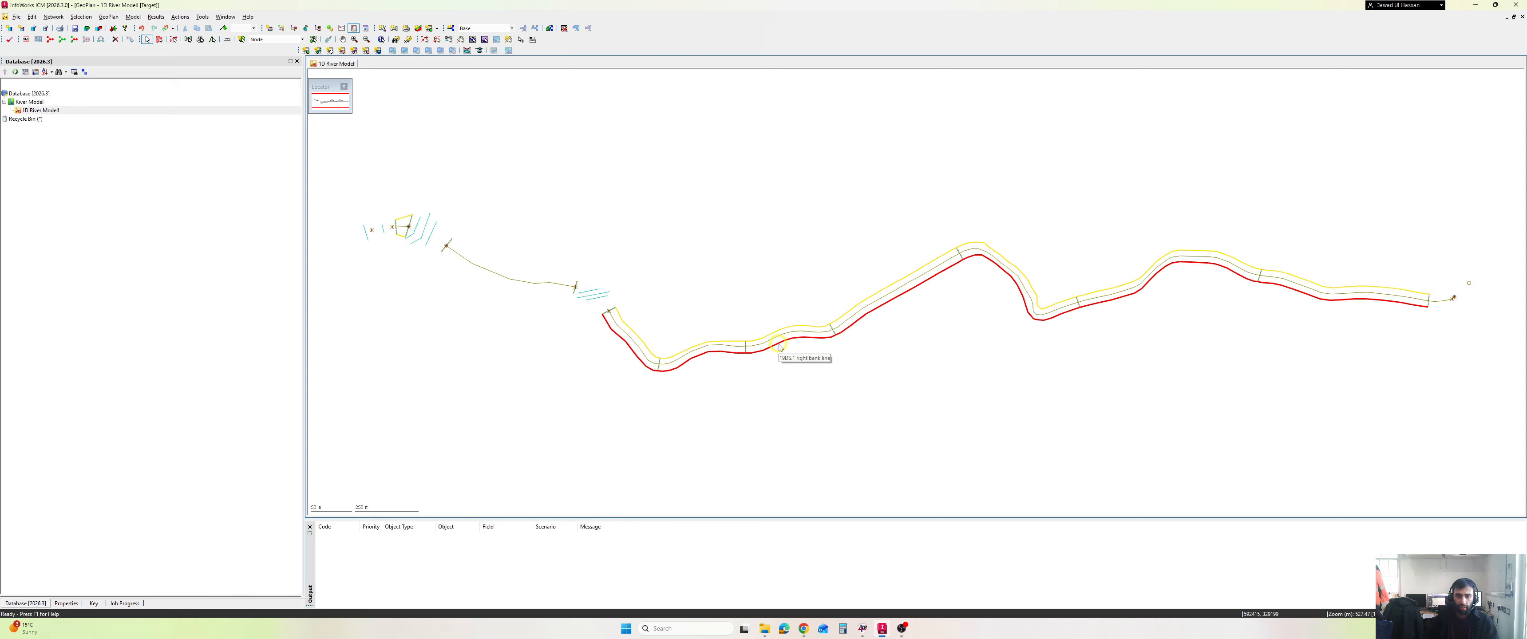
double_click(780, 348)
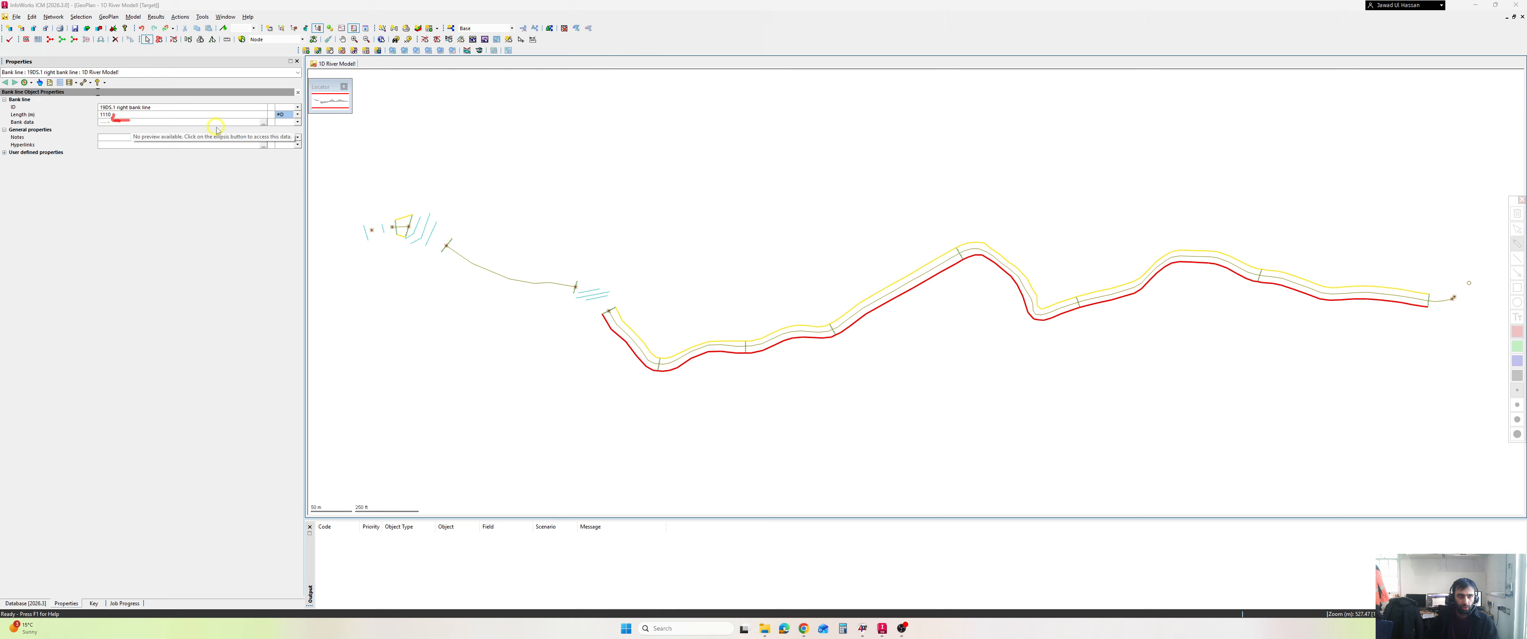
click(263, 122)
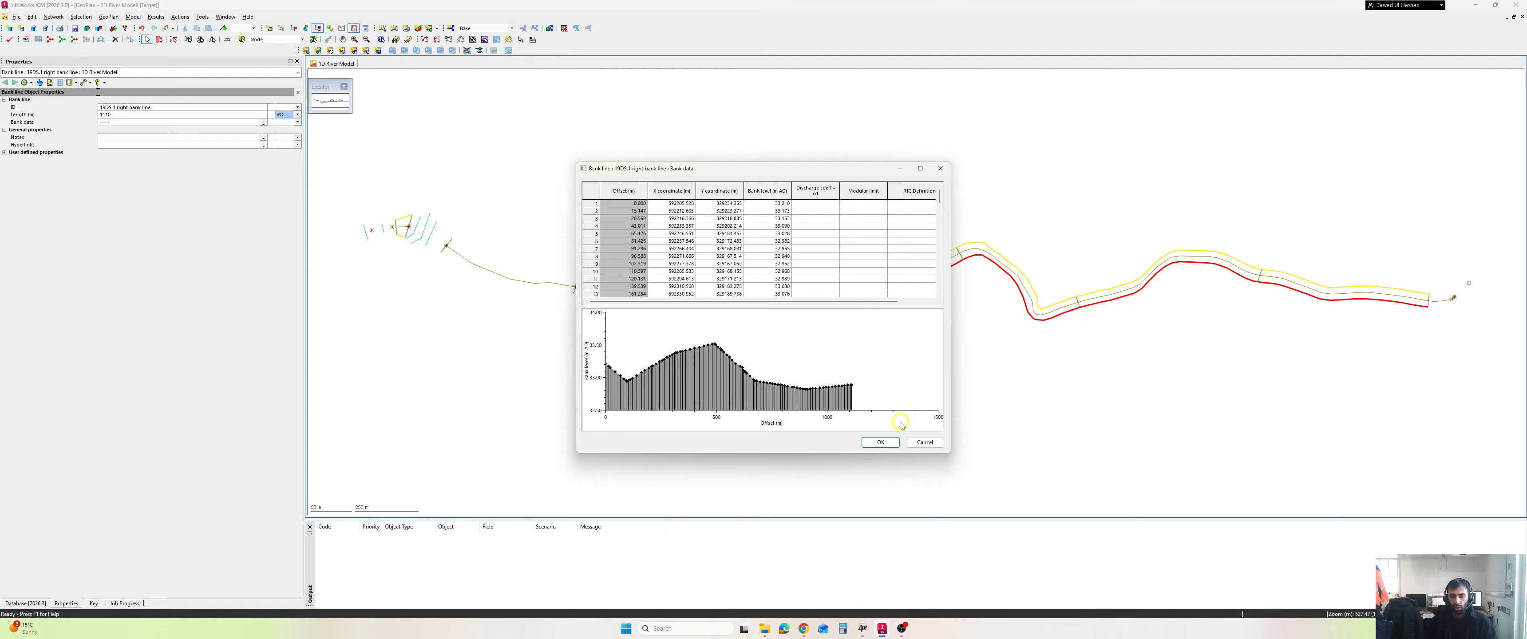
click(894, 443)
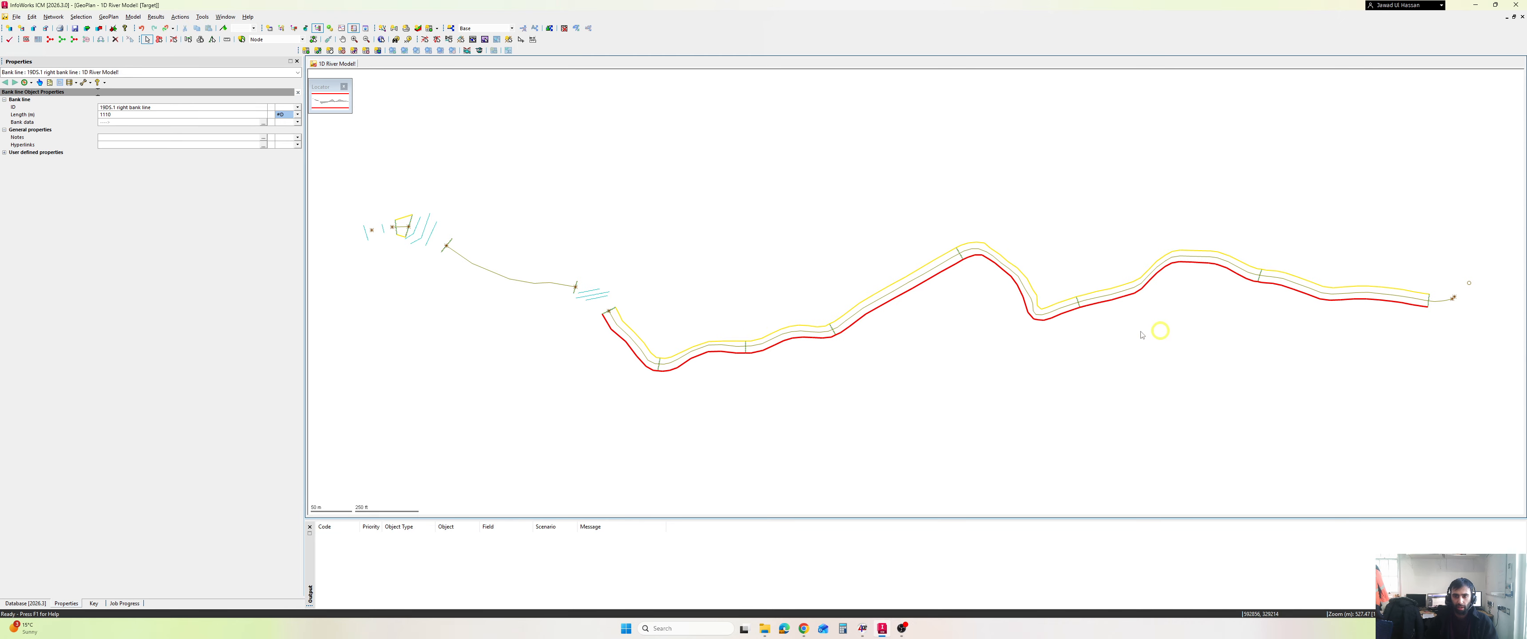
Add the opposite bank line and the river reach to the selection, build the banks from the selected lines, and clear the selection
click(869, 299)
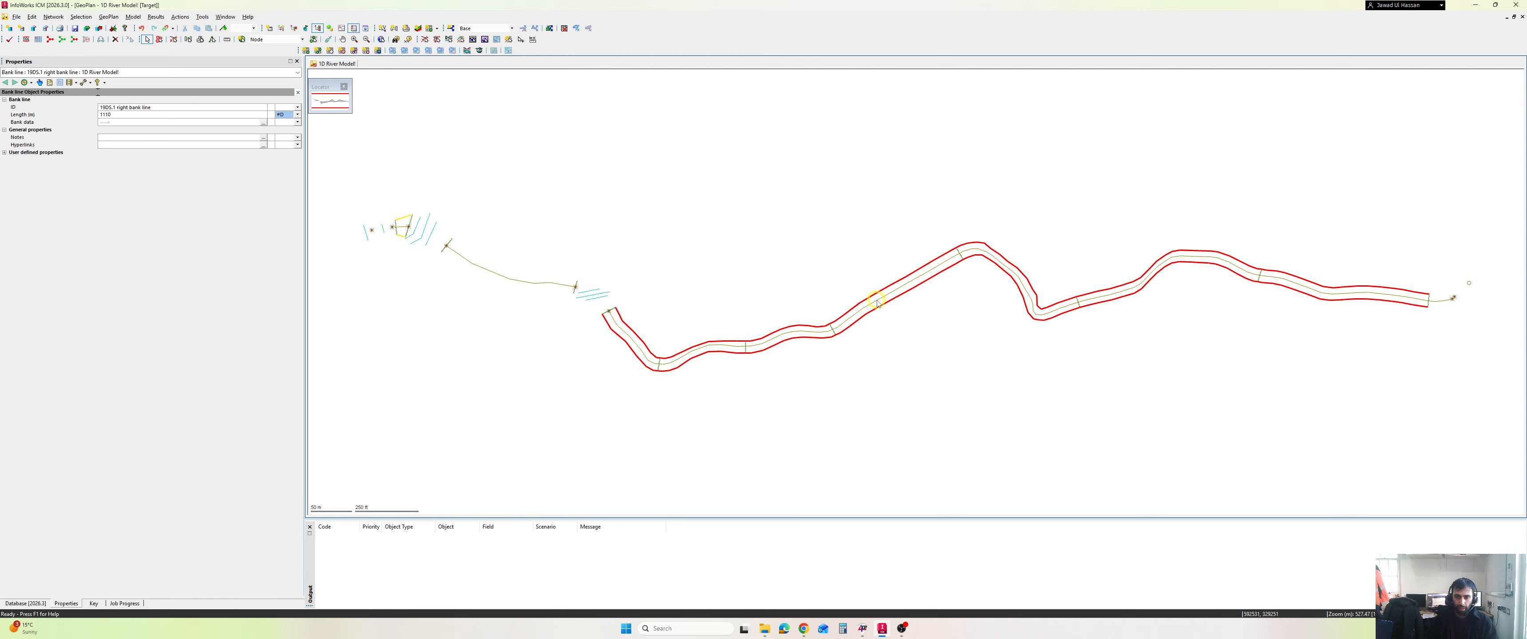
click(878, 302)
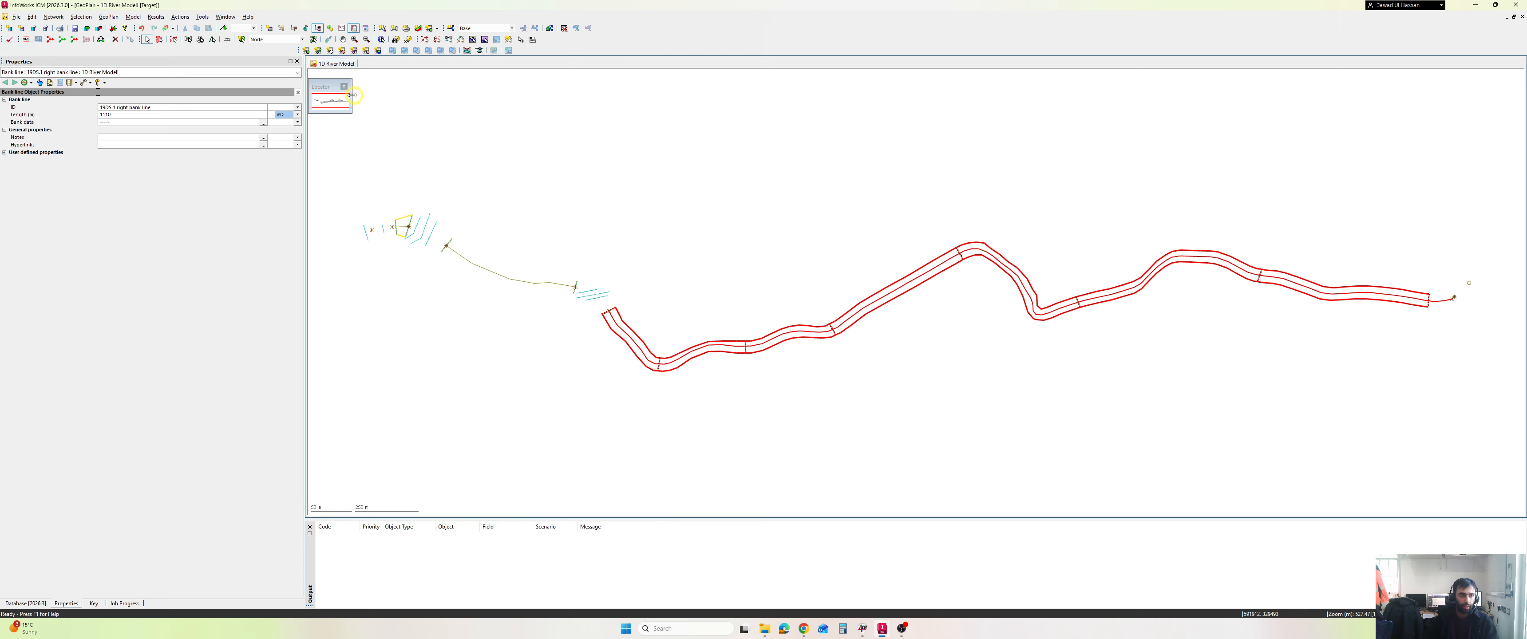
click(133, 16)
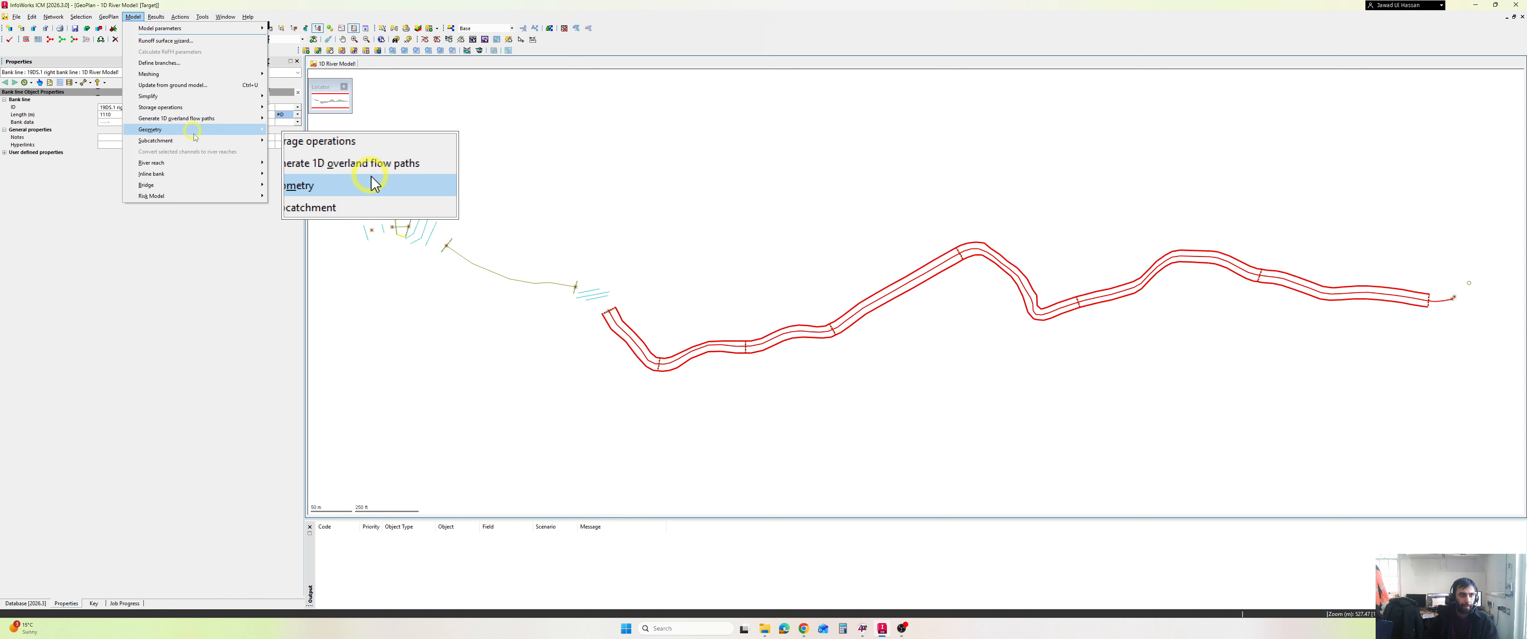
mouse_move(202, 164)
key(Escape)
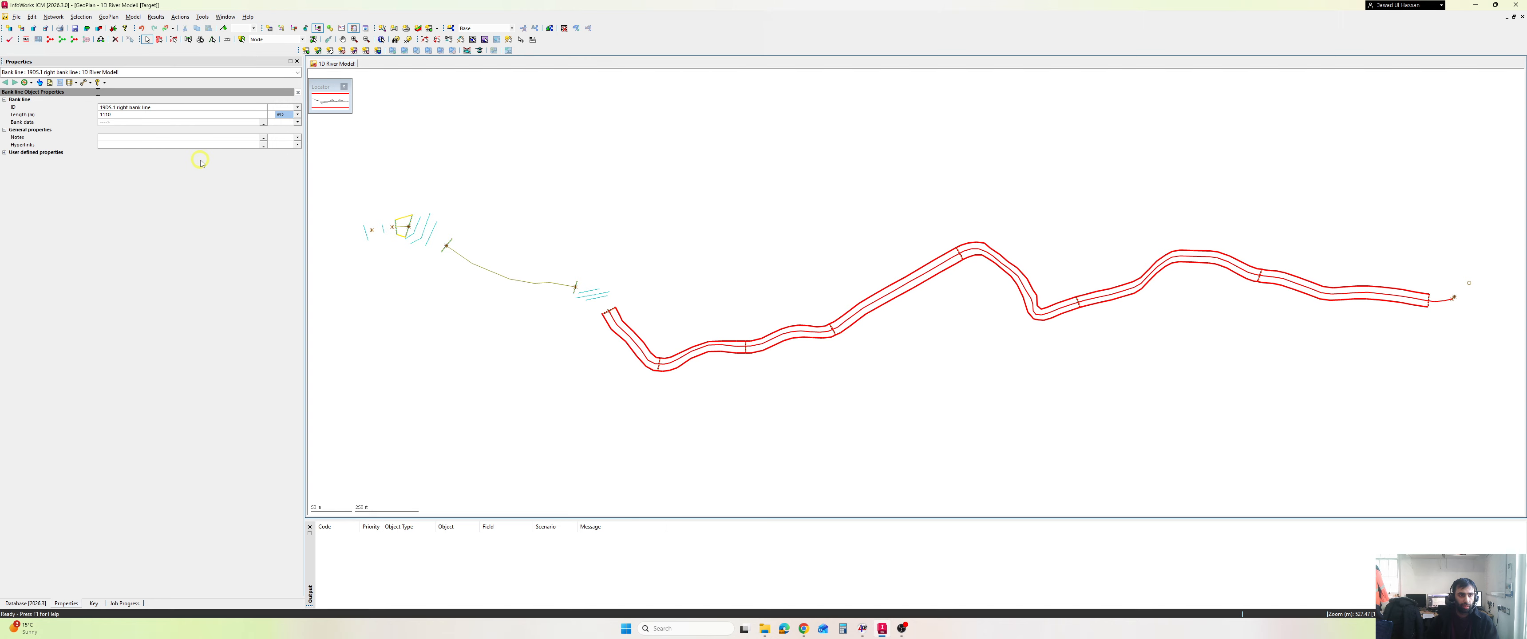
click(133, 16)
mouse_move(225, 162)
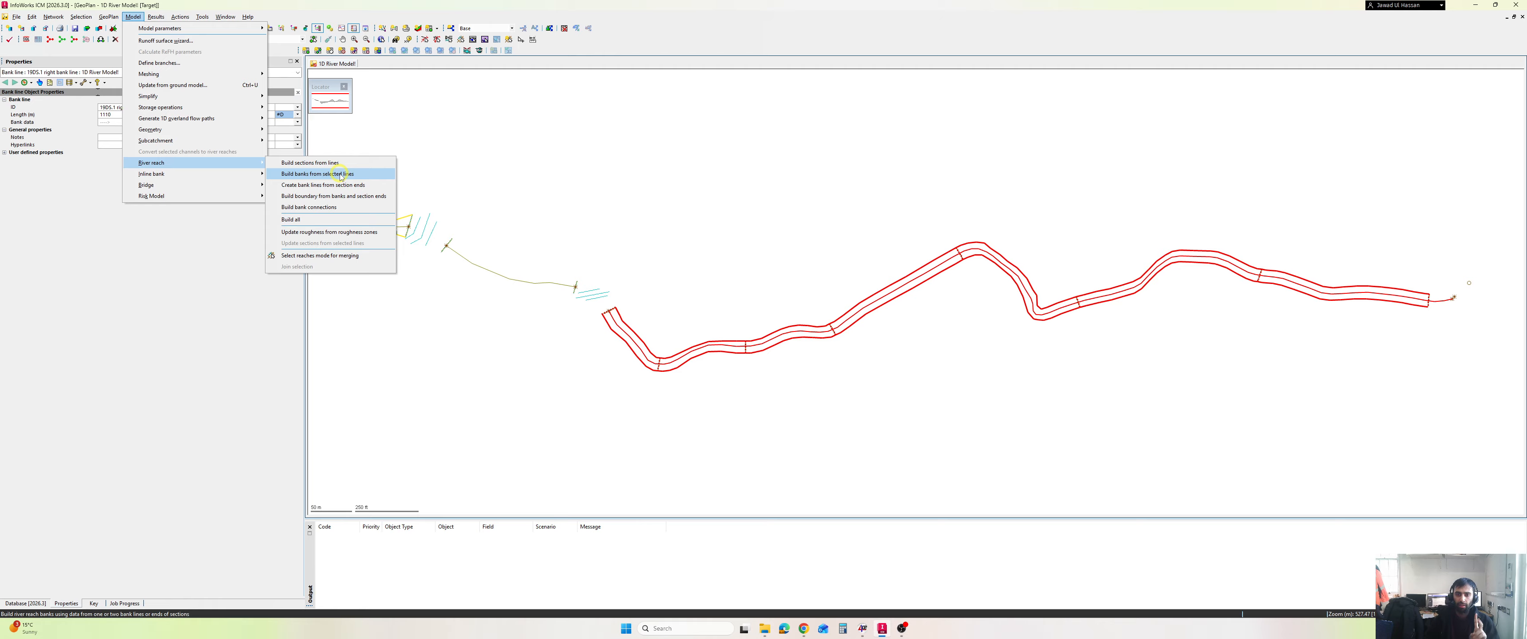
click(341, 174)
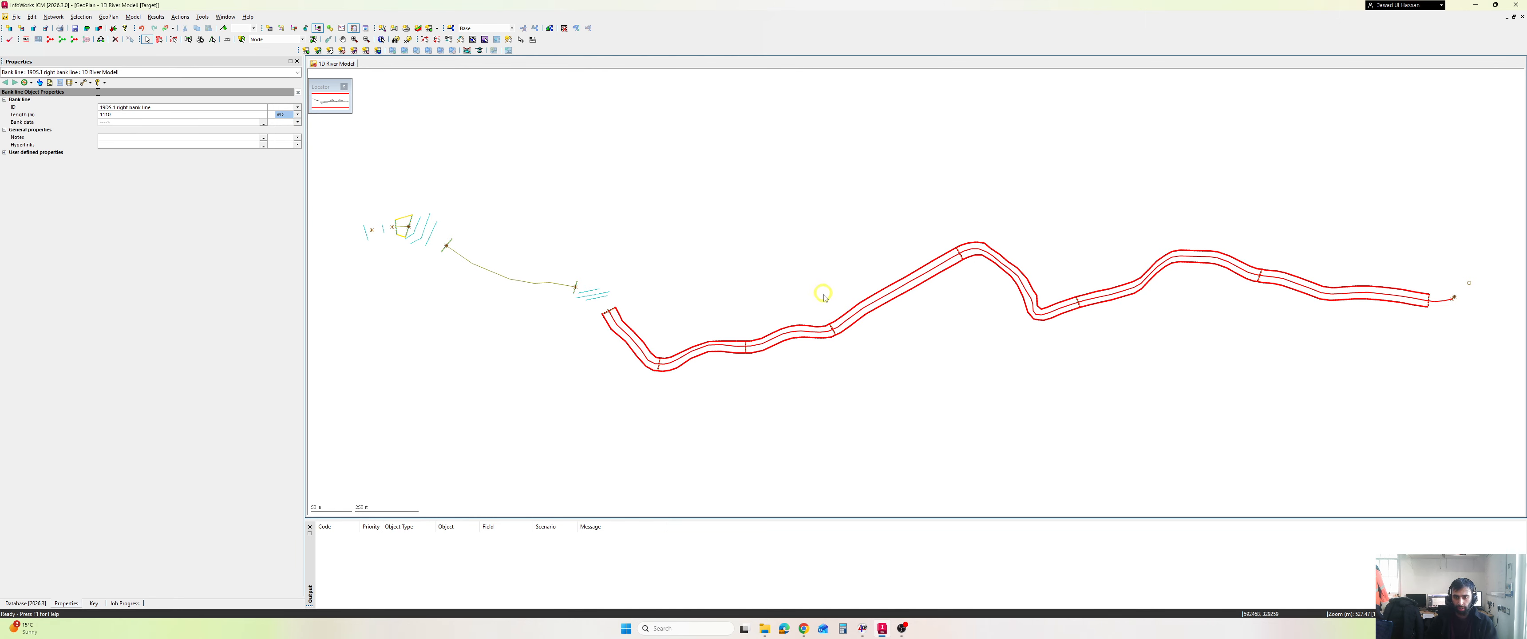
click(884, 369)
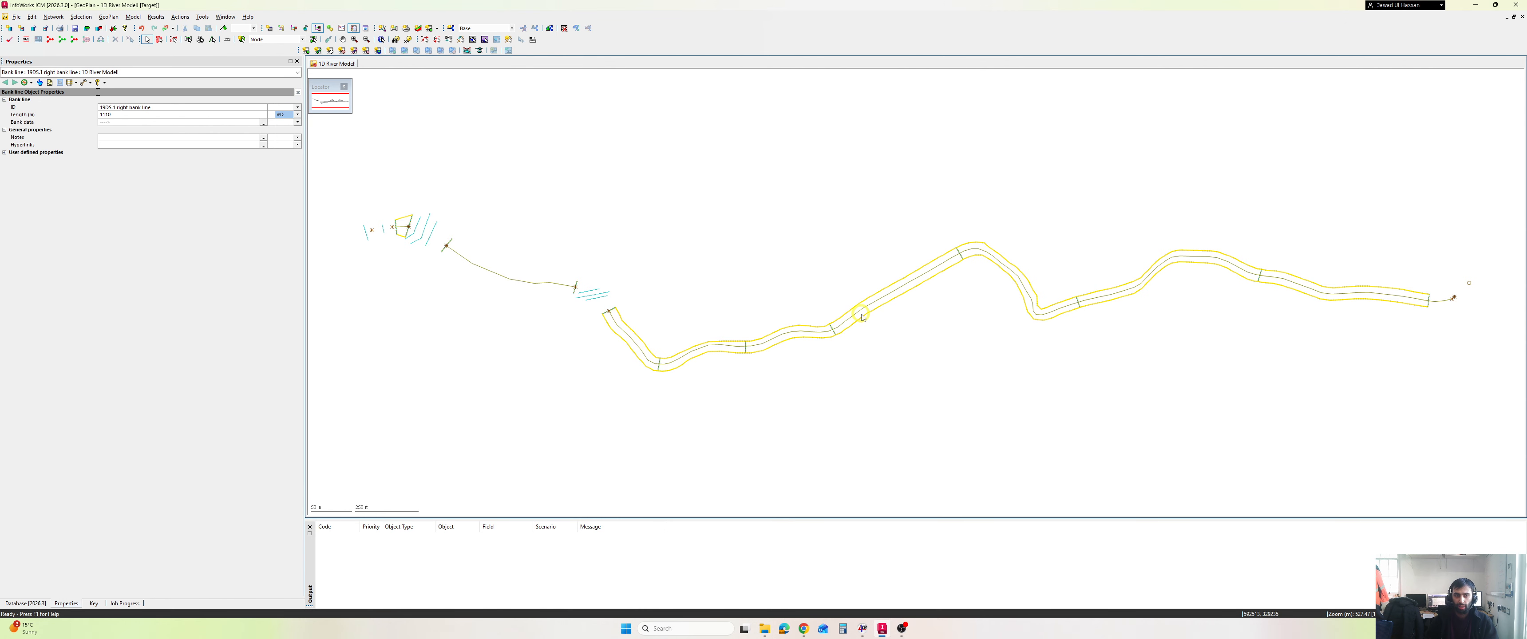
Examine the bank lines and cross-section ends along the long river reach and the short upstream reach in the GeoPlan
scroll(868, 328, up, 4)
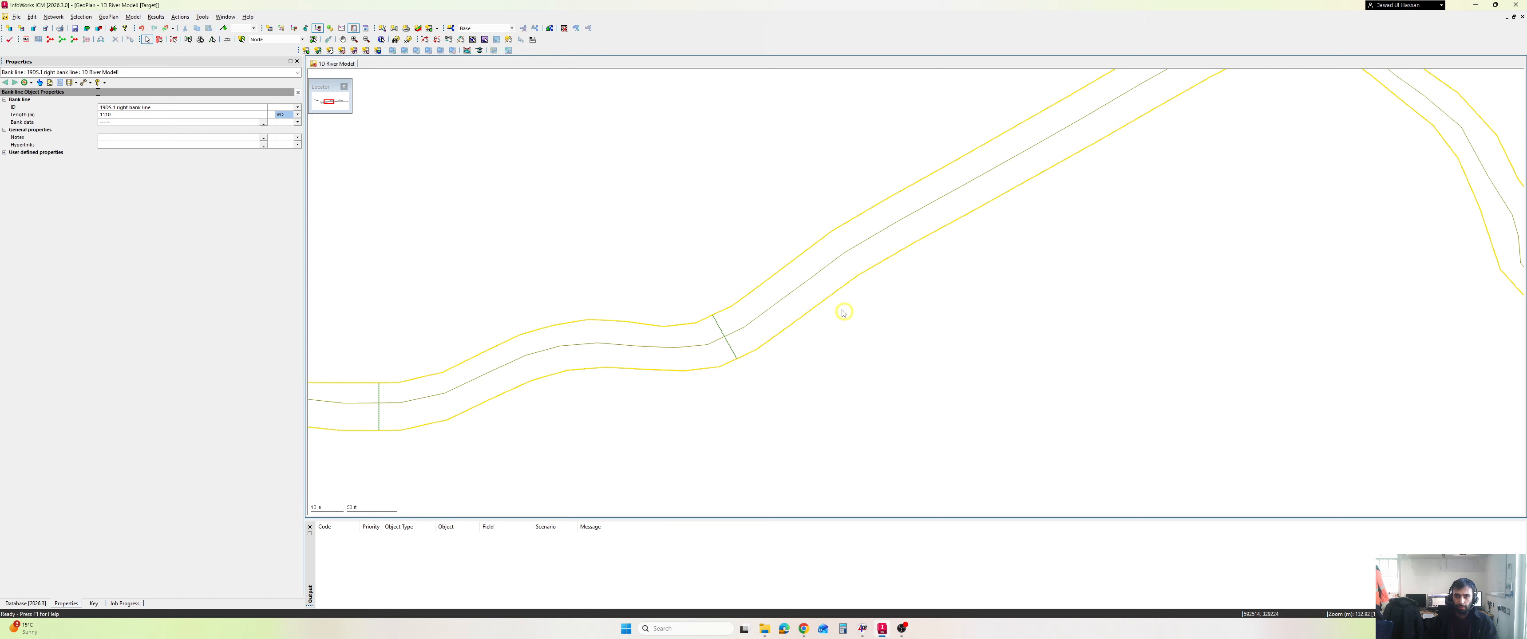
scroll(824, 306, up, 2)
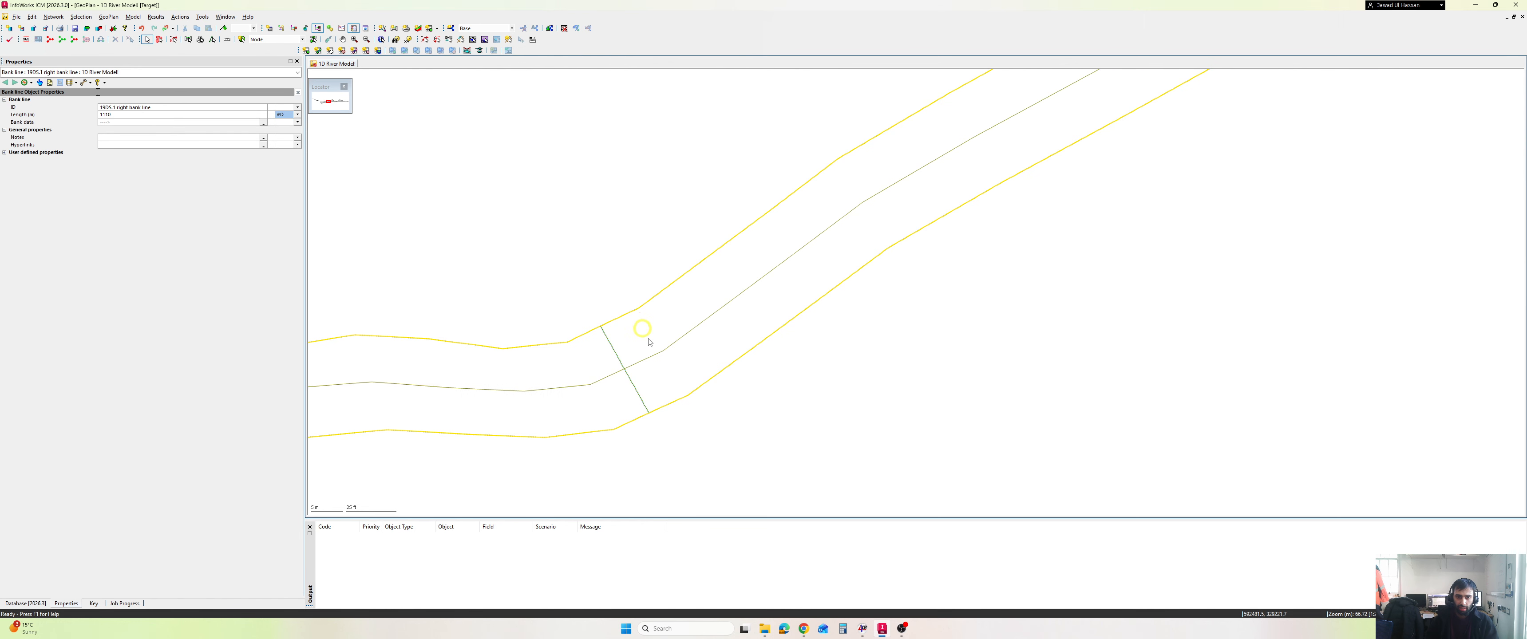
scroll(578, 444, down, 8)
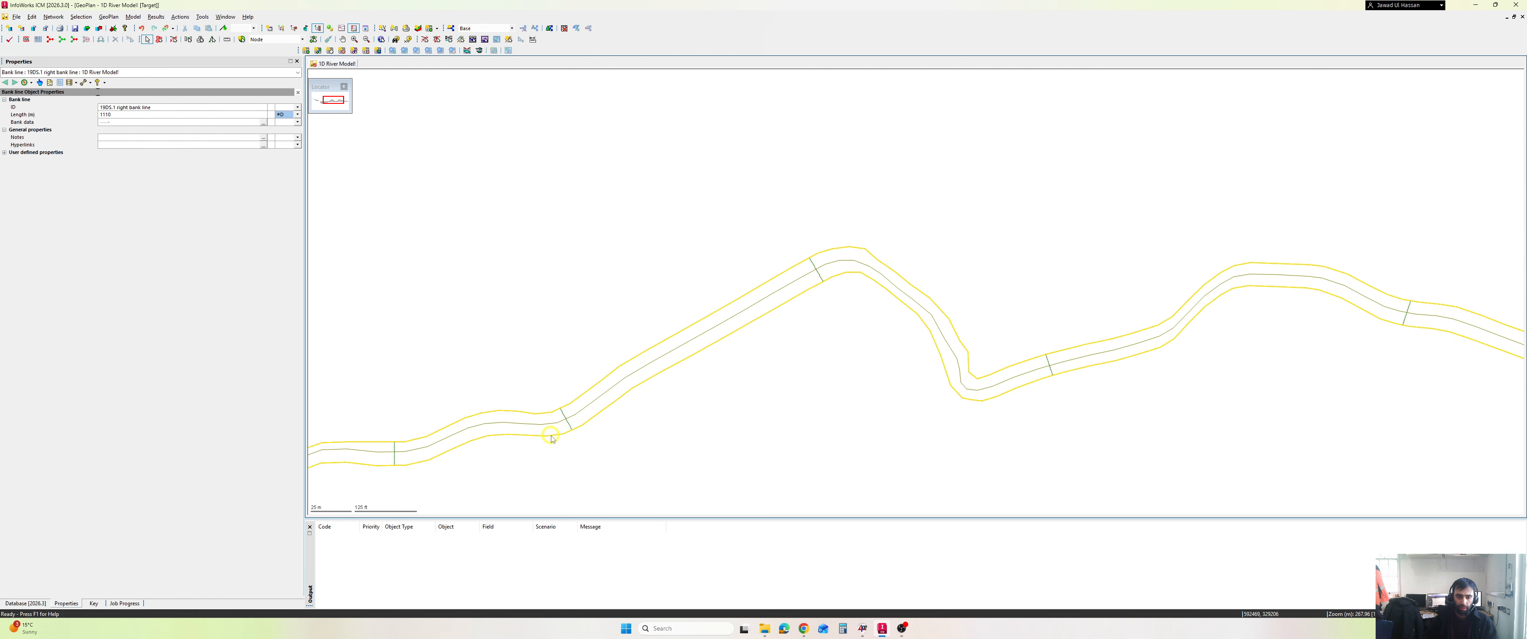
scroll(337, 394, up, 8)
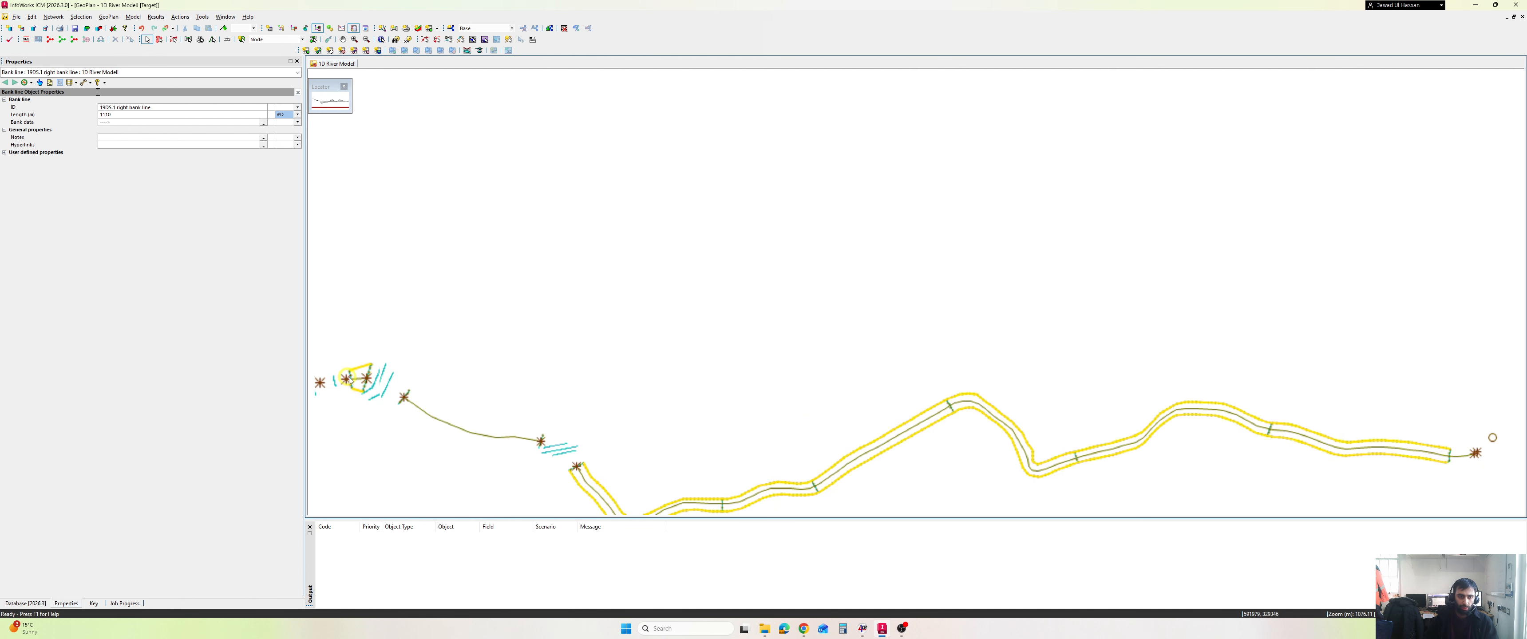
drag(387, 334, 635, 315)
key(shift)
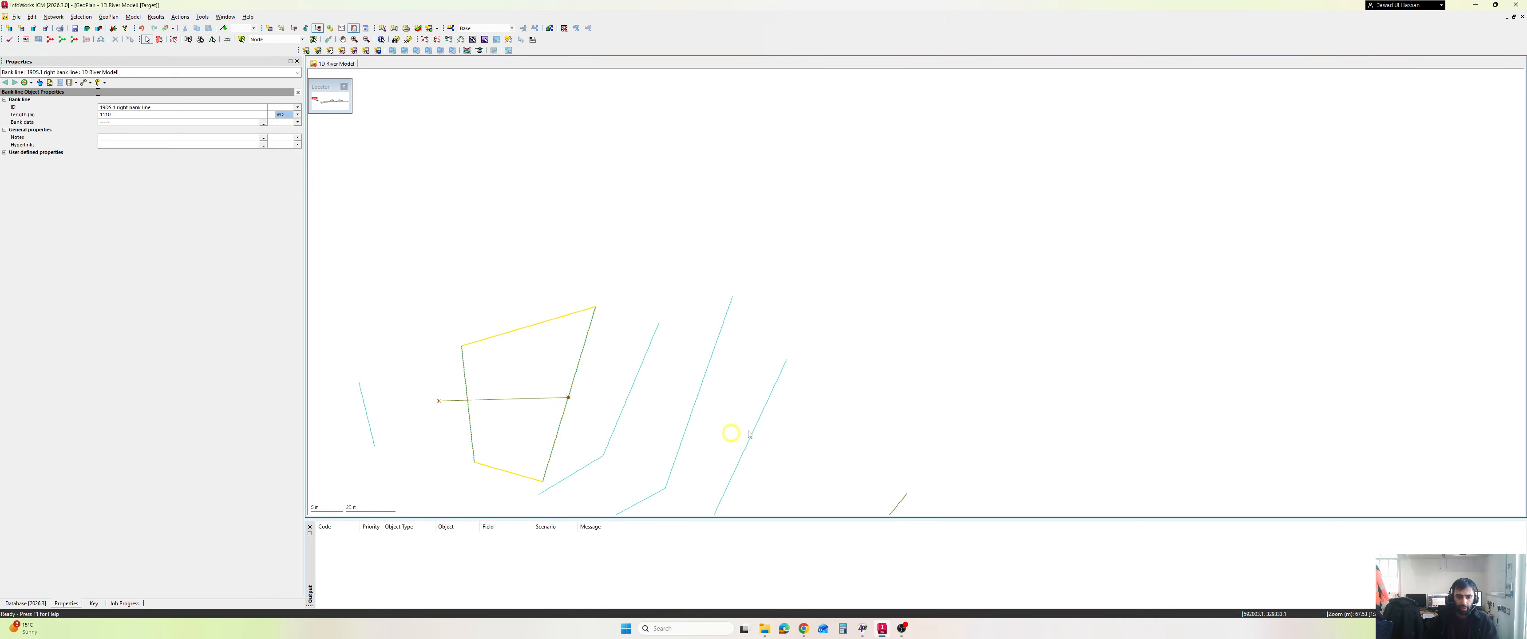
scroll(765, 436, down, 5)
drag(820, 447, 615, 359)
drag(807, 405, 754, 402)
scroll(699, 378, down, 5)
scroll(753, 402, up, 1)
scroll(765, 352, up, 3)
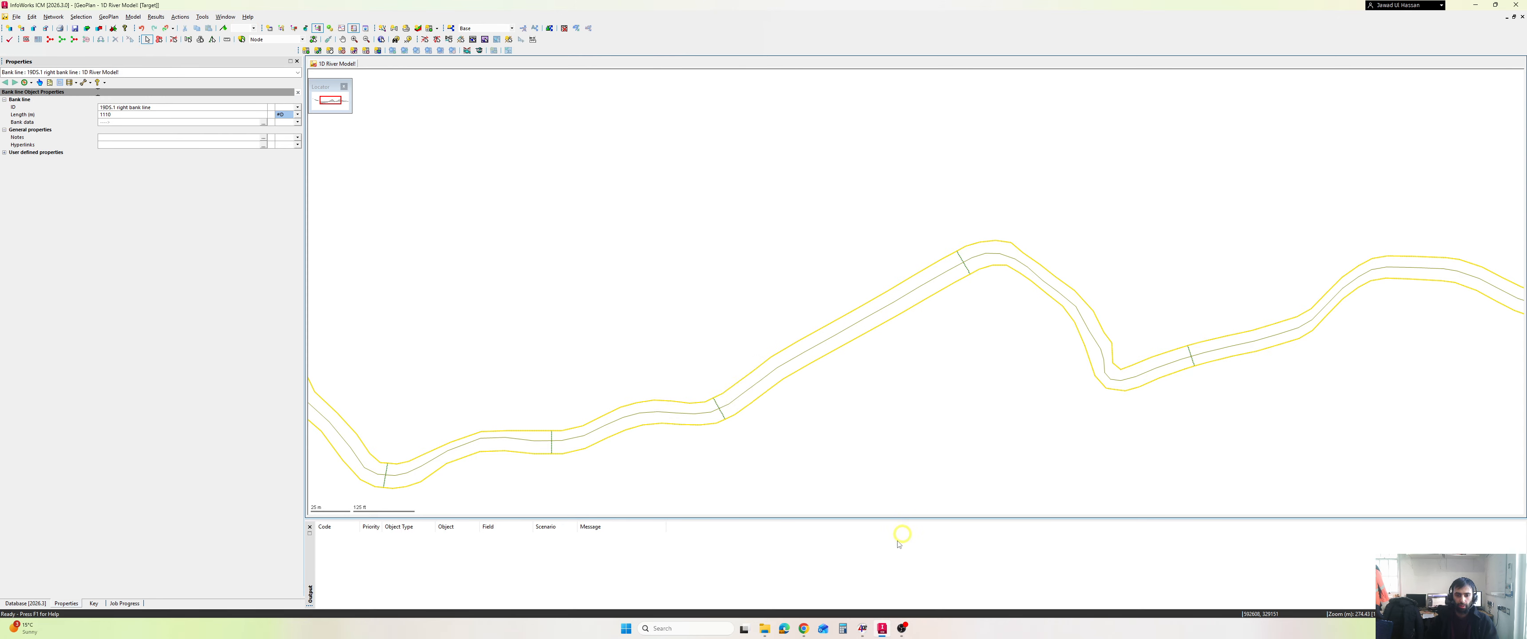
Switch to the Banks - ICM document in Google Docs and highlight the "i) Bank survey data" method
click(803, 628)
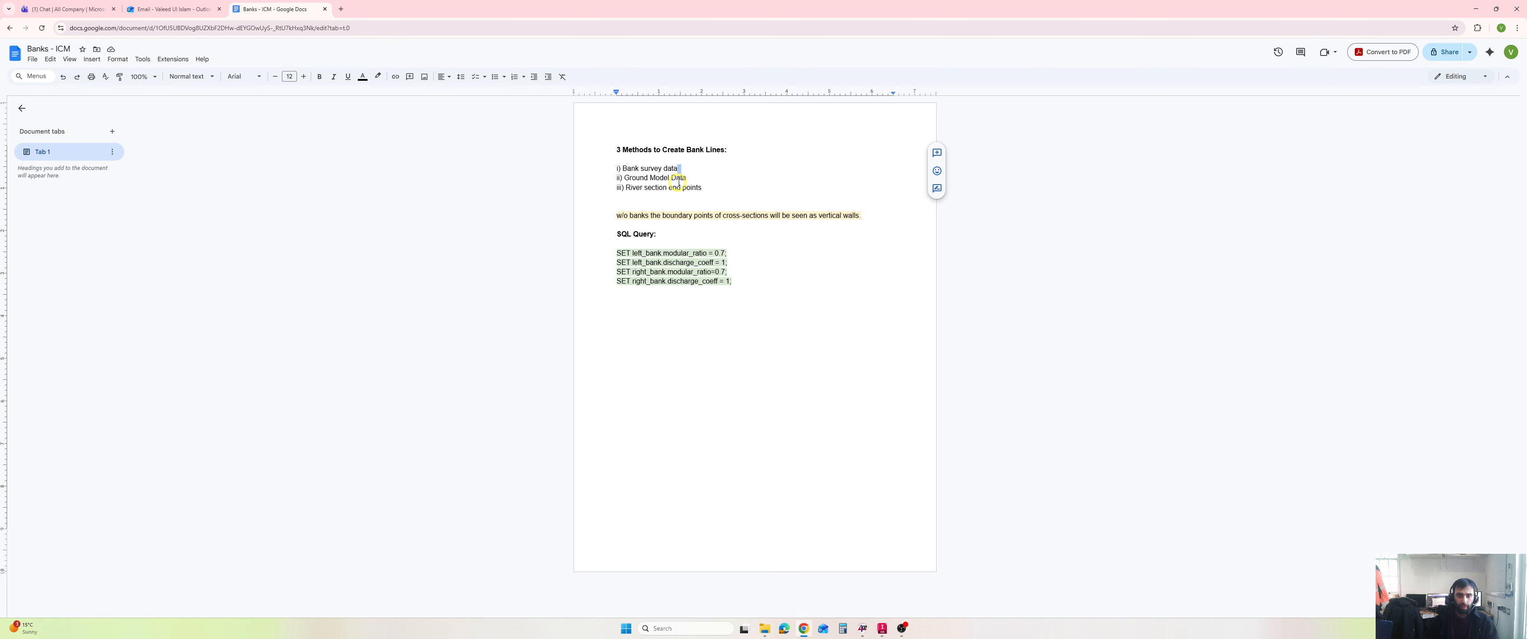
drag(678, 168, 627, 168)
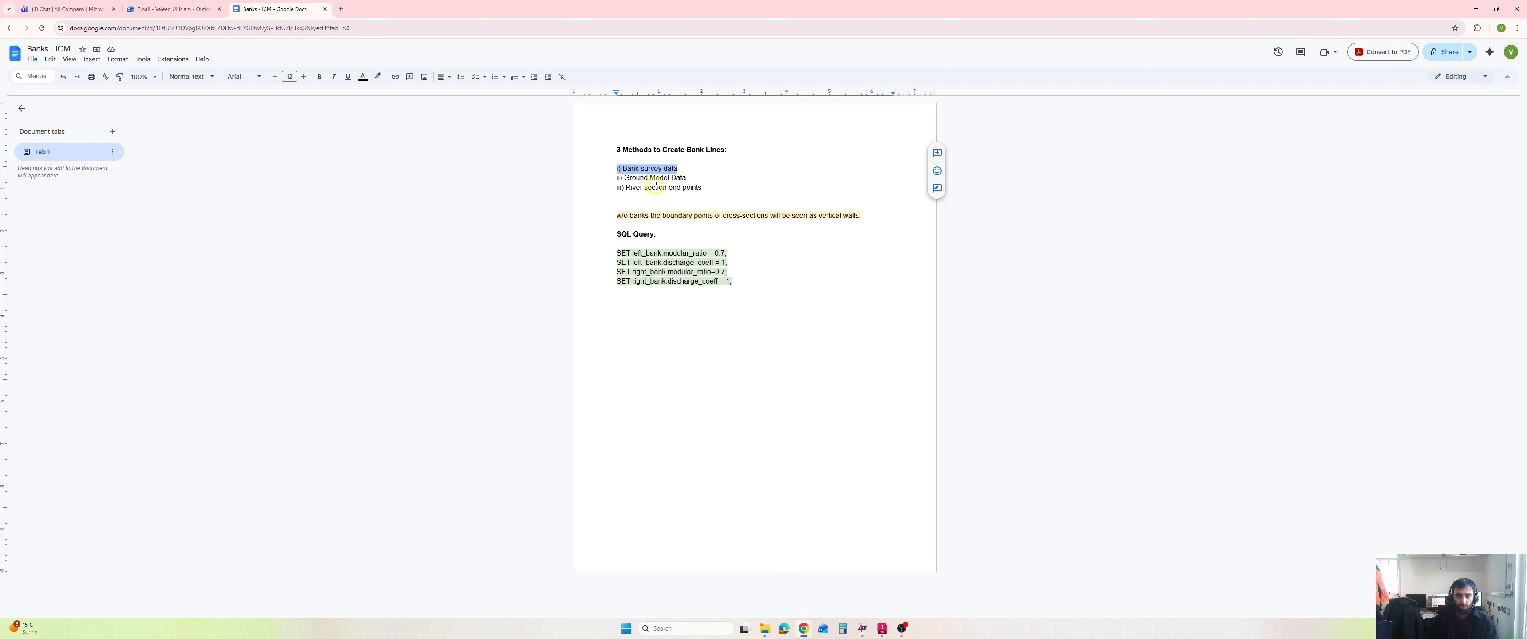
Highlight the "i) Bank survey data" line in cyan and select the "iii) River section end points" line
right_click(649, 168)
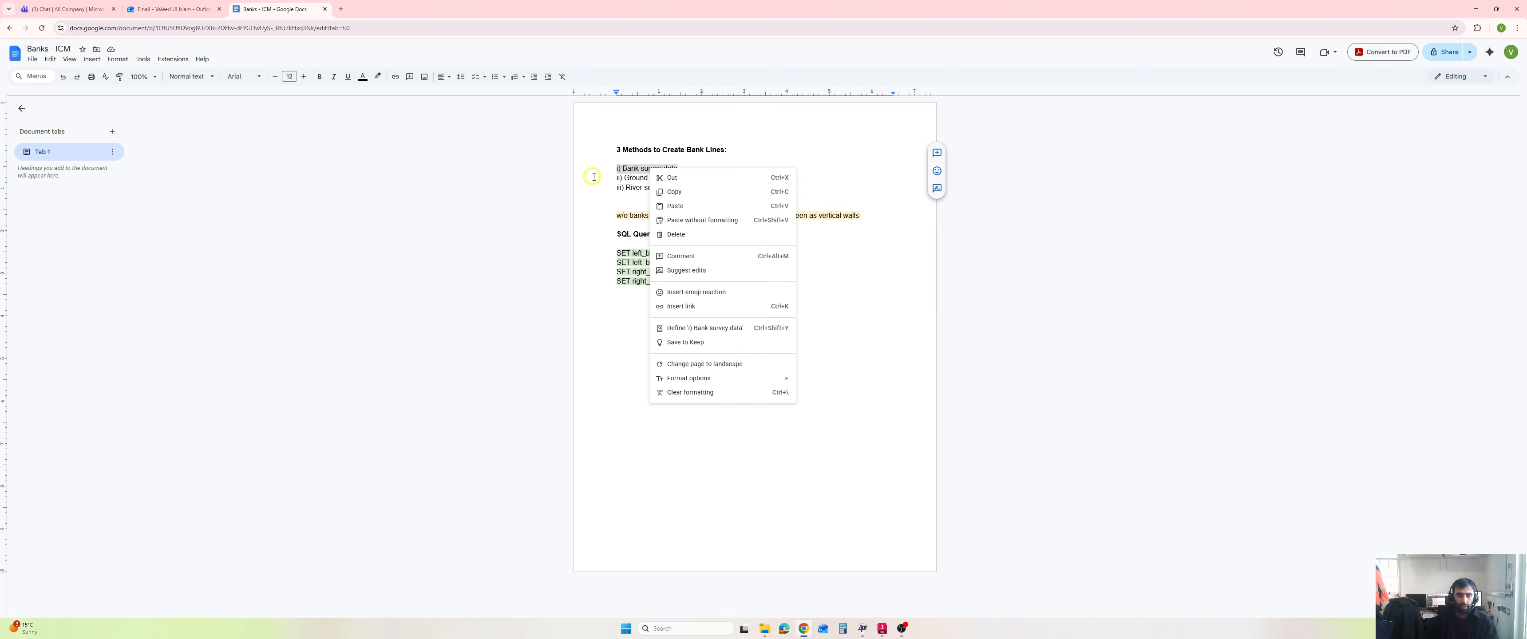
key(Escape)
click(380, 84)
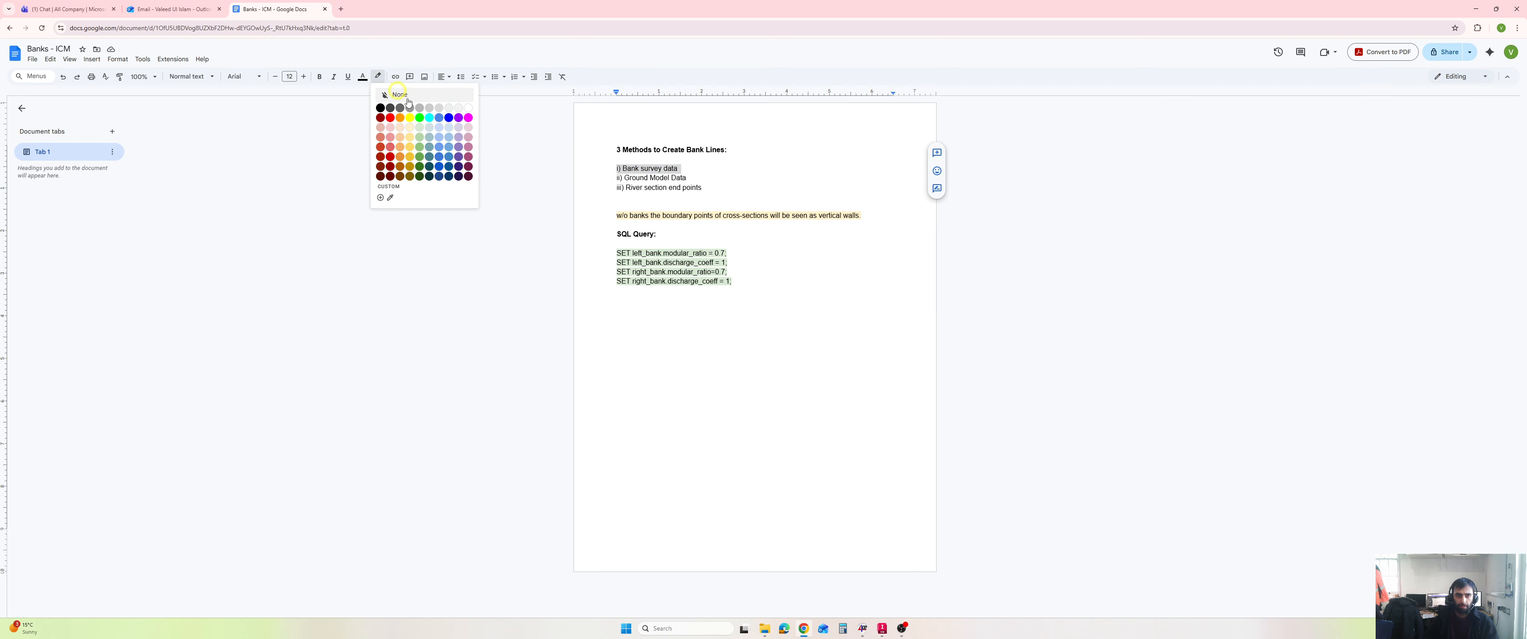
click(430, 126)
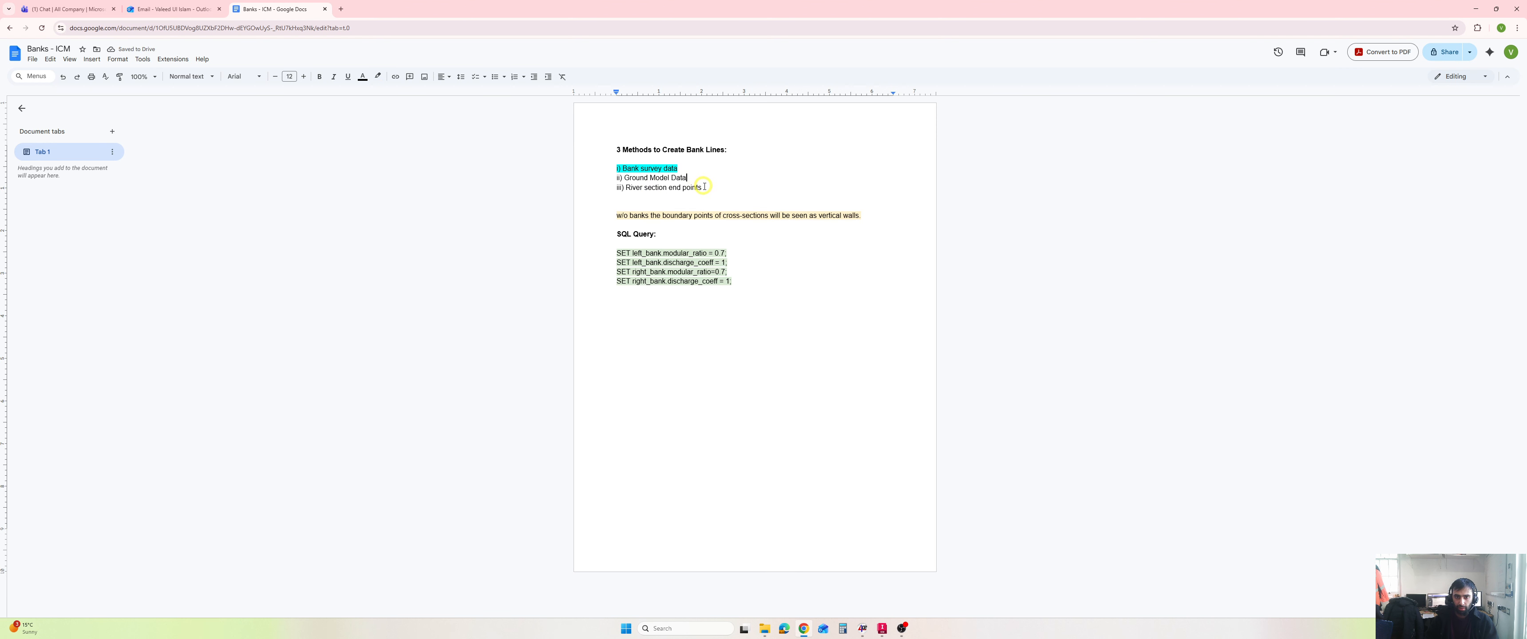
drag(702, 187, 614, 186)
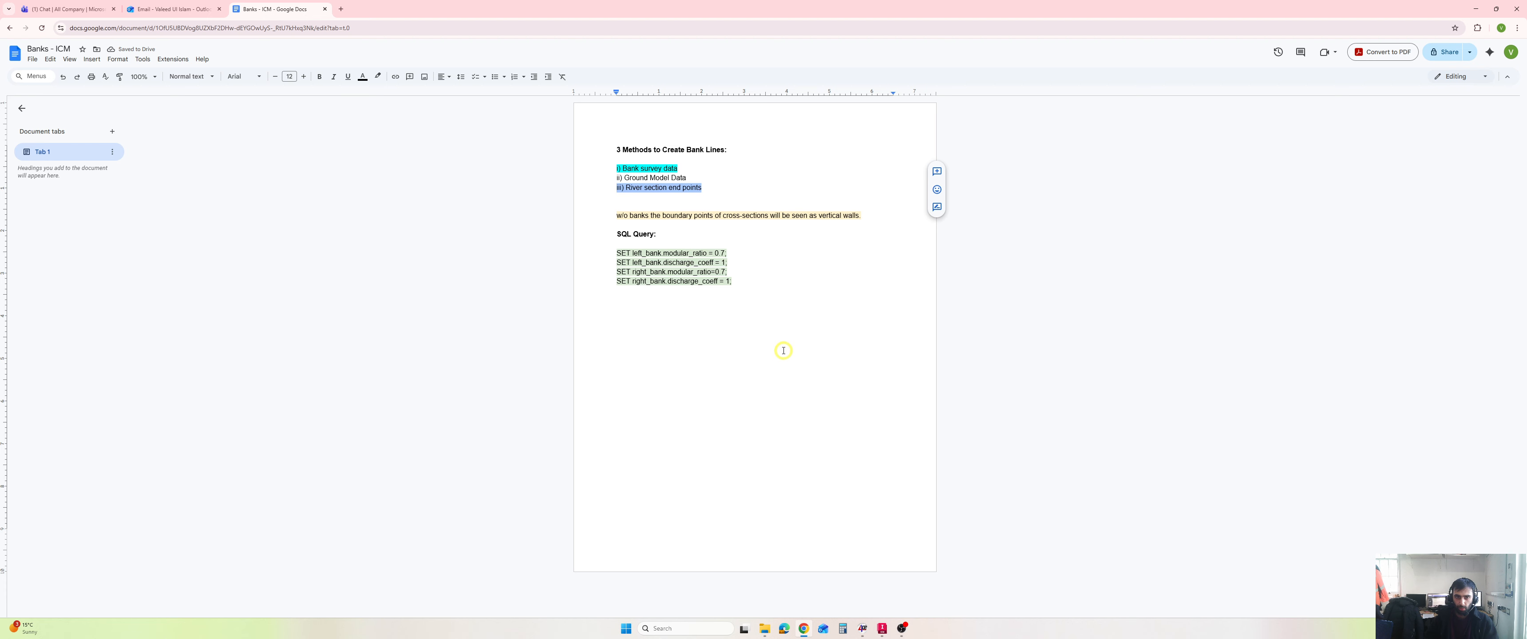
Switch to InfoWorks ICM and examine the middle river reach without bank lines and its two end cross-sections in the GeoPlan
click(881, 628)
scroll(806, 348, down, 4)
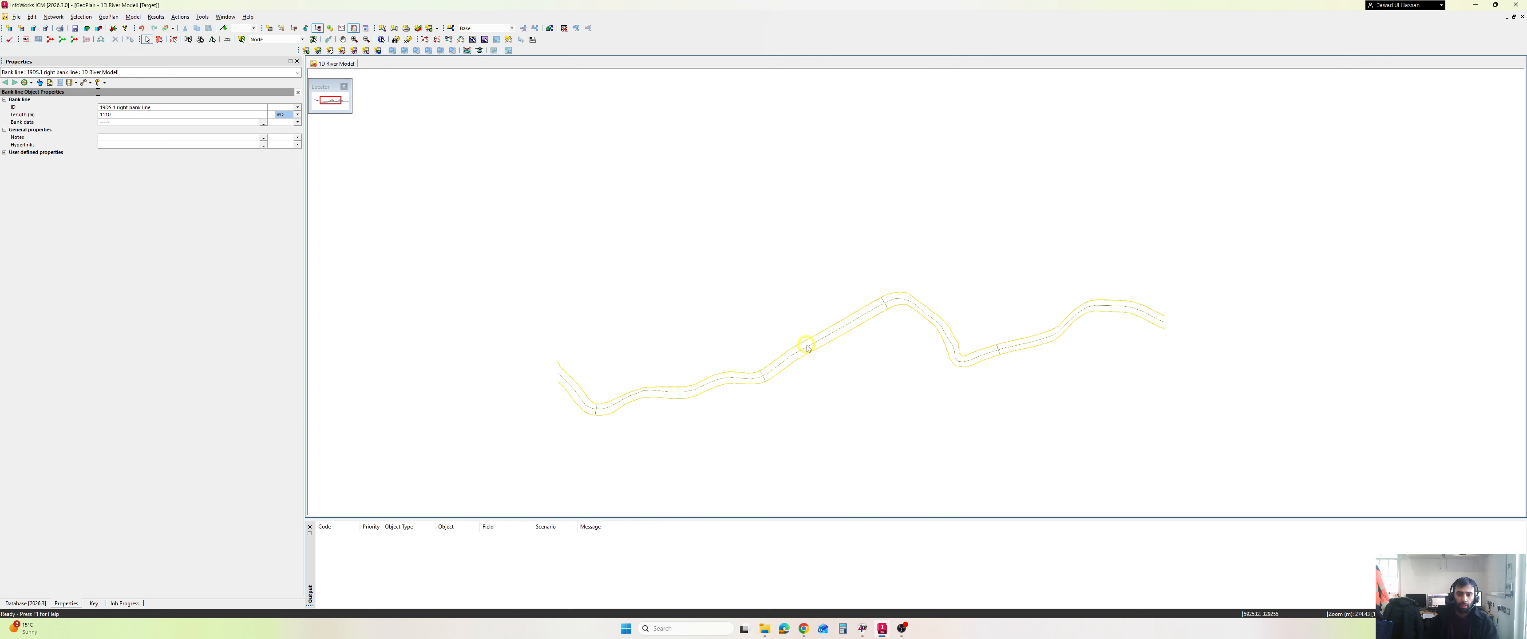
scroll(590, 343, up, 4)
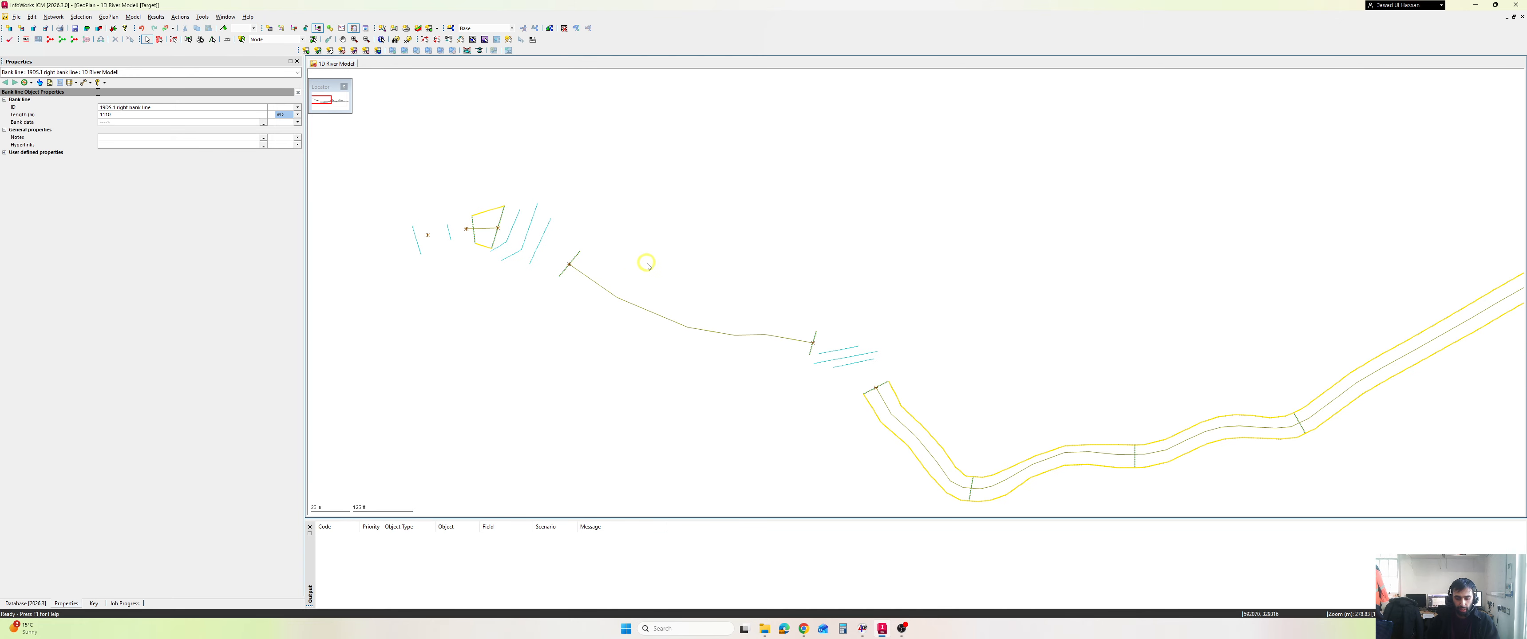
key(ctrl+2)
mouse_move(658, 253)
mouse_down()
mouse_move(638, 284)
mouse_move(651, 288)
mouse_up()
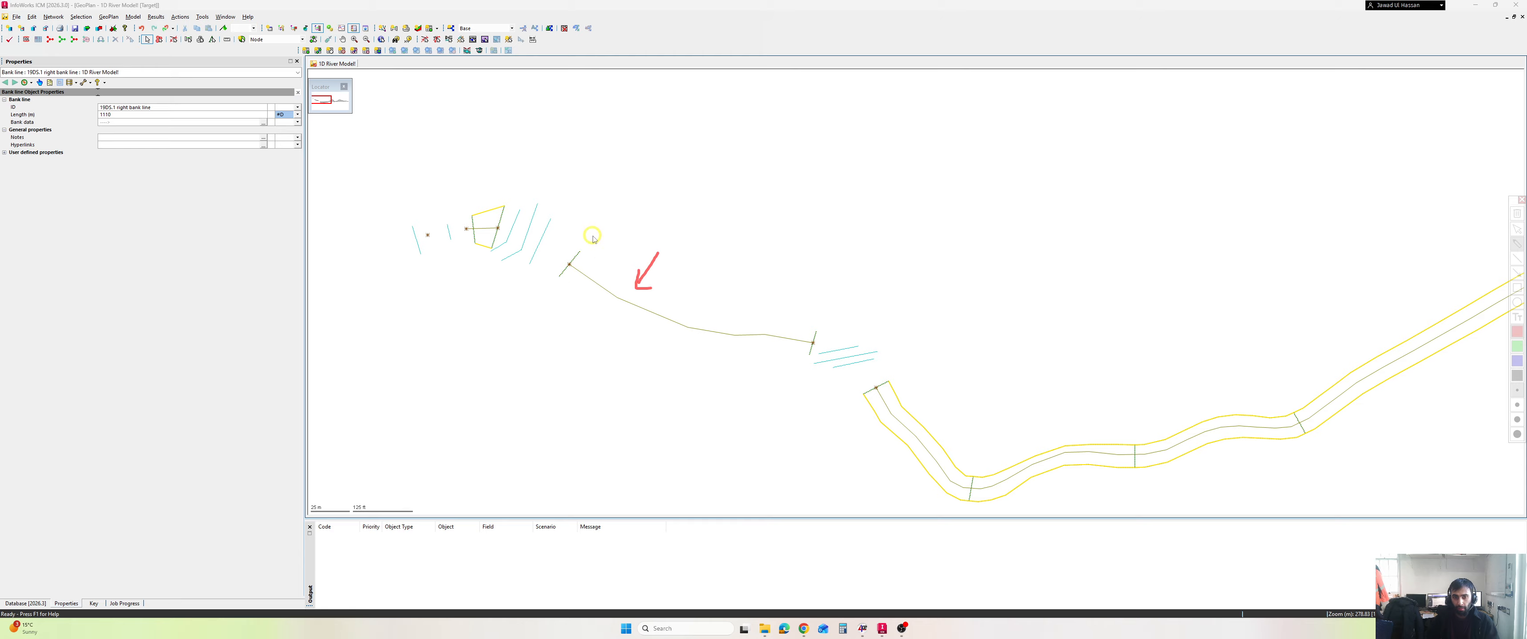
mouse_move(593, 238)
mouse_down()
mouse_move(556, 261)
mouse_move(582, 274)
mouse_move(592, 243)
mouse_up()
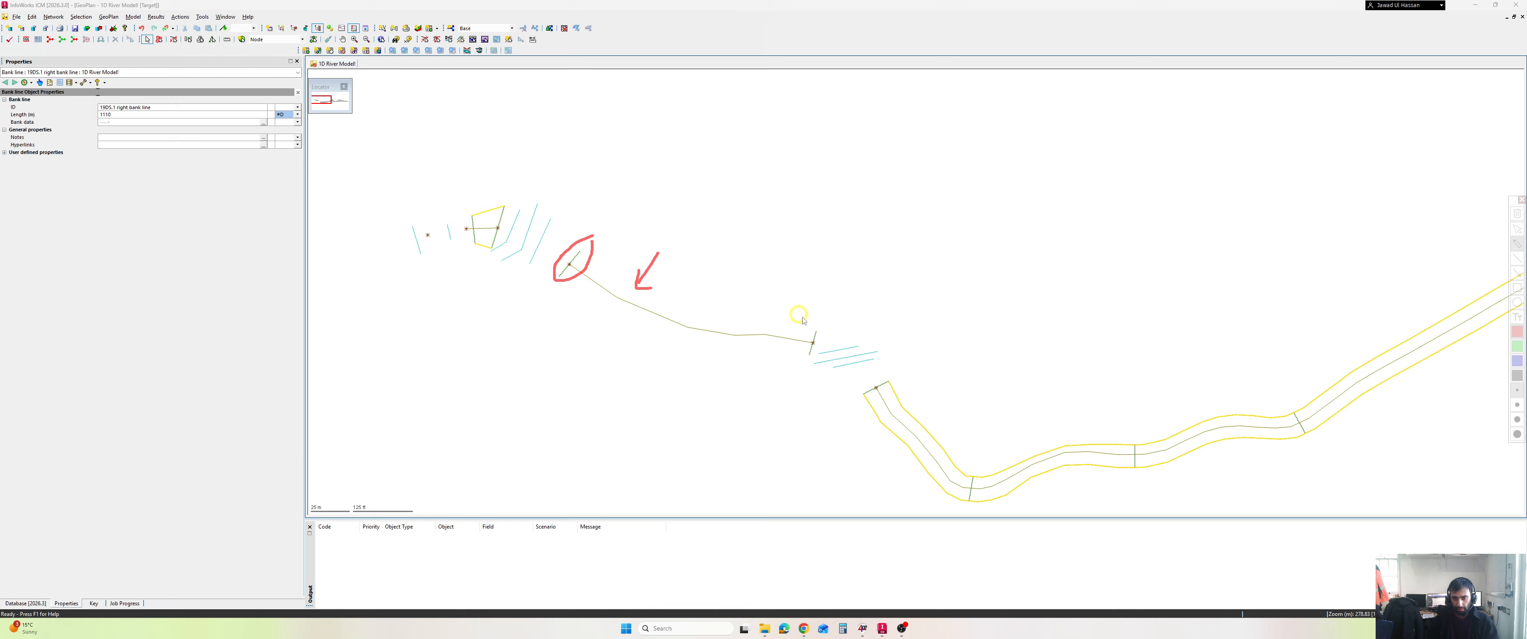
mouse_move(820, 316)
mouse_down()
mouse_move(807, 344)
mouse_move(825, 351)
mouse_move(827, 313)
mouse_up()
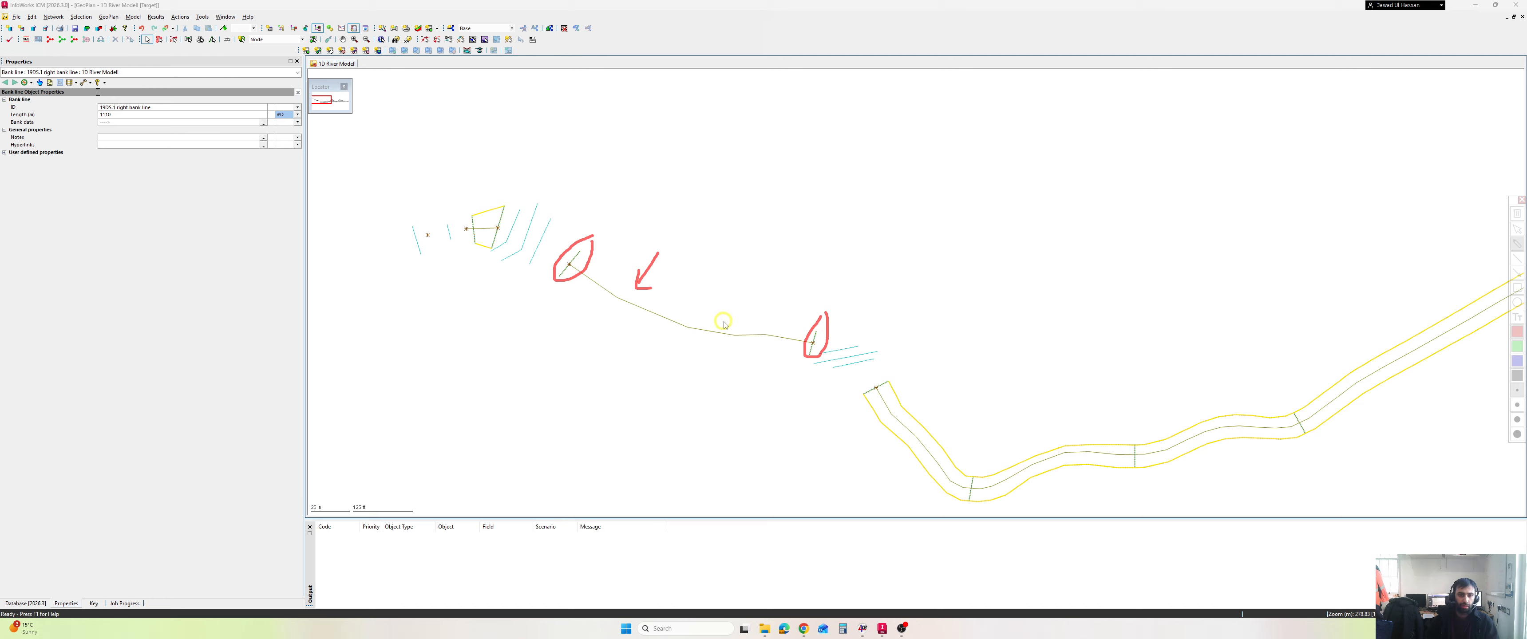
key(Escape)
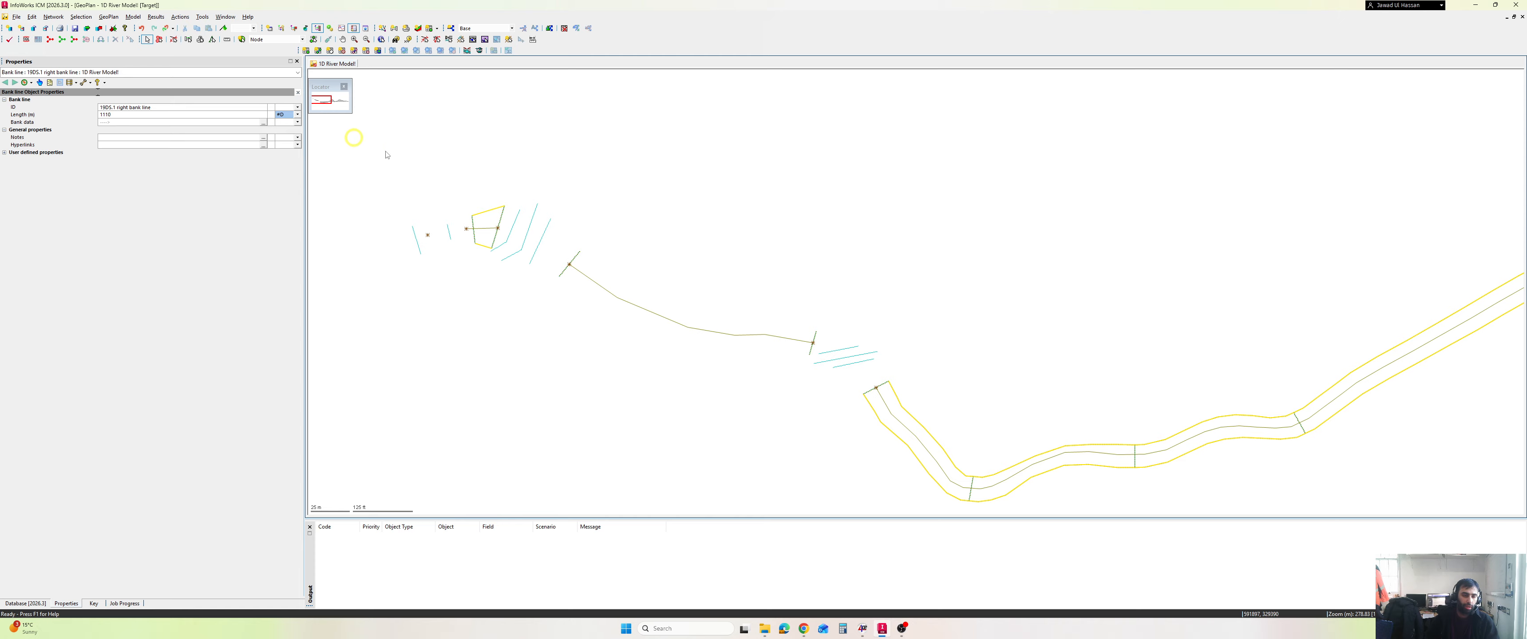
Turn on automatic labels for the River reach layer in the GeoPlan properties and themes
right_click(564, 182)
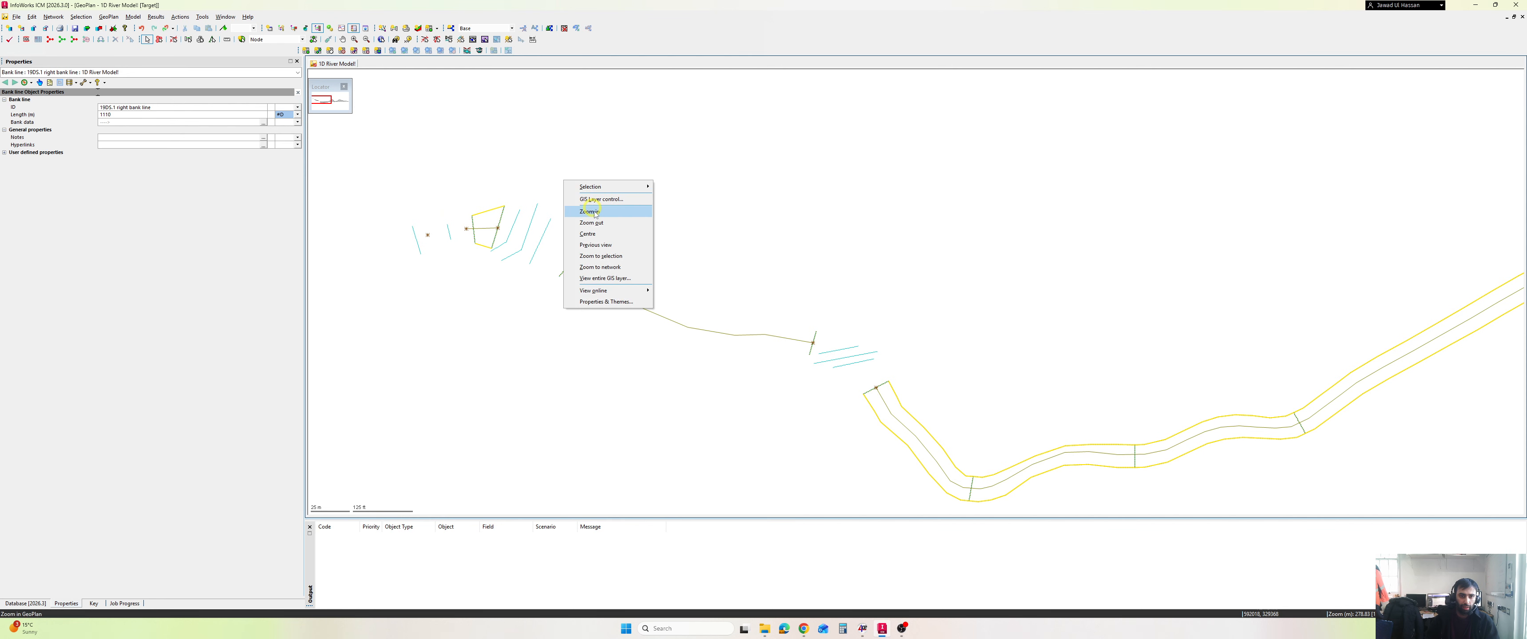
click(613, 302)
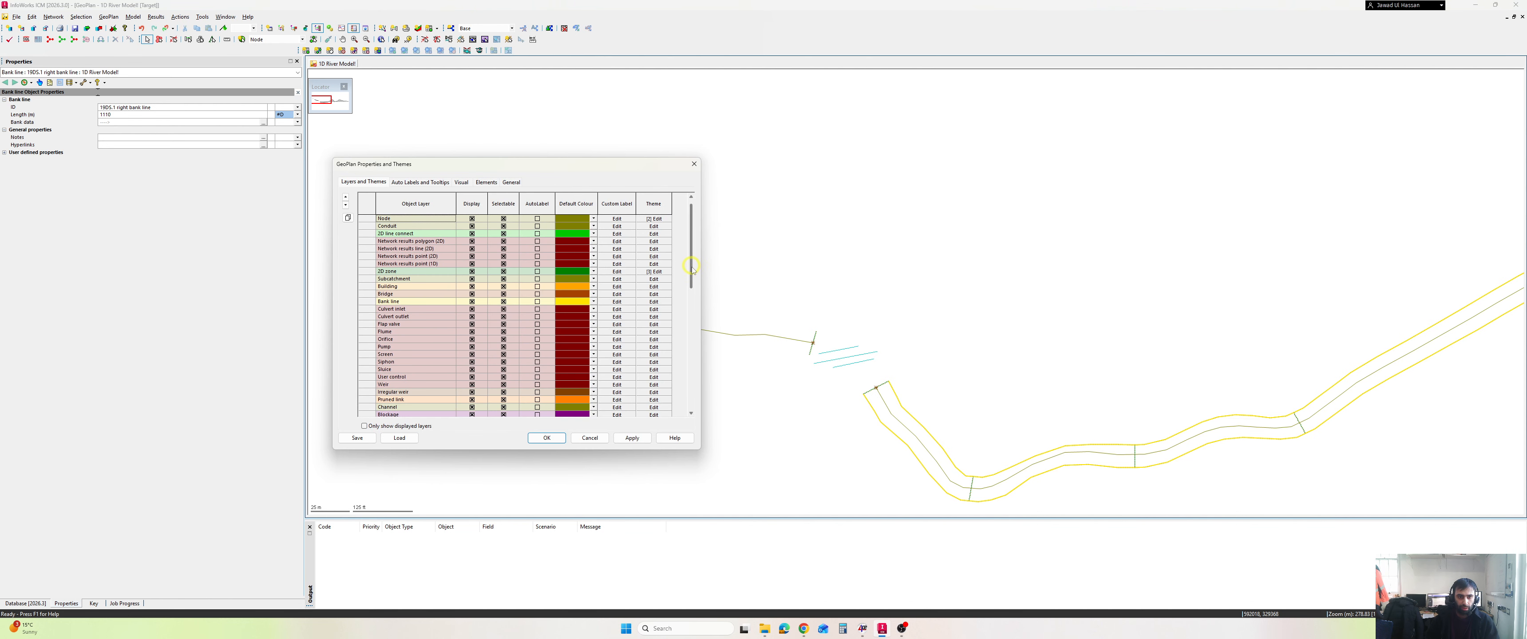
drag(692, 296, 691, 303)
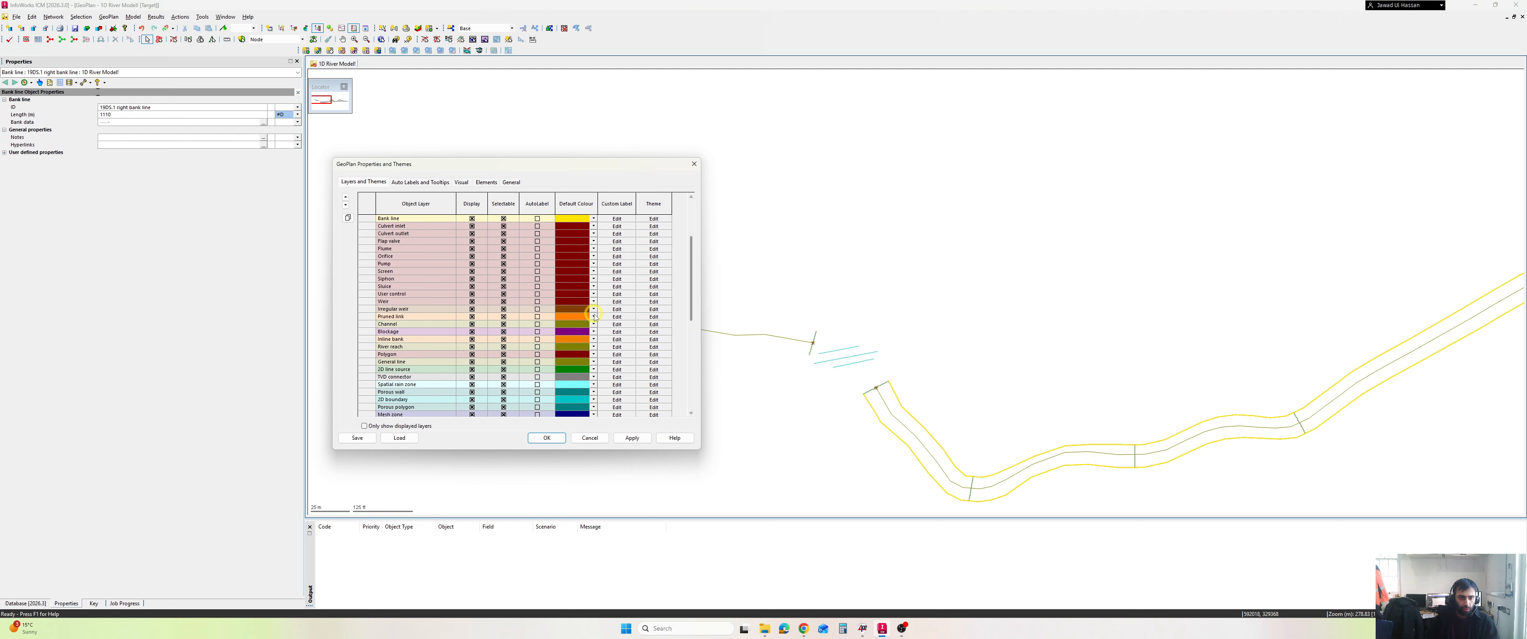
scroll(509, 271, down, 1)
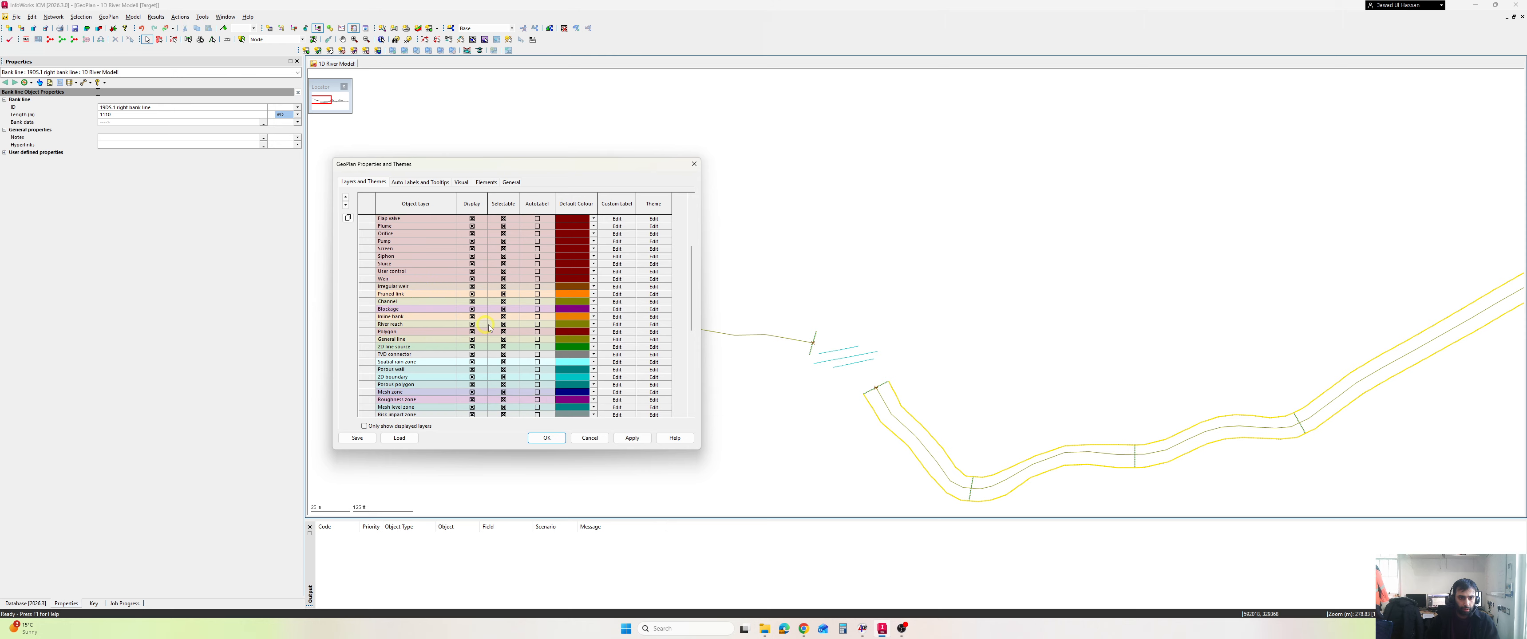
click(538, 324)
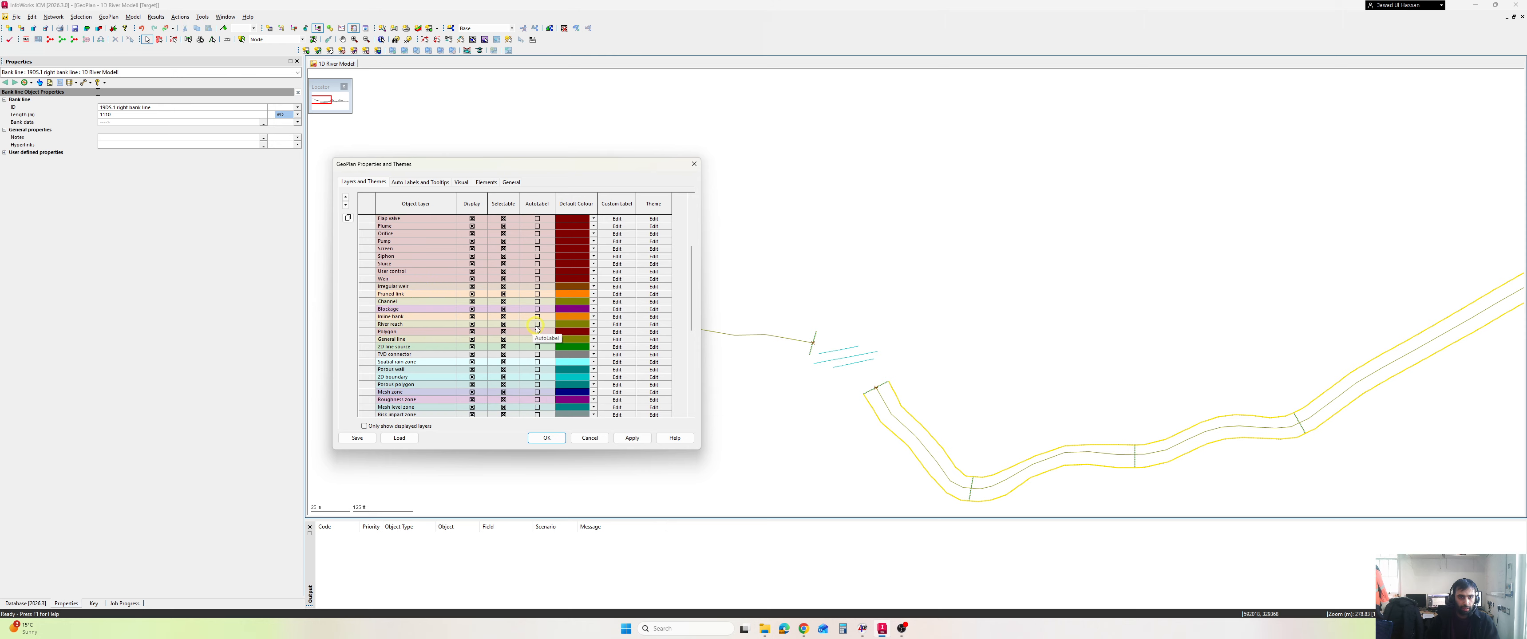
click(547, 438)
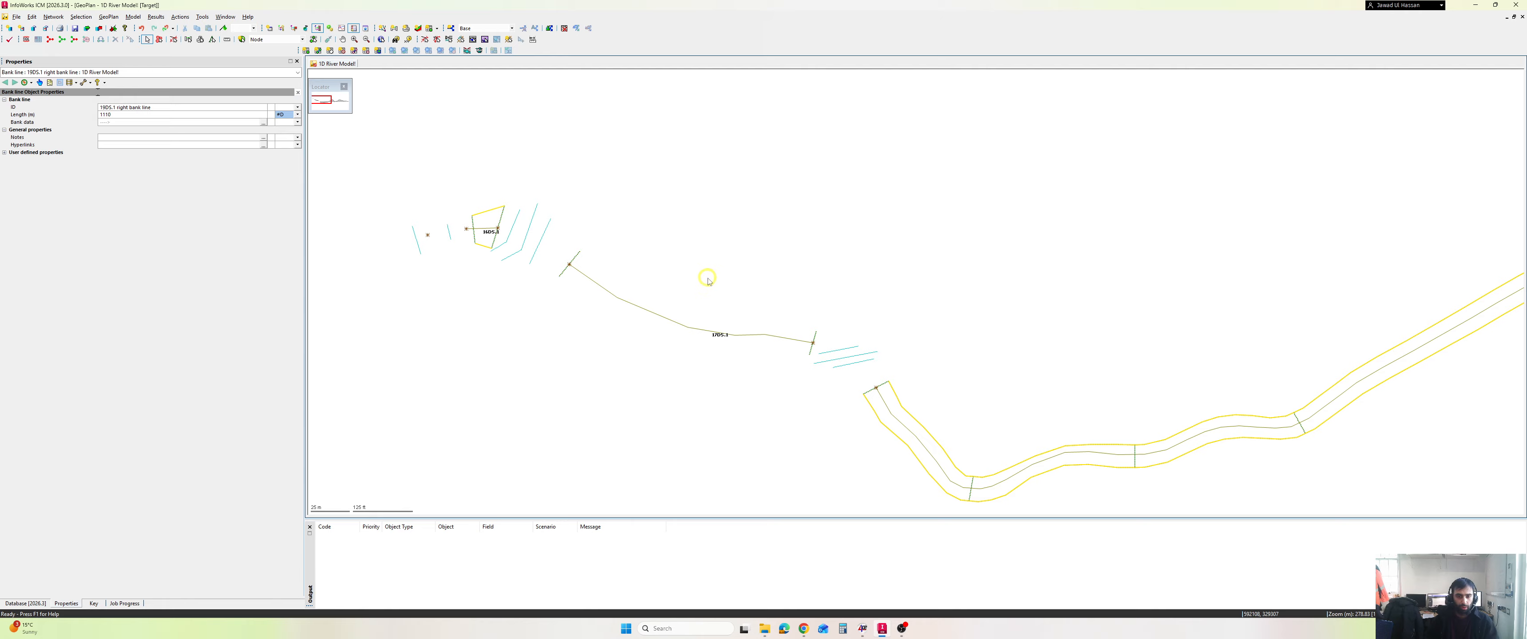
Select the middle river reach with its end sections and create bank lines from section ends, following the shape of the link
click(600, 287)
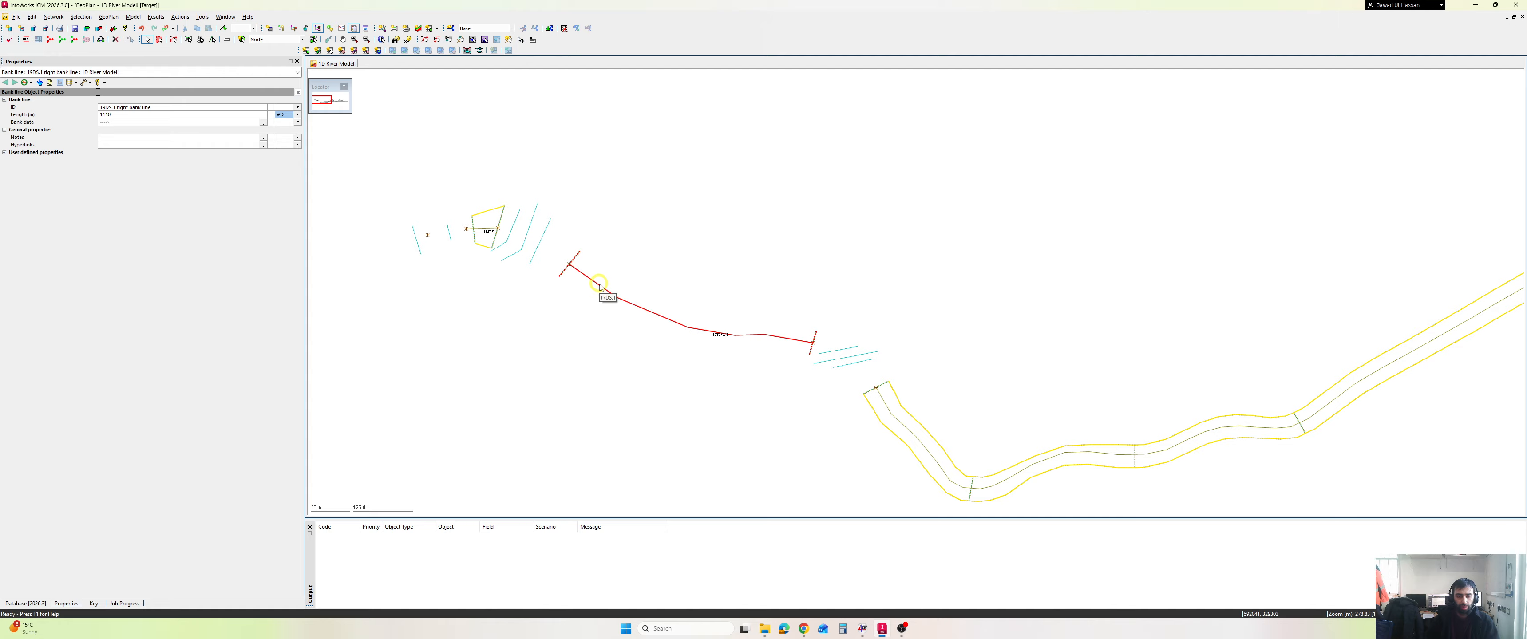
click(575, 258)
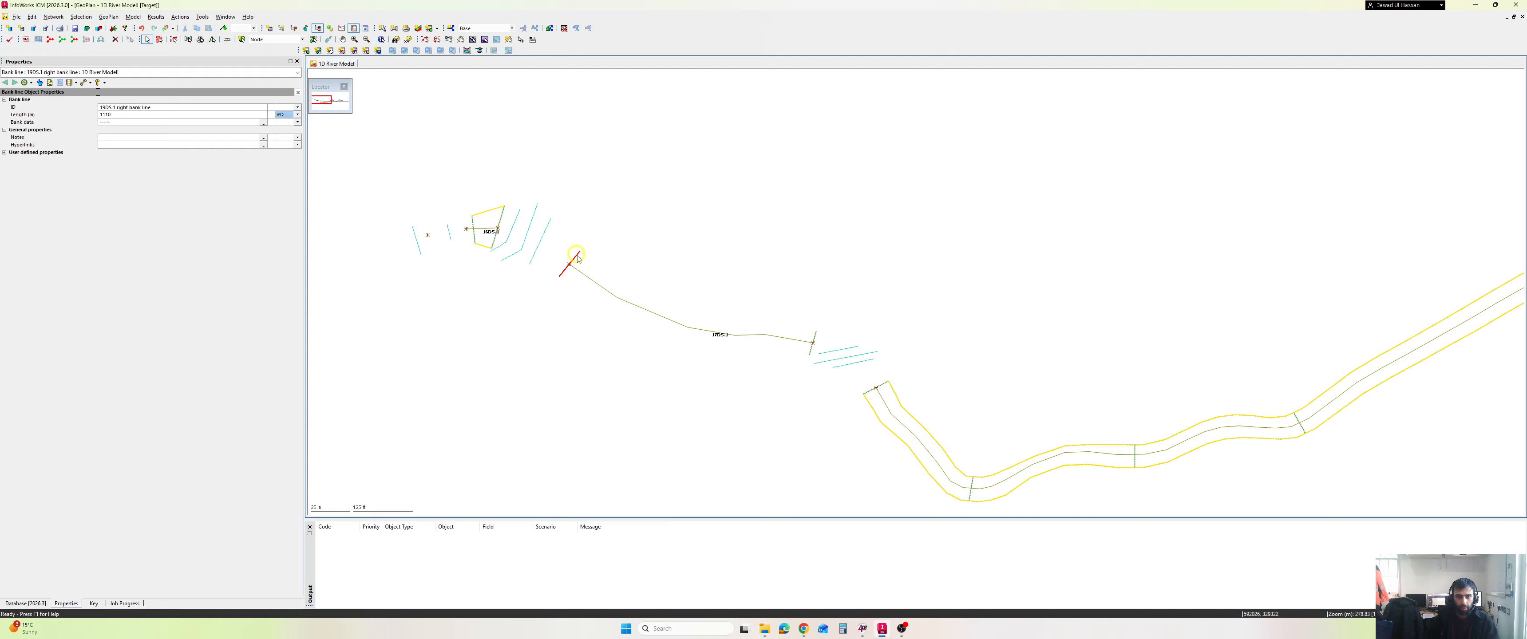
ctrl+click(665, 319)
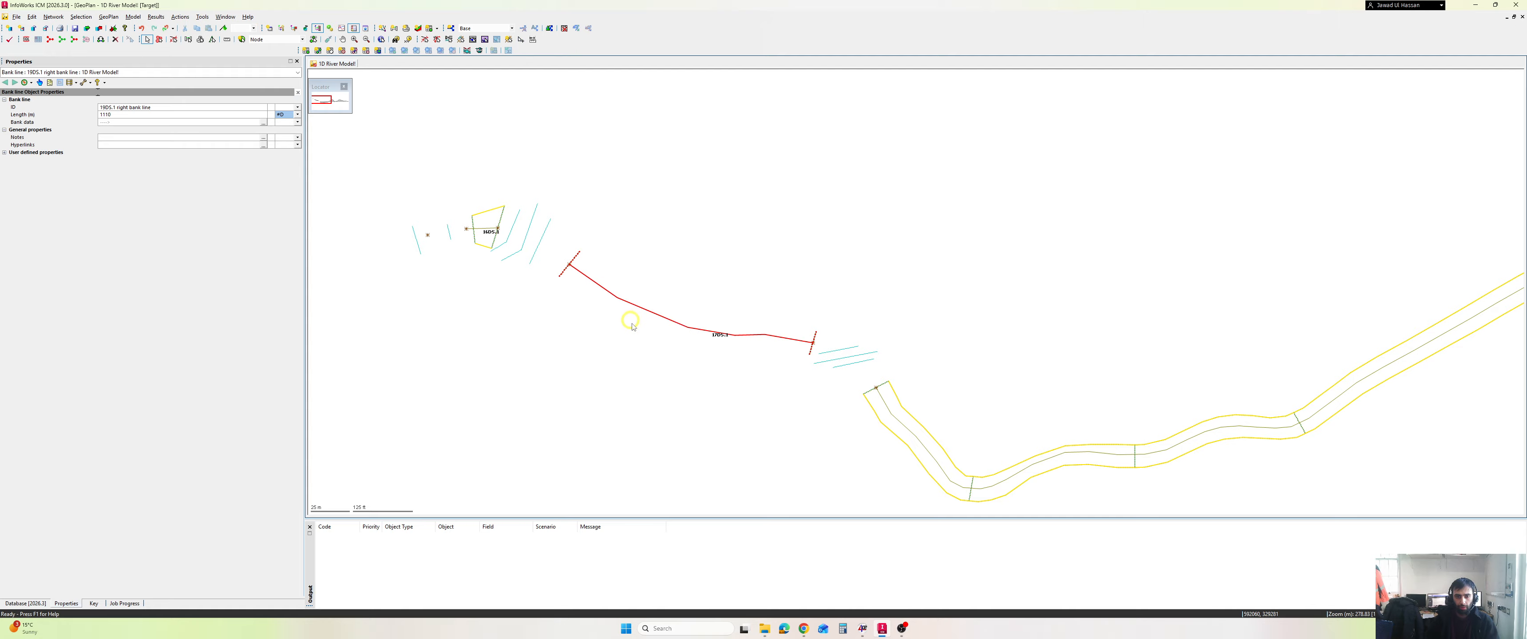
click(817, 337)
click(718, 328)
click(682, 325)
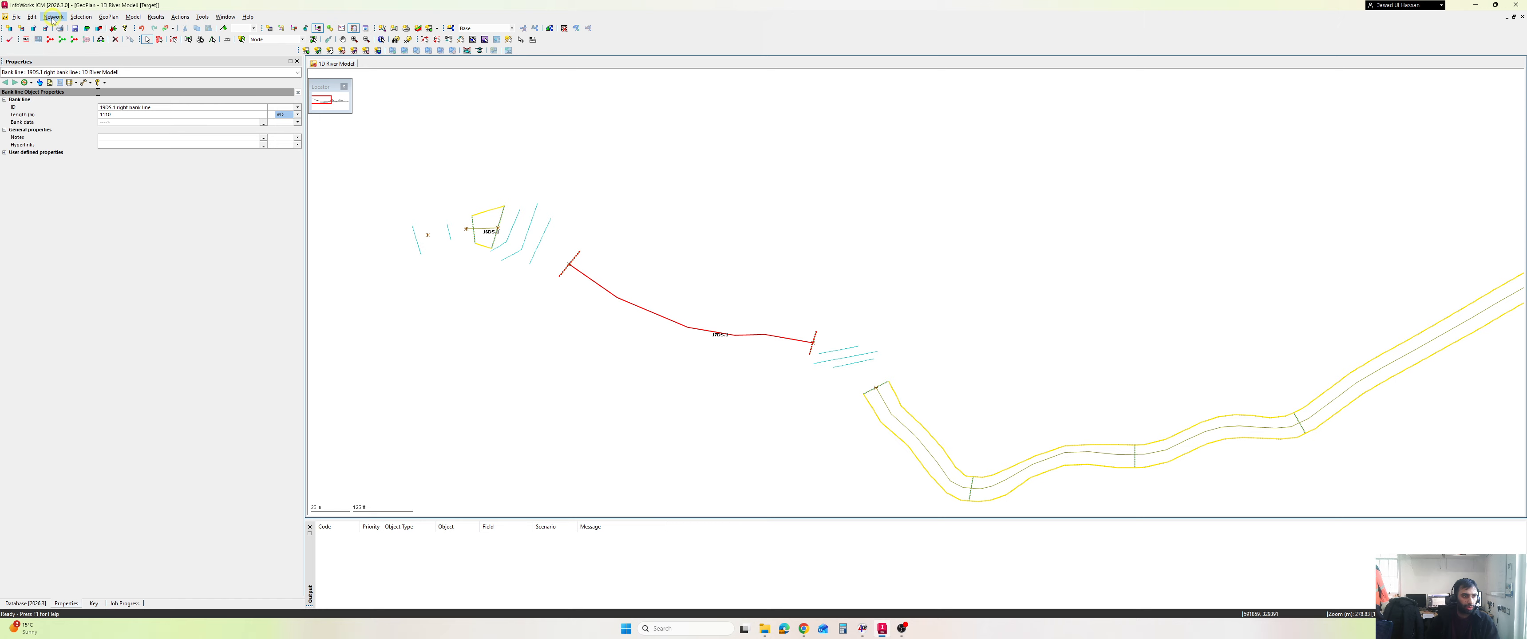
click(133, 17)
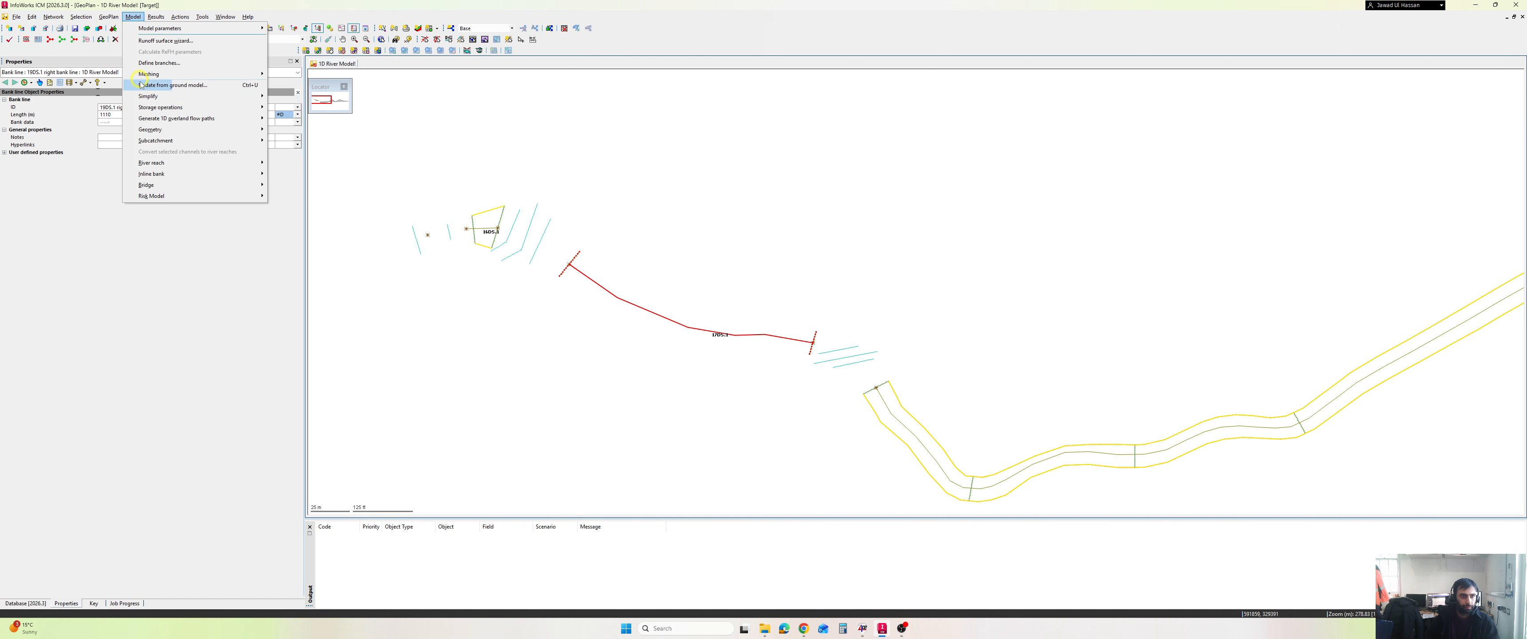
mouse_move(176, 162)
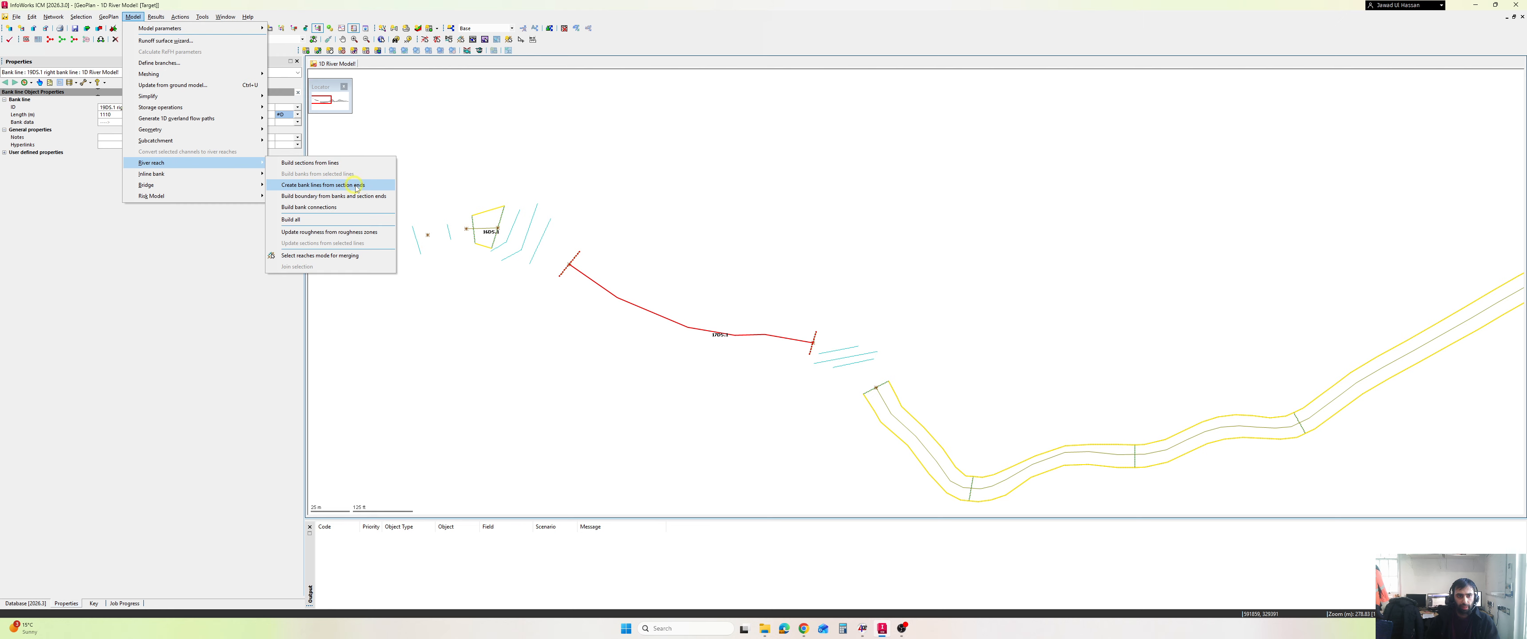
click(304, 186)
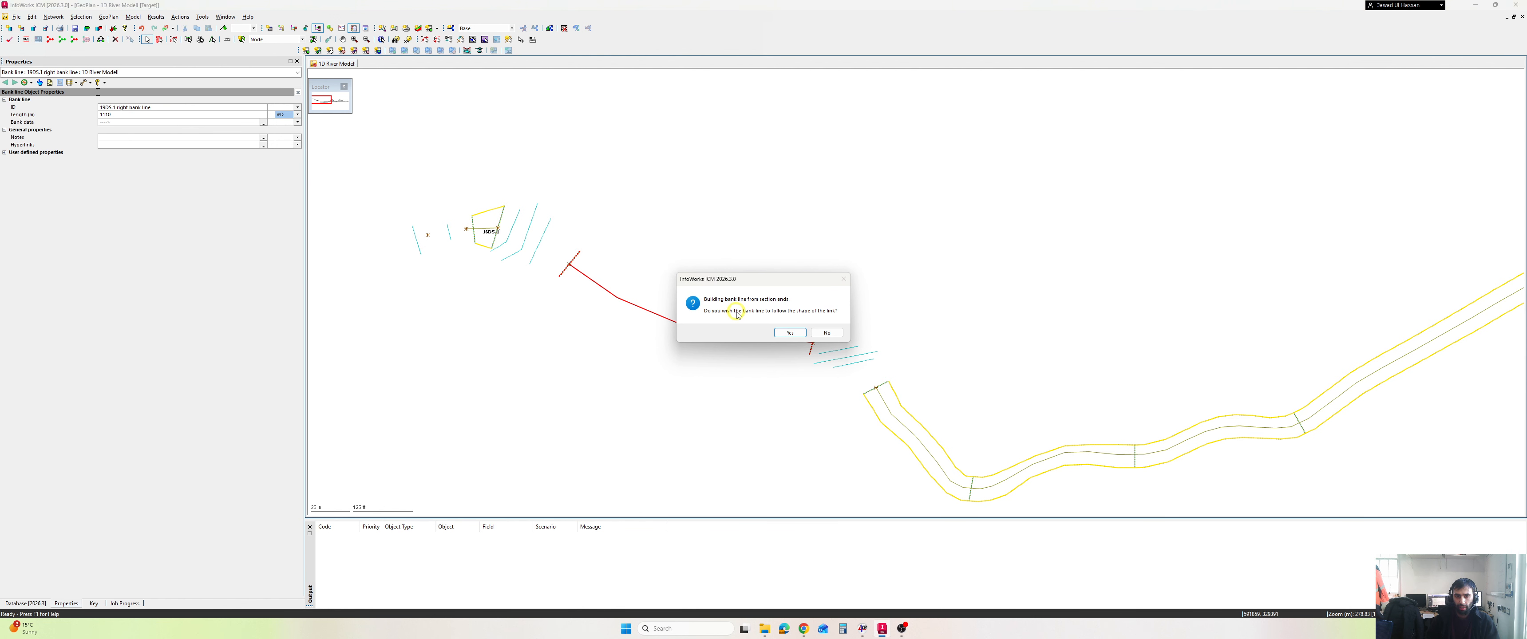
click(788, 332)
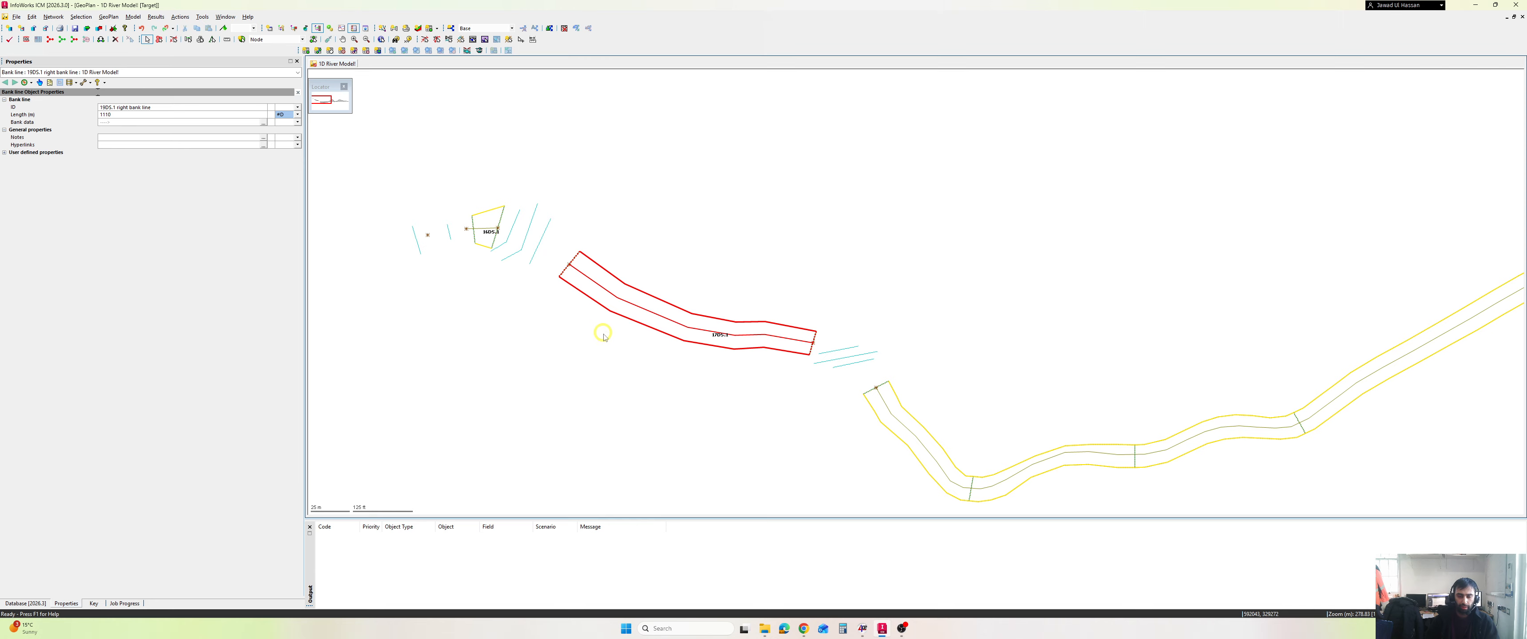
Inspect the middle reach's properties and its right bank line's bank data table and level profile
click(617, 299)
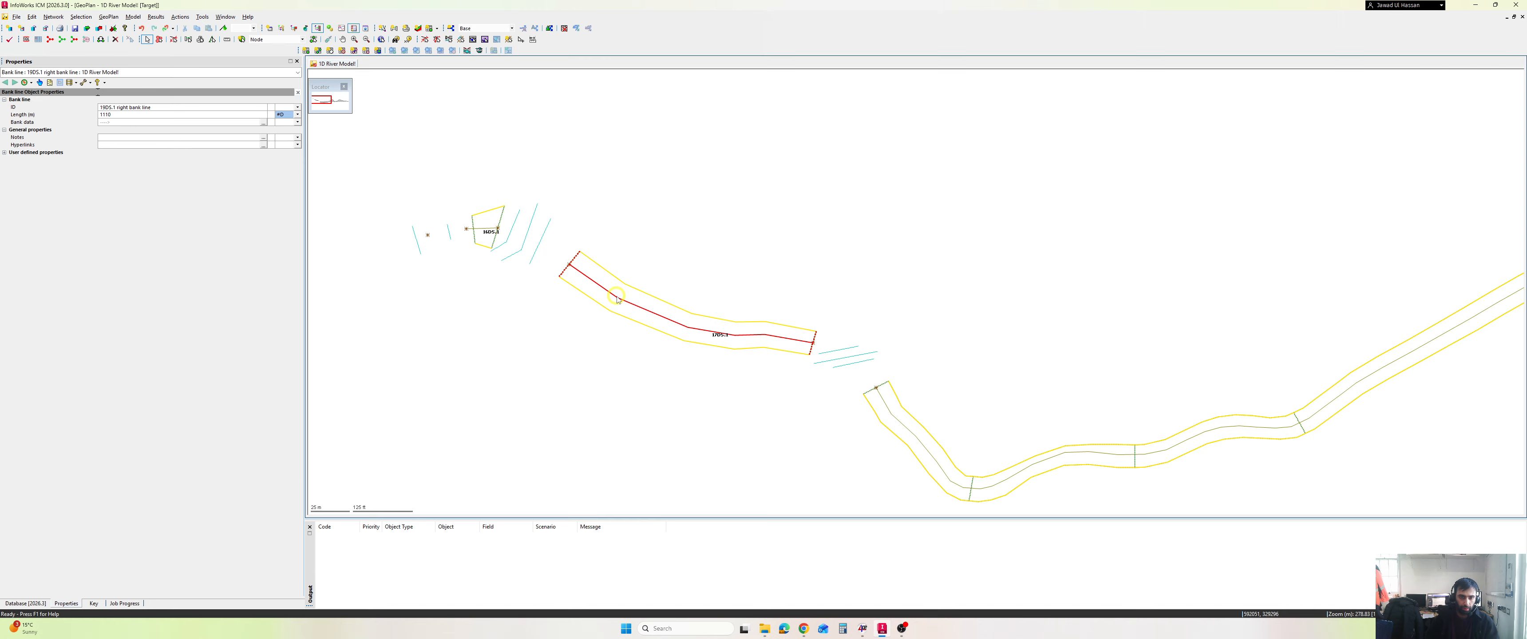
click(616, 298)
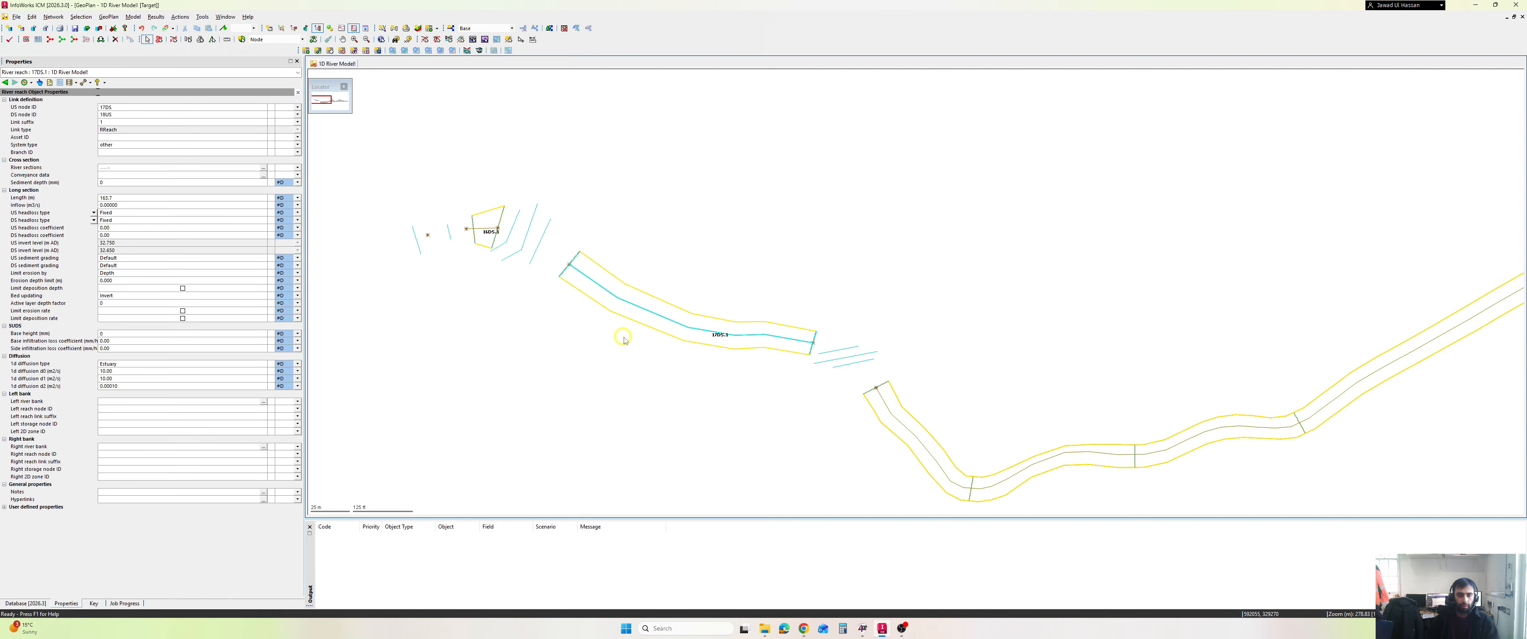
click(632, 321)
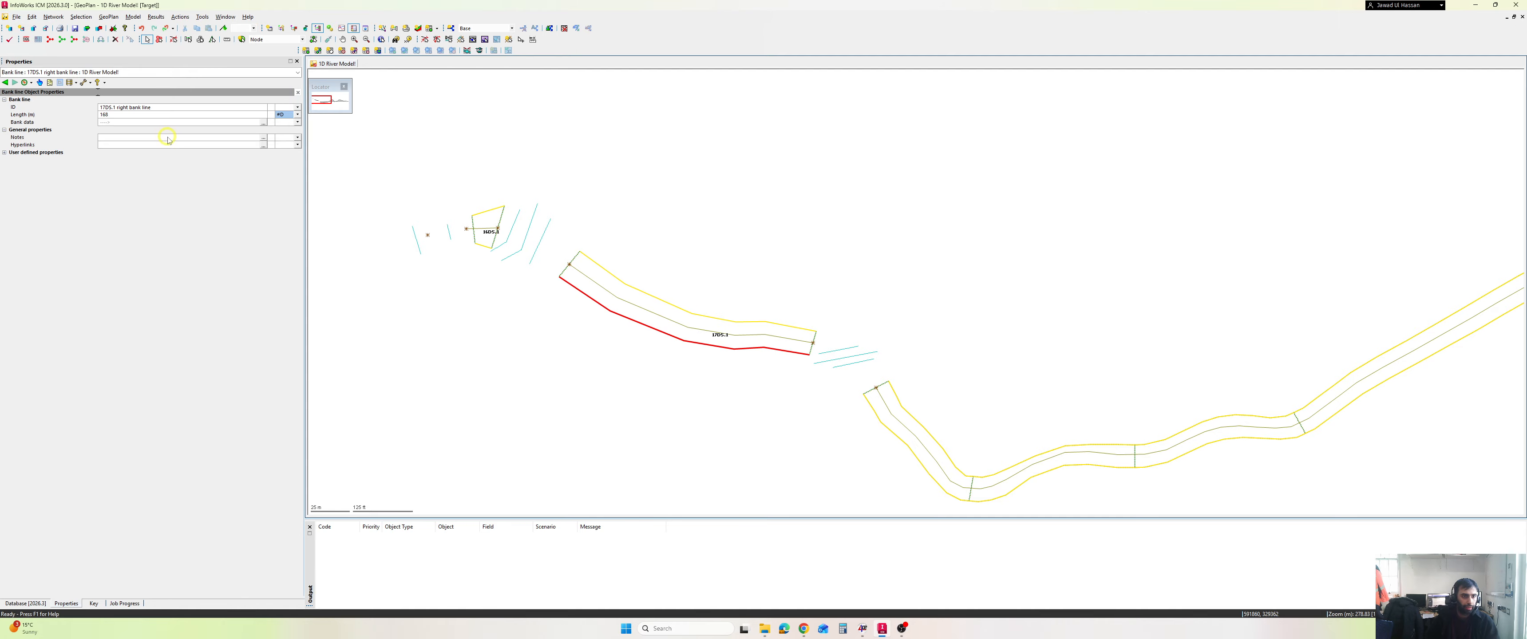
click(263, 123)
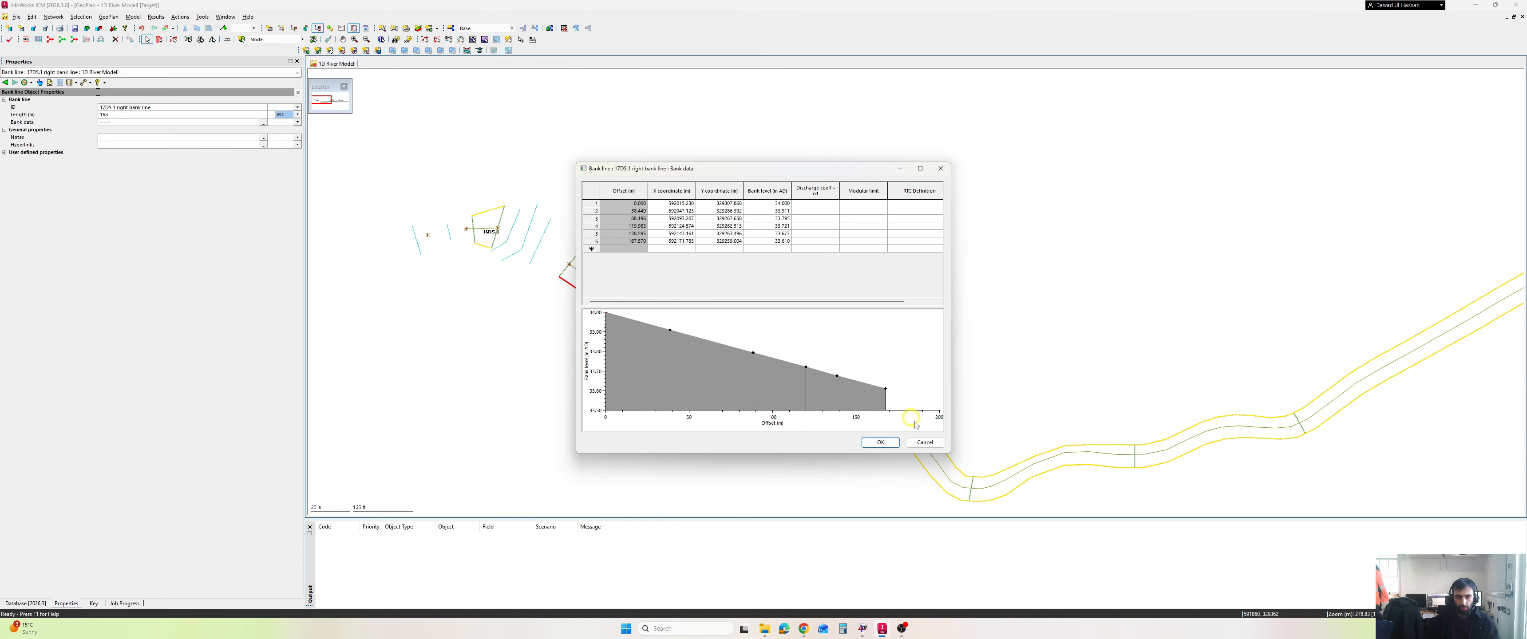
click(880, 443)
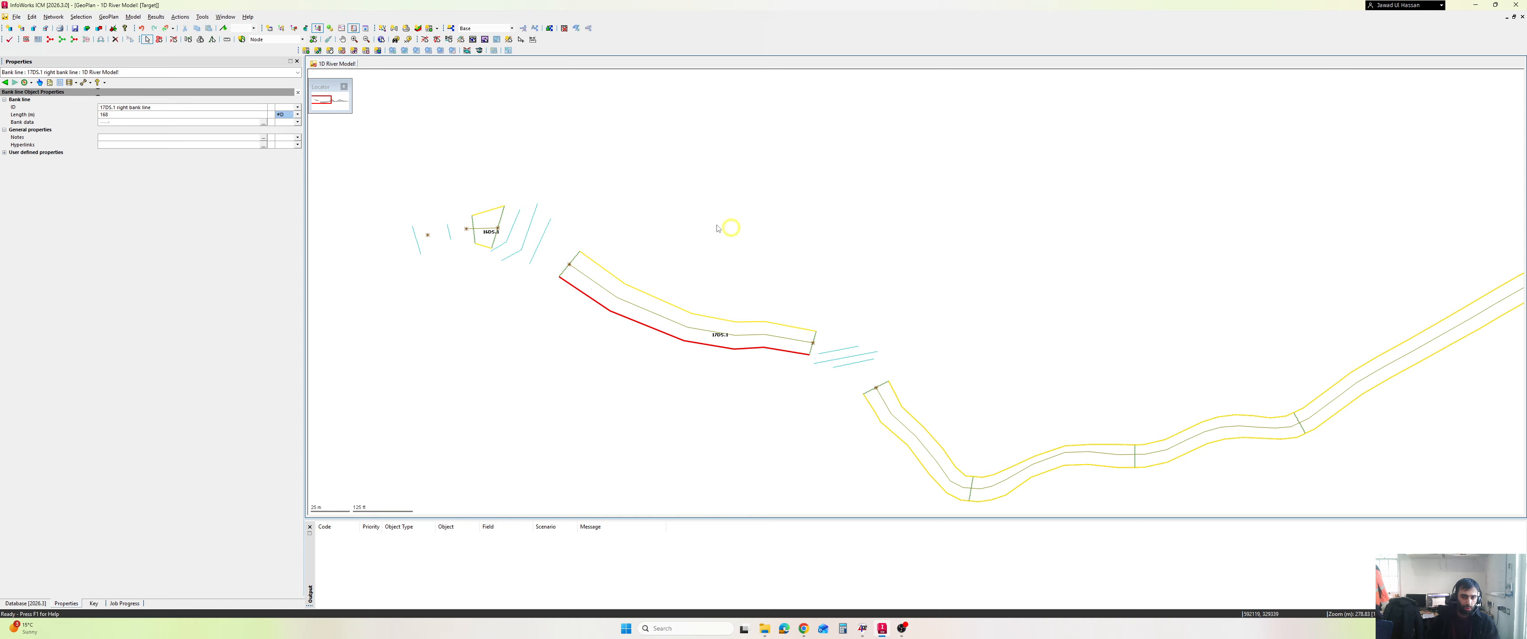
Open the transportable database Imprt_Rivr_Bnk_Data.icmt and expand its Imprt_Rivr_Bnk_Data model group
click(28, 604)
click(37, 110)
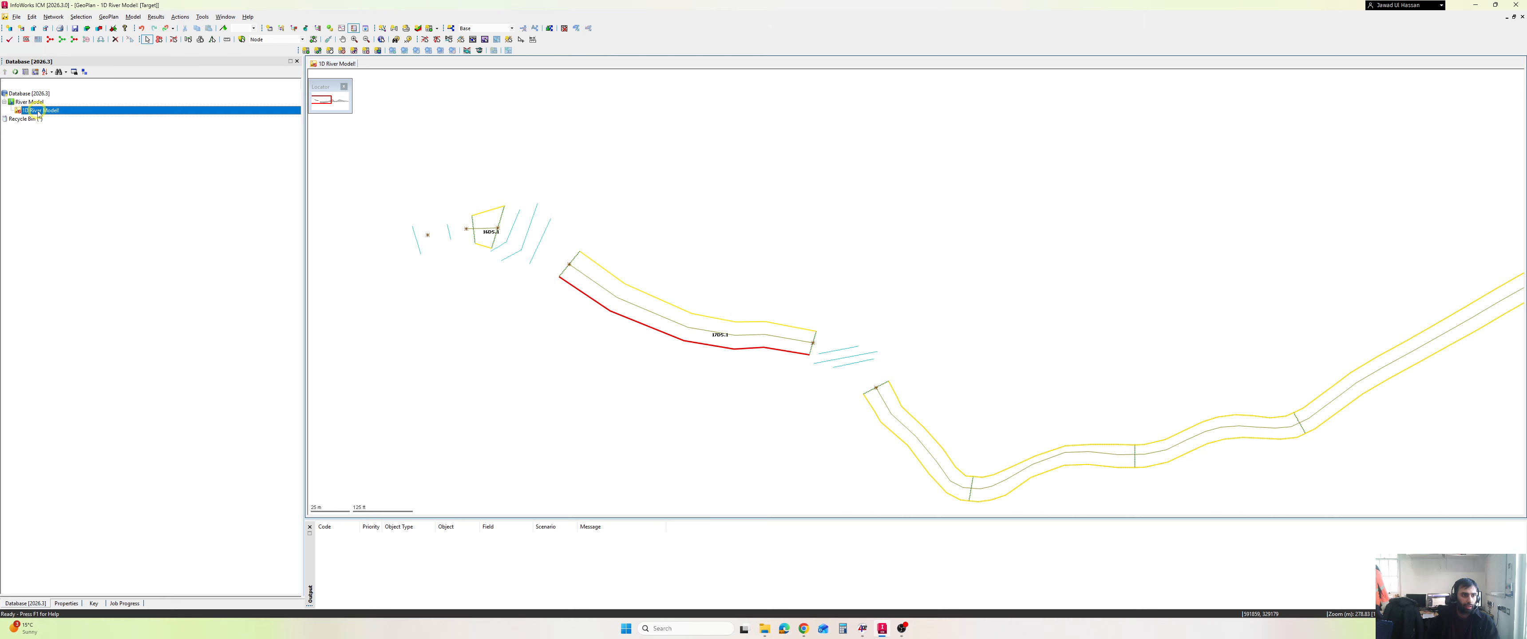
click(78, 170)
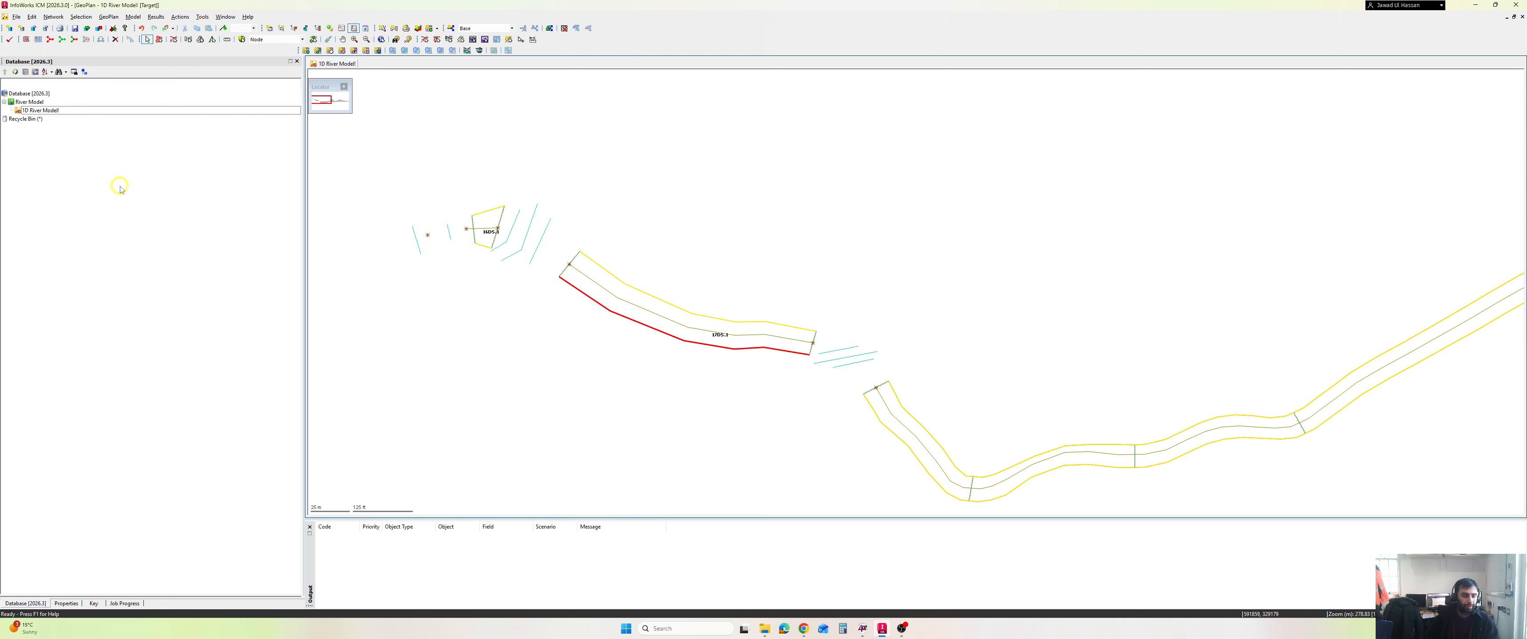
click(47, 29)
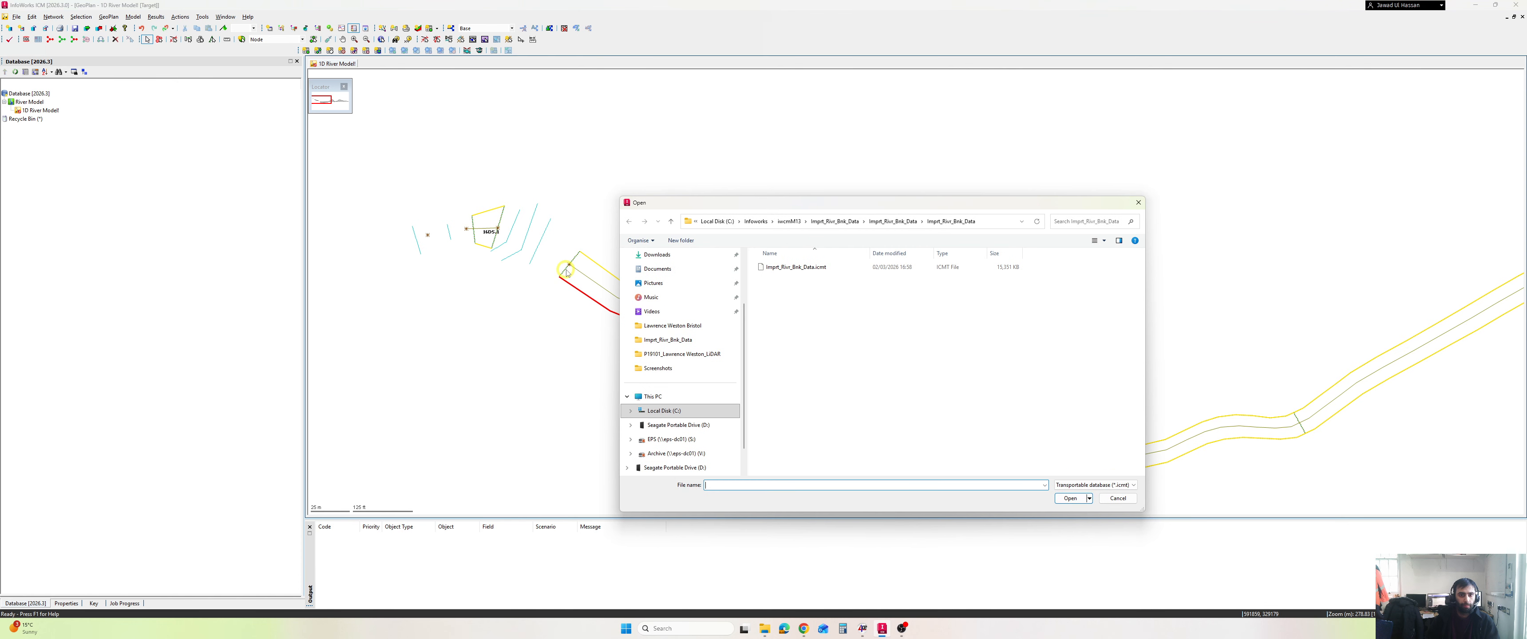
click(821, 267)
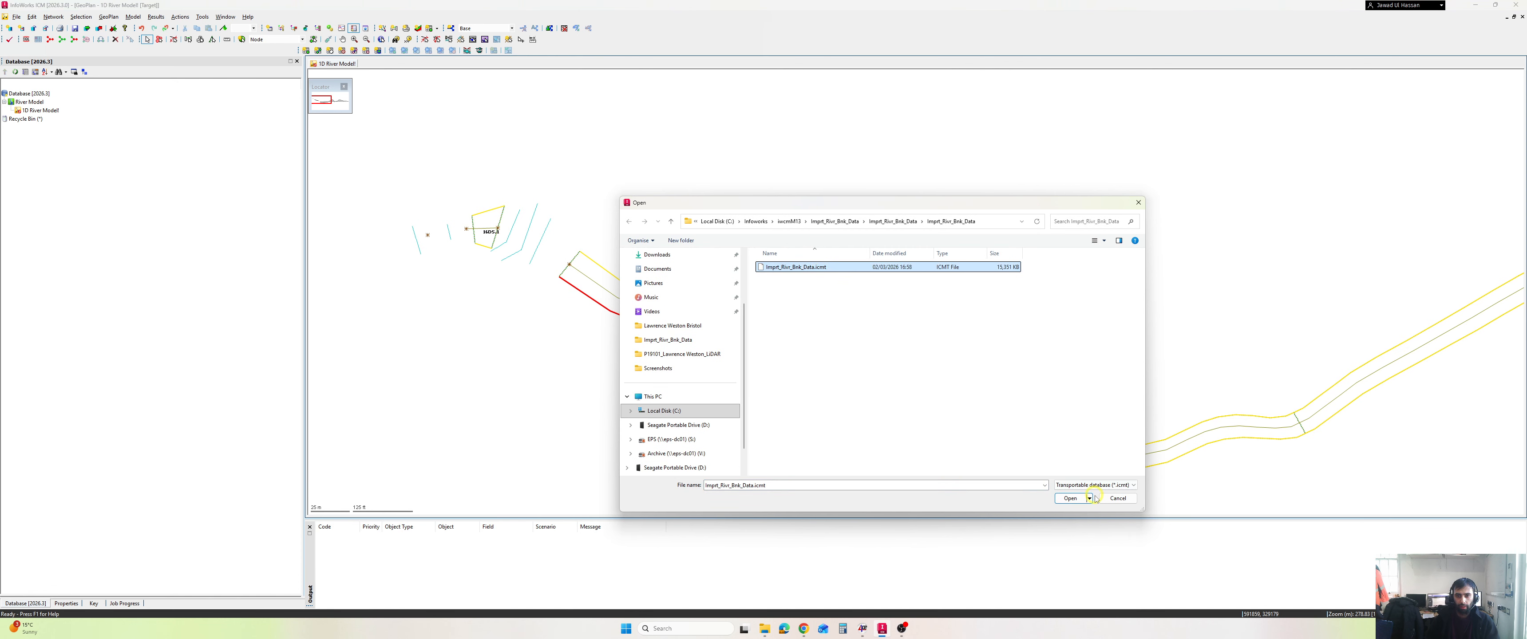
click(1071, 498)
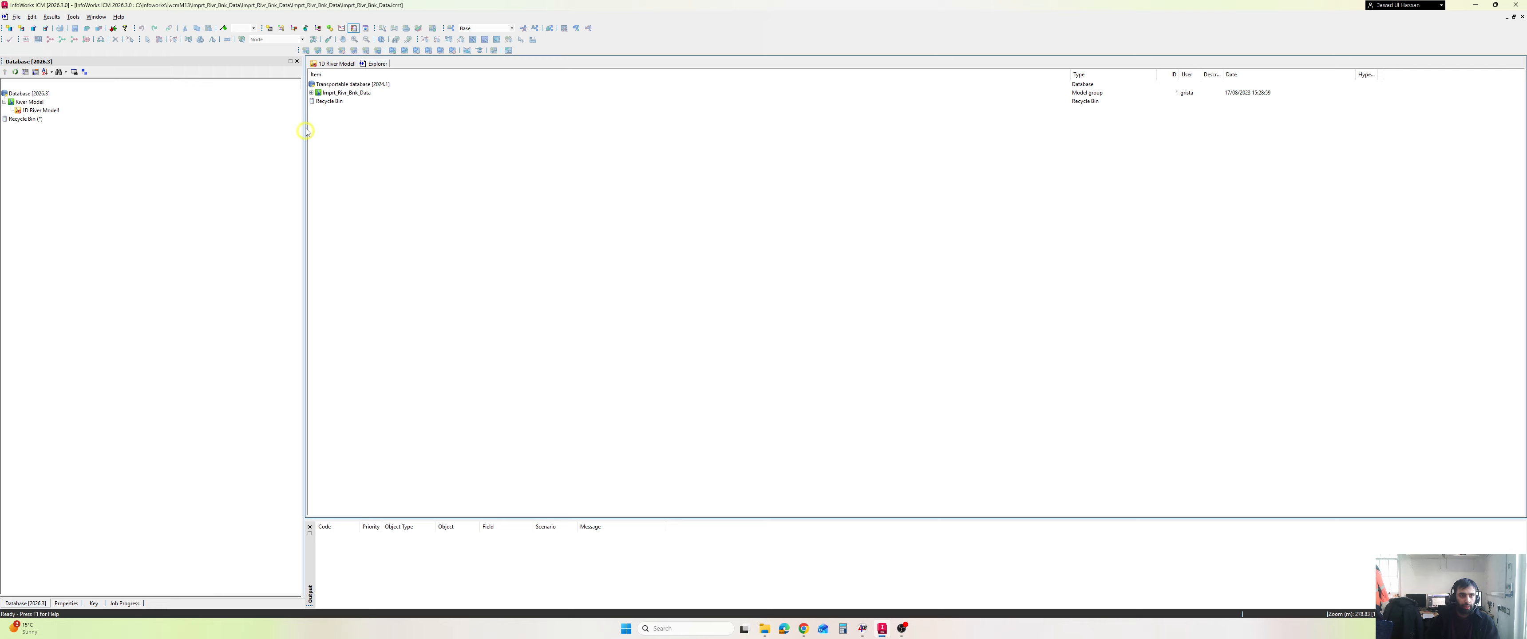
click(312, 94)
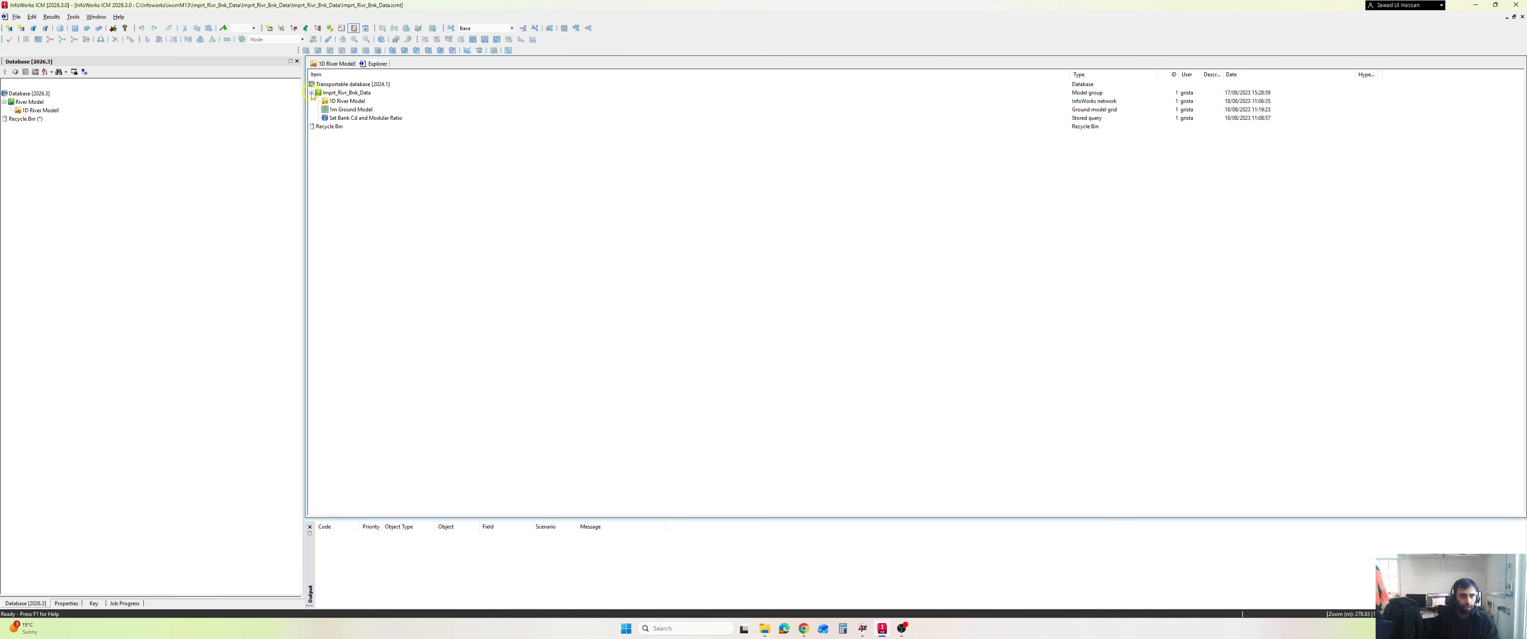
Try to copy the 1m Ground Model from the transportable database into the root of the main database
click(343, 111)
right_click(350, 110)
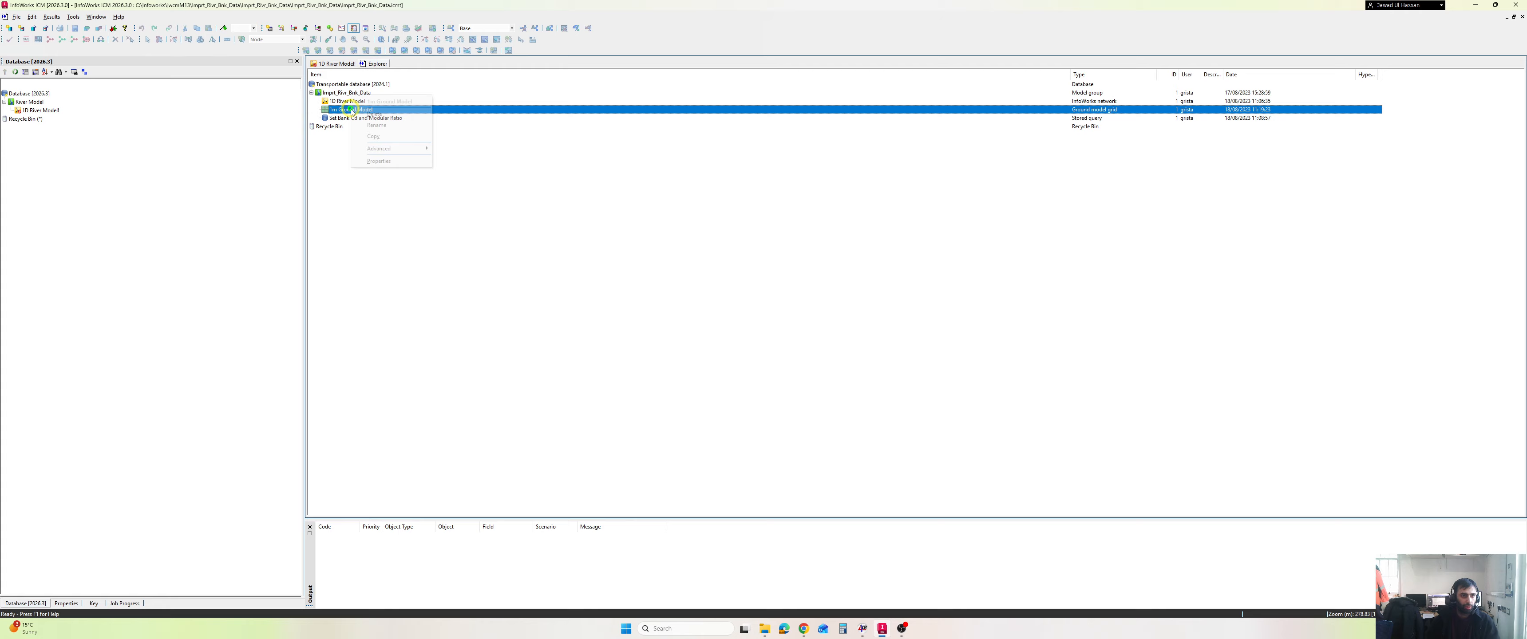
click(373, 136)
click(30, 102)
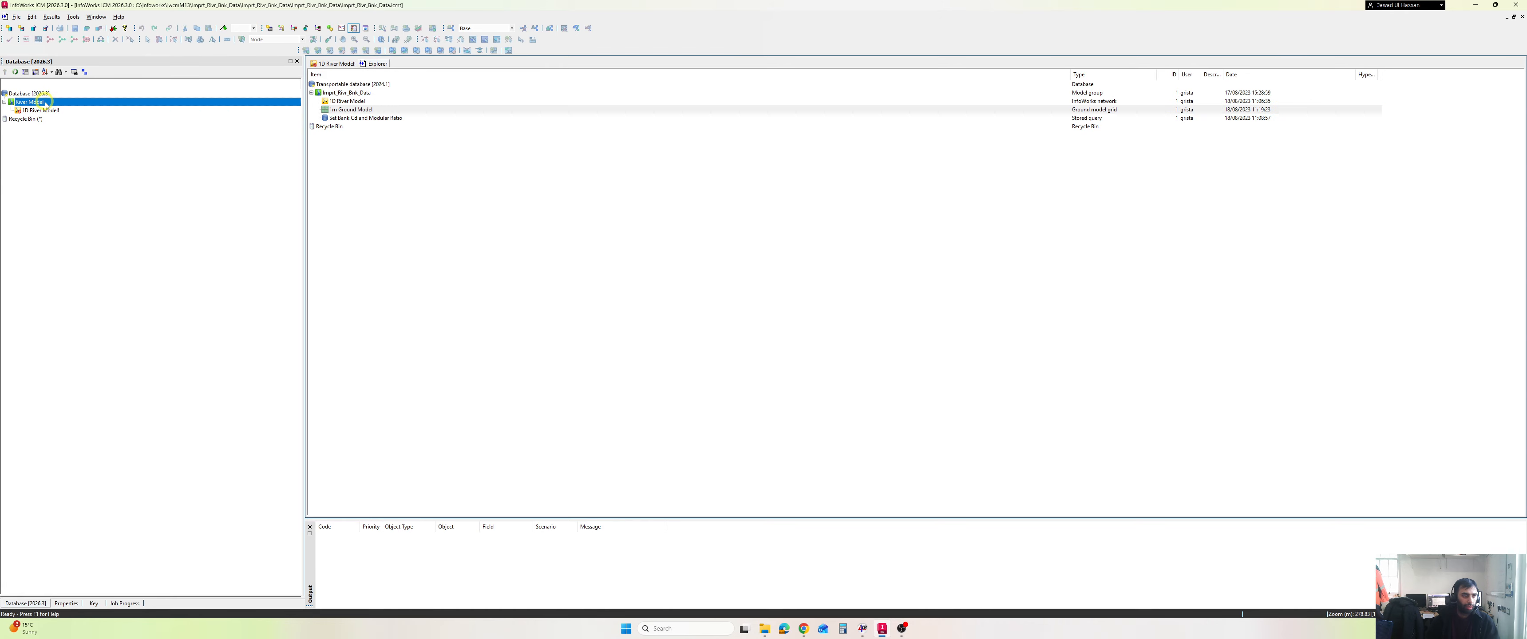
right_click(34, 102)
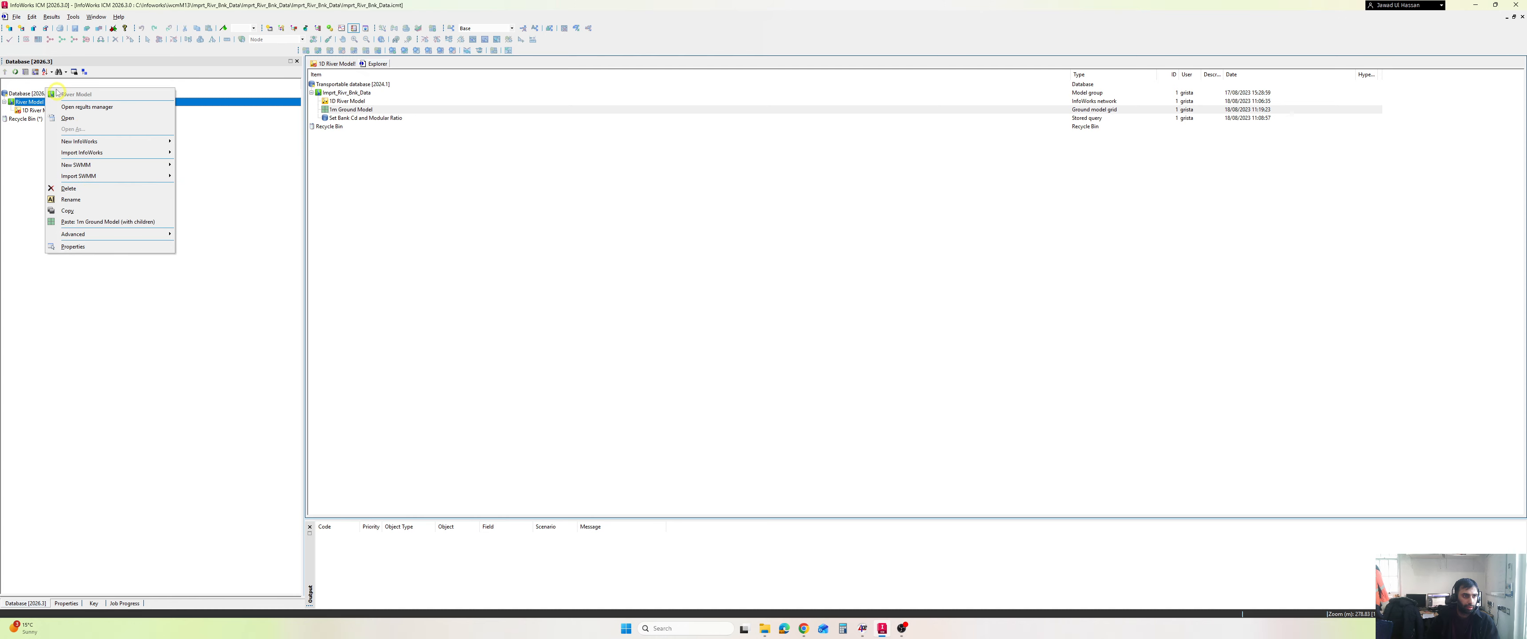
click(32, 93)
right_click(33, 93)
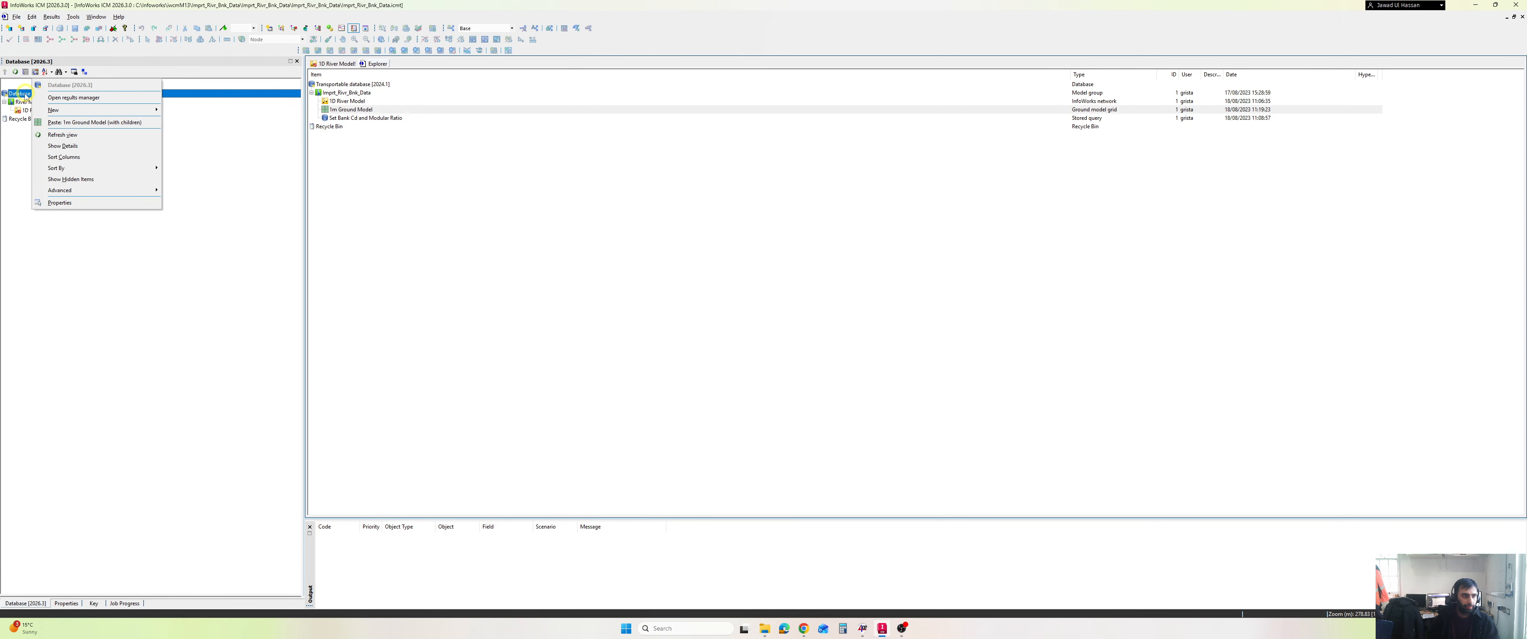
click(77, 122)
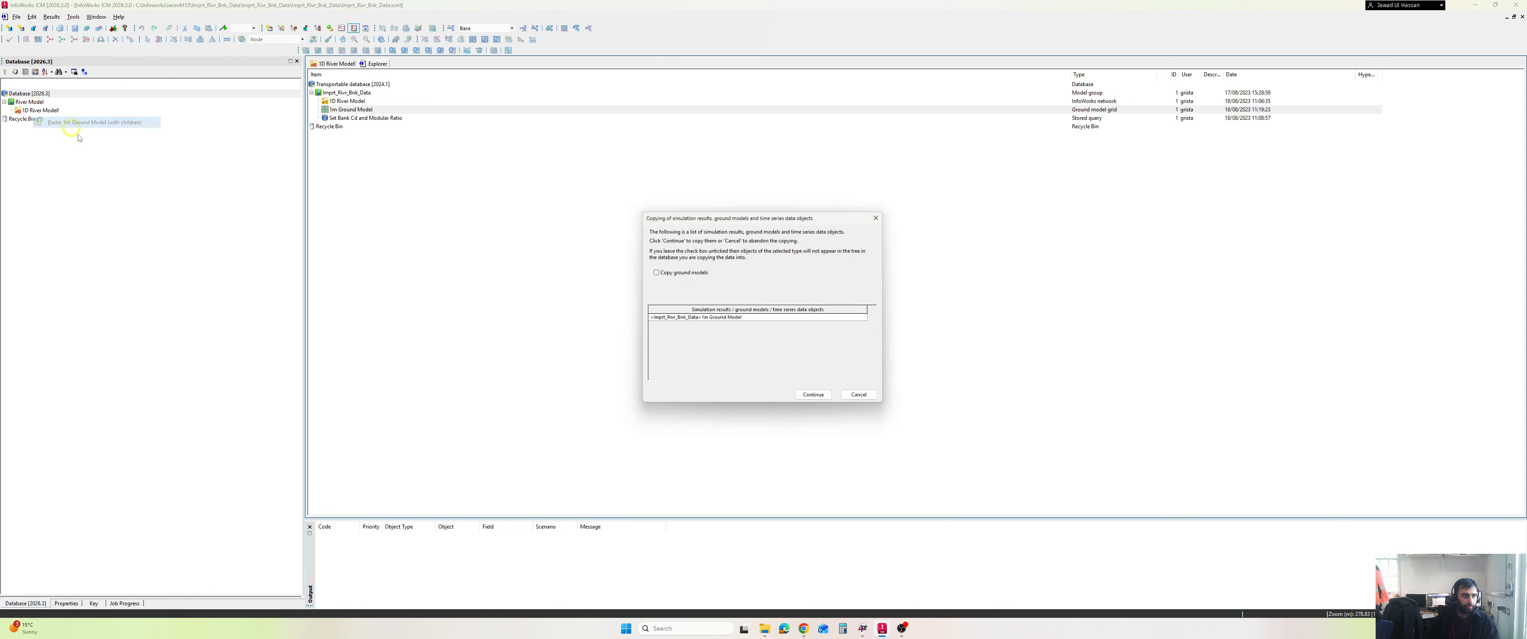
click(818, 399)
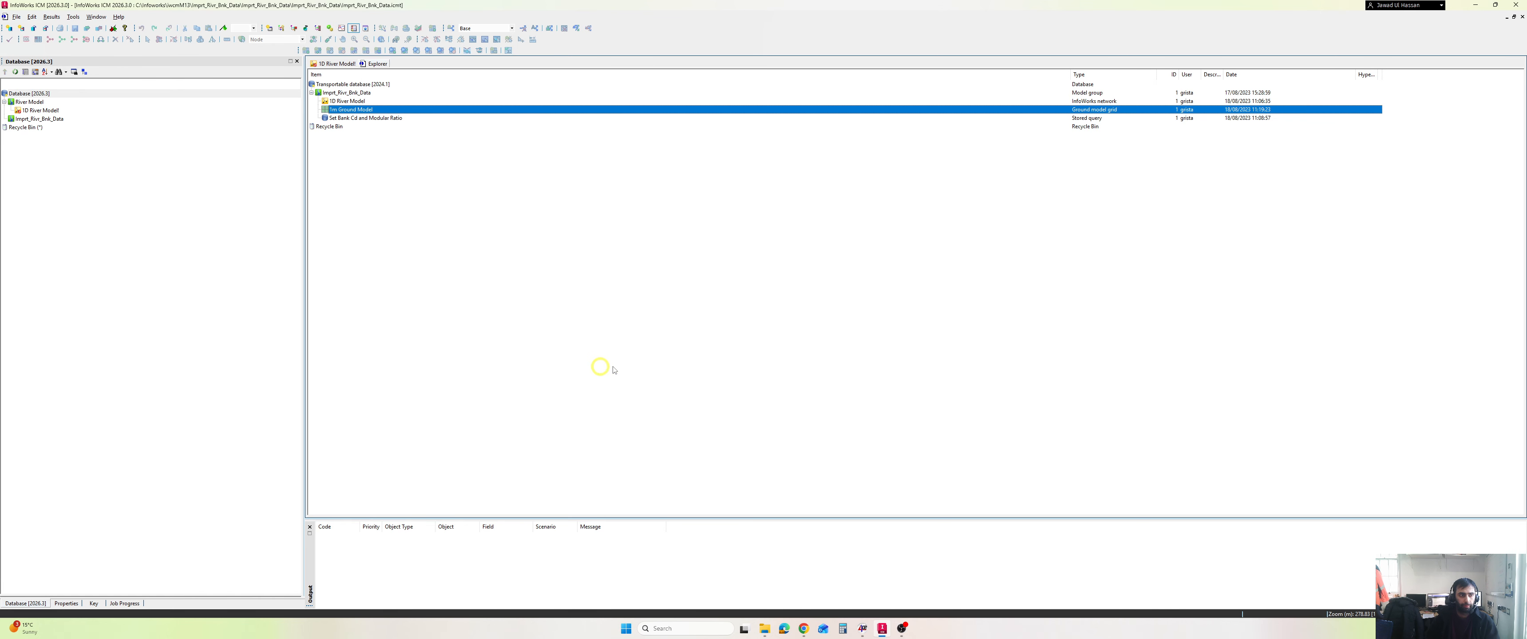
Check the pasted Imprt_Rivr_Bnk_Data model group and delete it from the main database
click(56, 119)
double_click(11, 119)
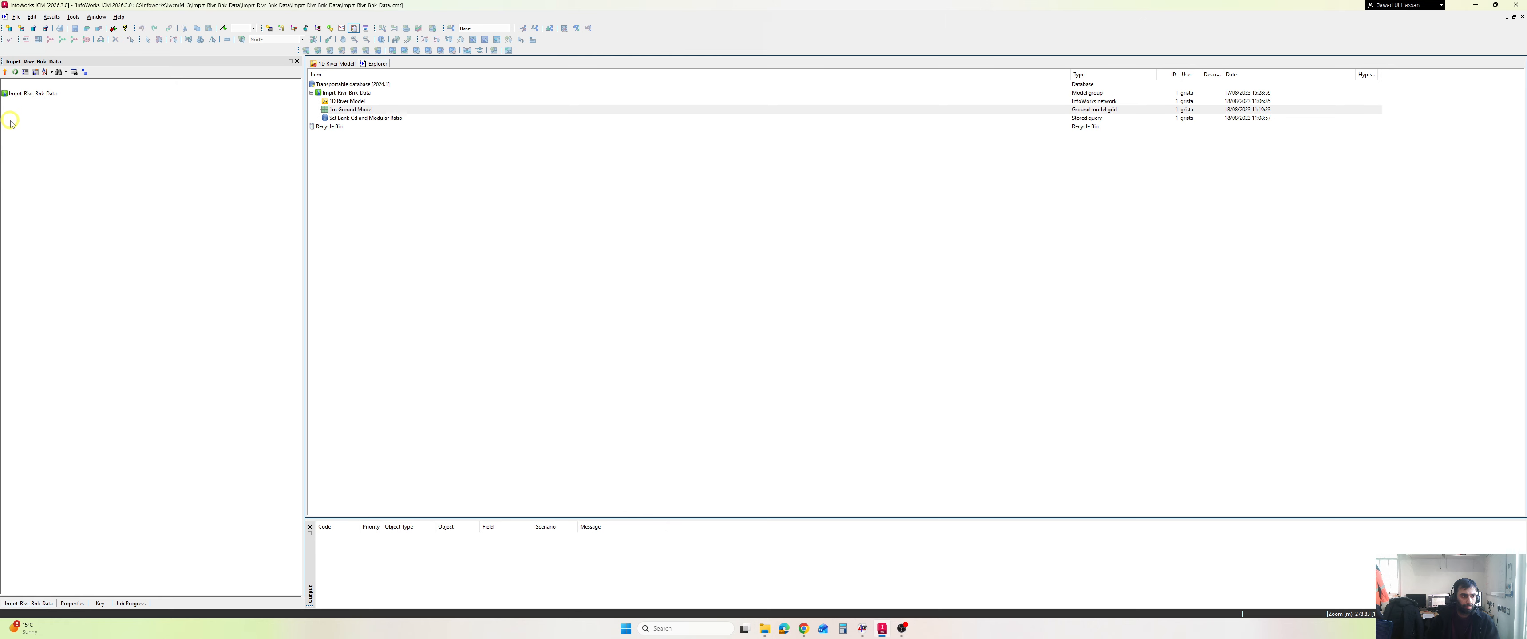
click(5, 72)
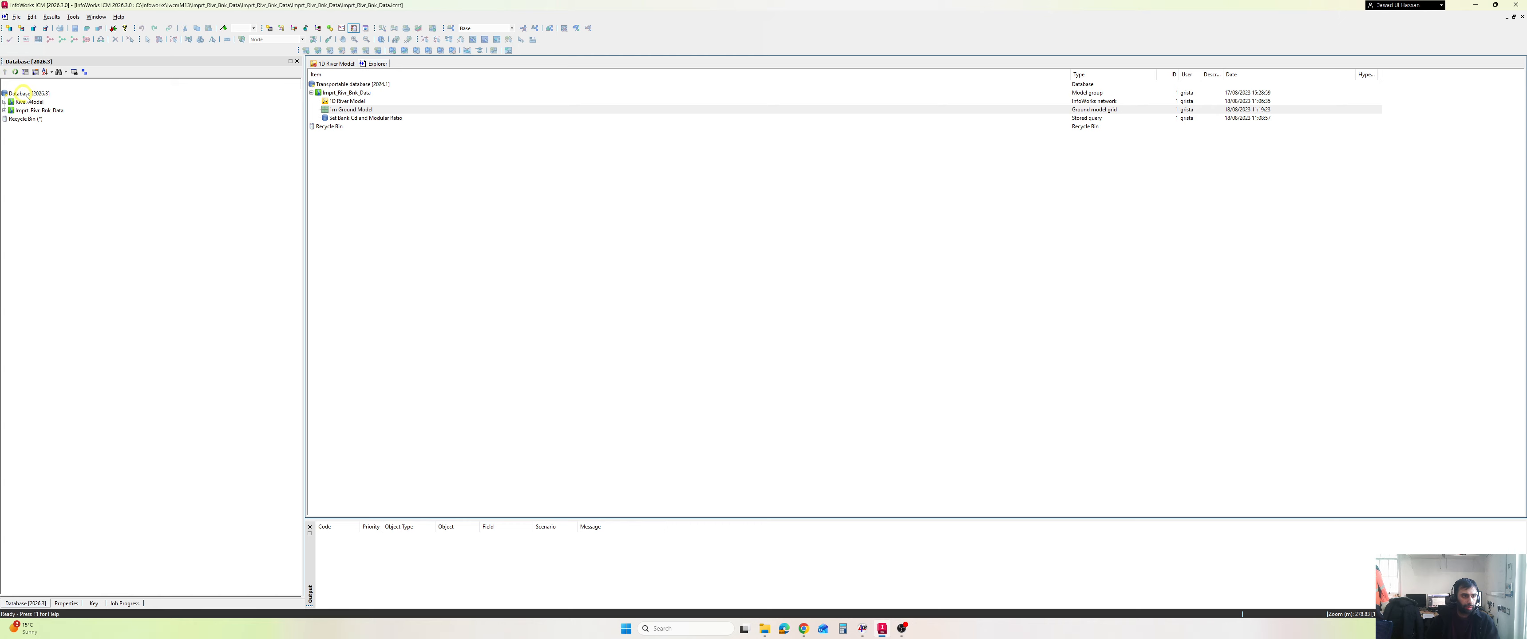
click(34, 110)
right_click(39, 111)
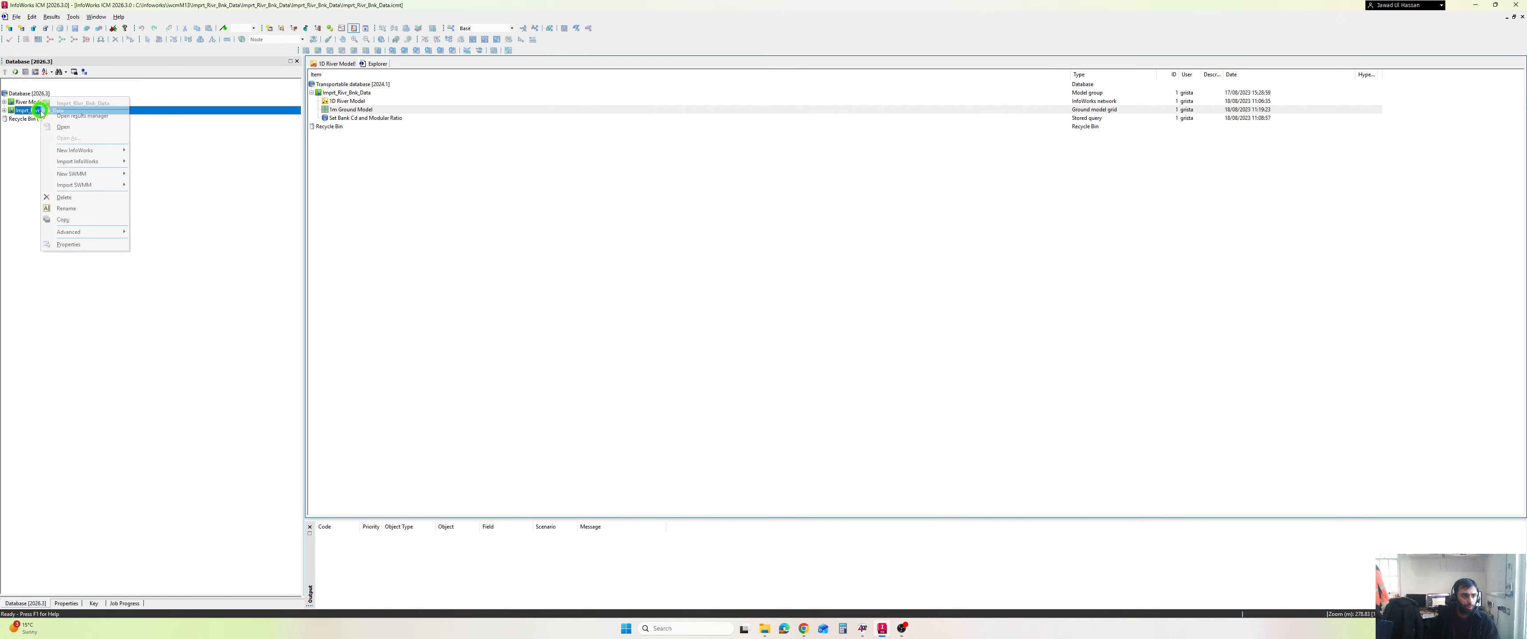
click(64, 197)
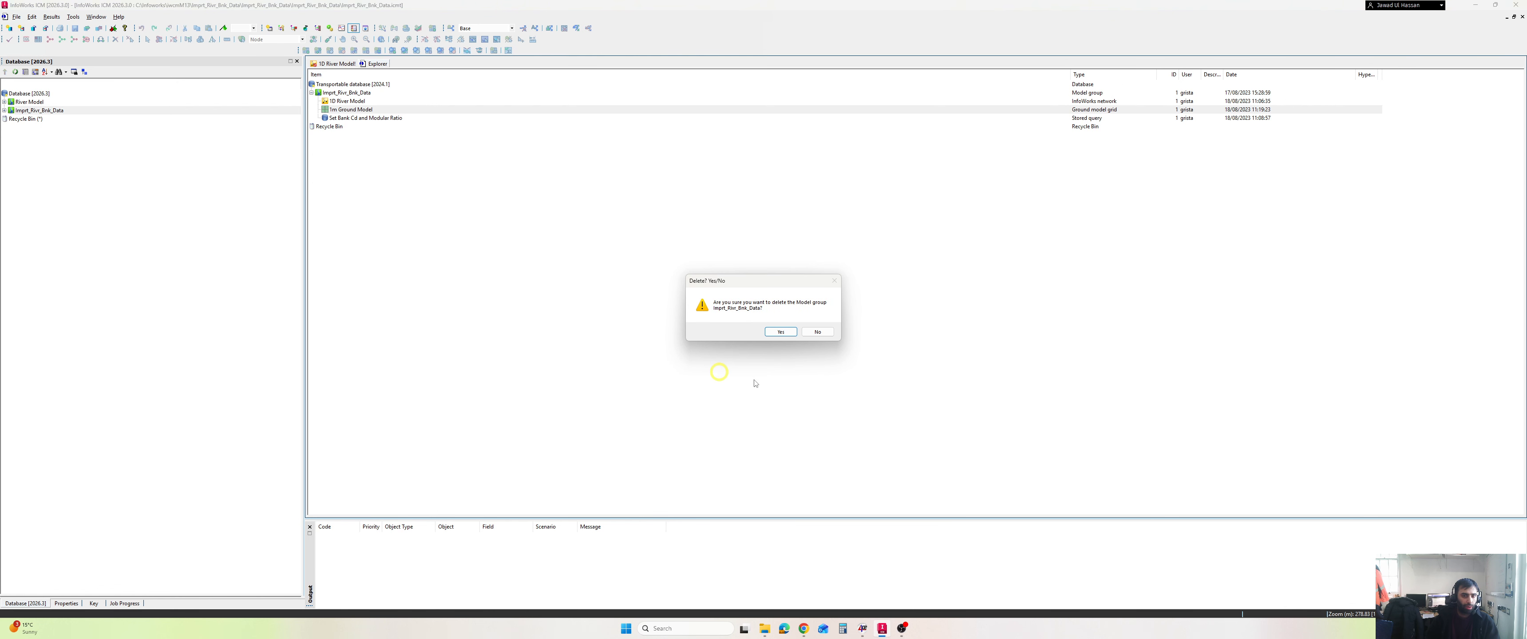
click(781, 332)
Copy the 1m Ground Model from the transportable database into the River Model group, accepting the duplicate item
click(14, 112)
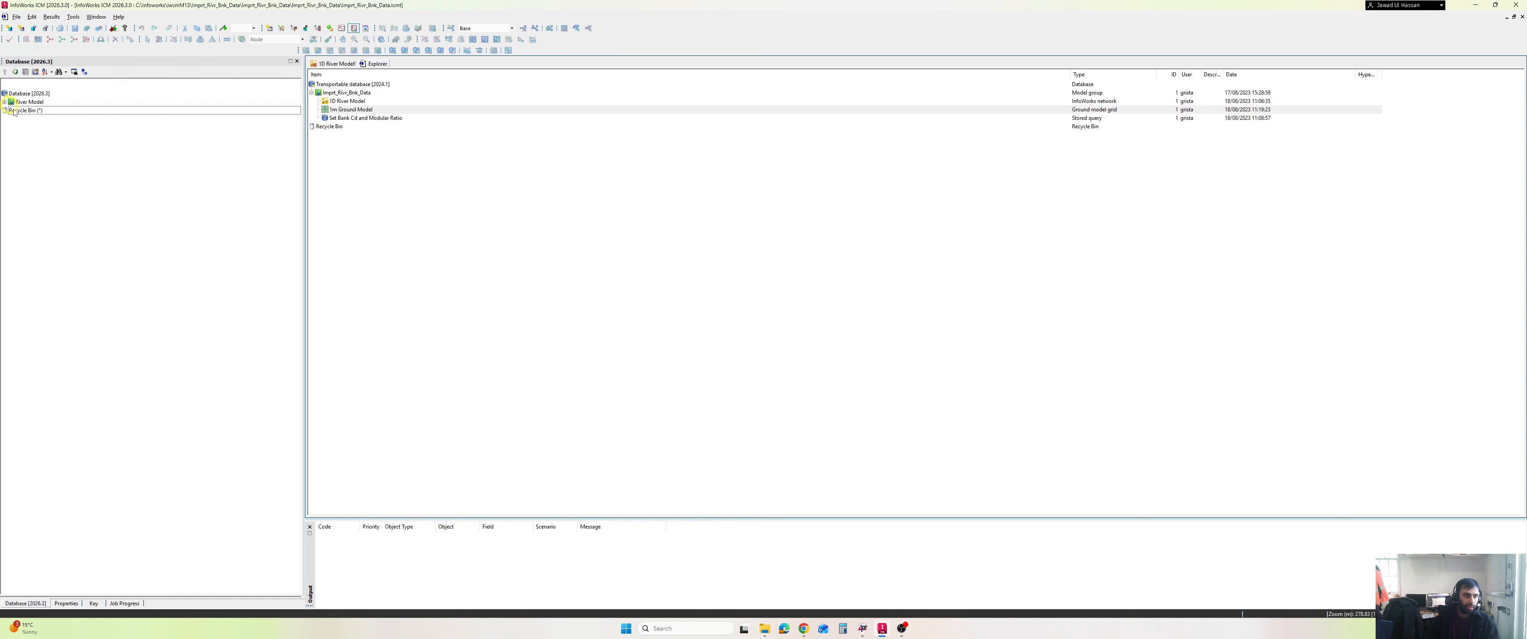
click(10, 102)
click(4, 102)
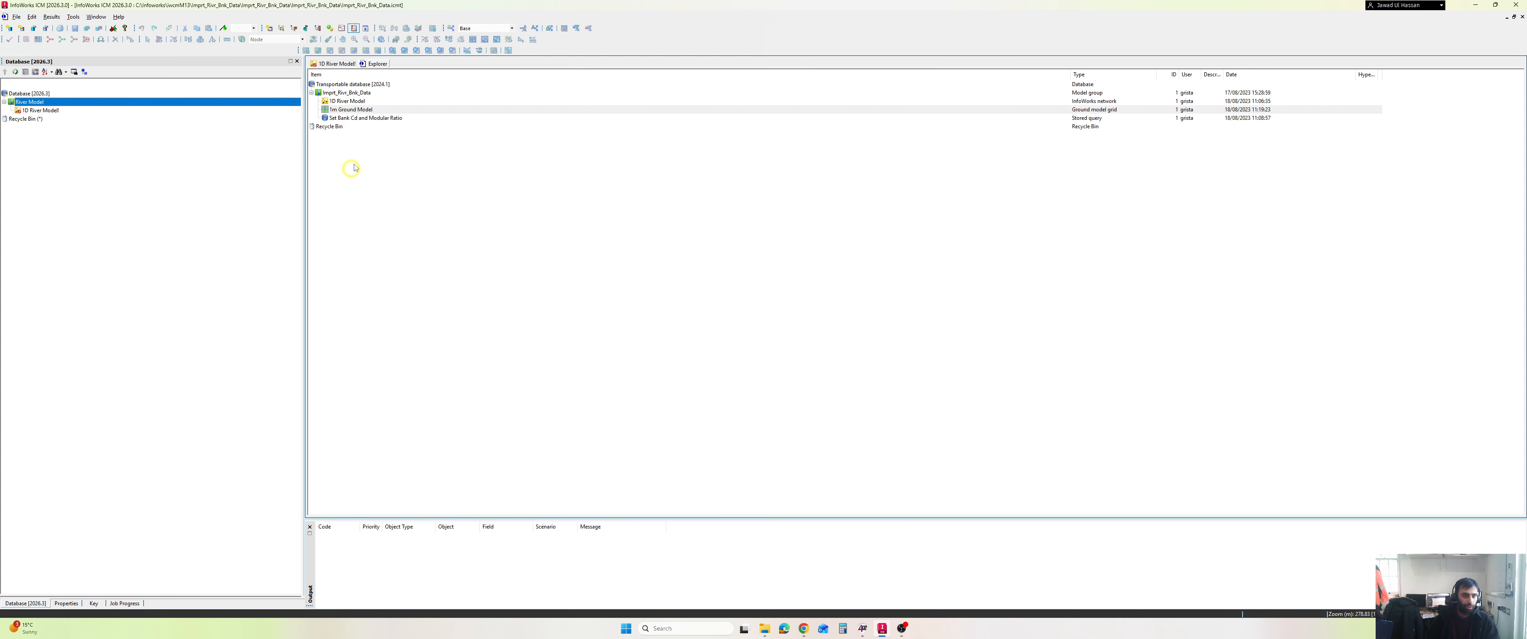
click(350, 102)
drag(350, 109, 35, 110)
right_click(351, 106)
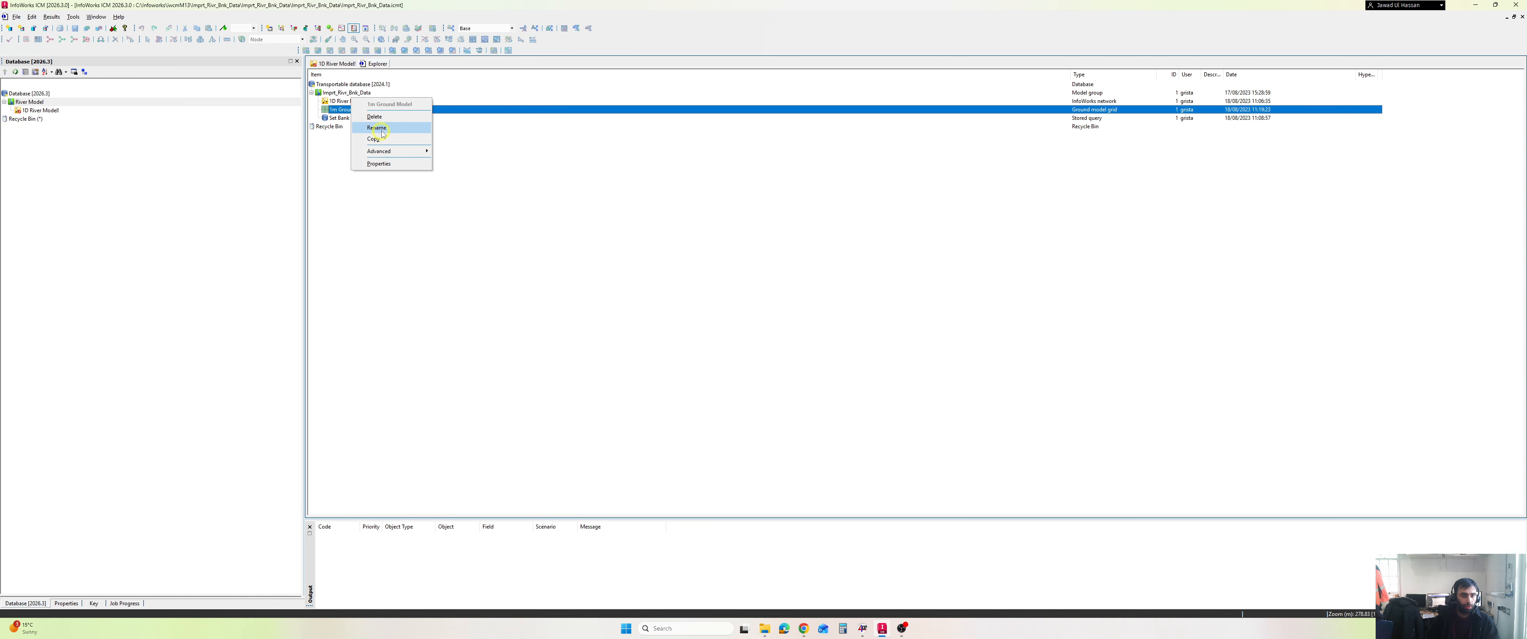
click(383, 140)
click(27, 102)
right_click(27, 102)
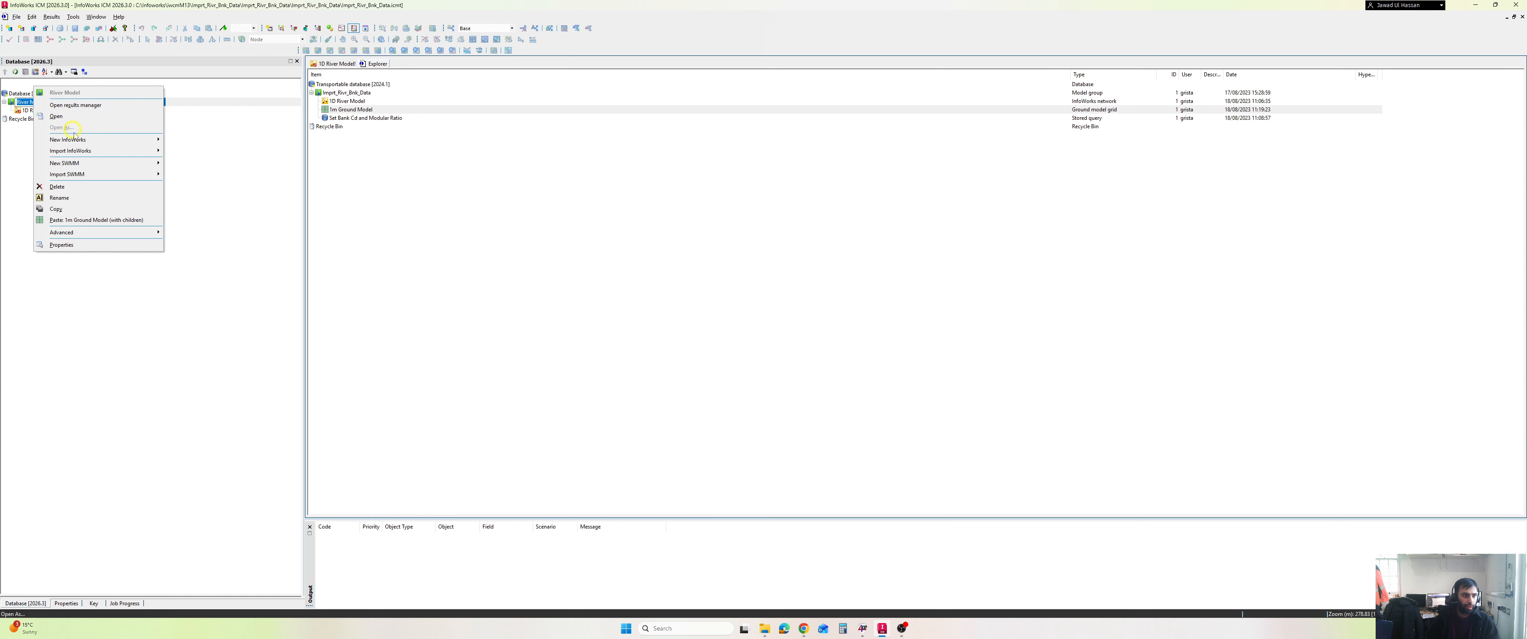
click(95, 220)
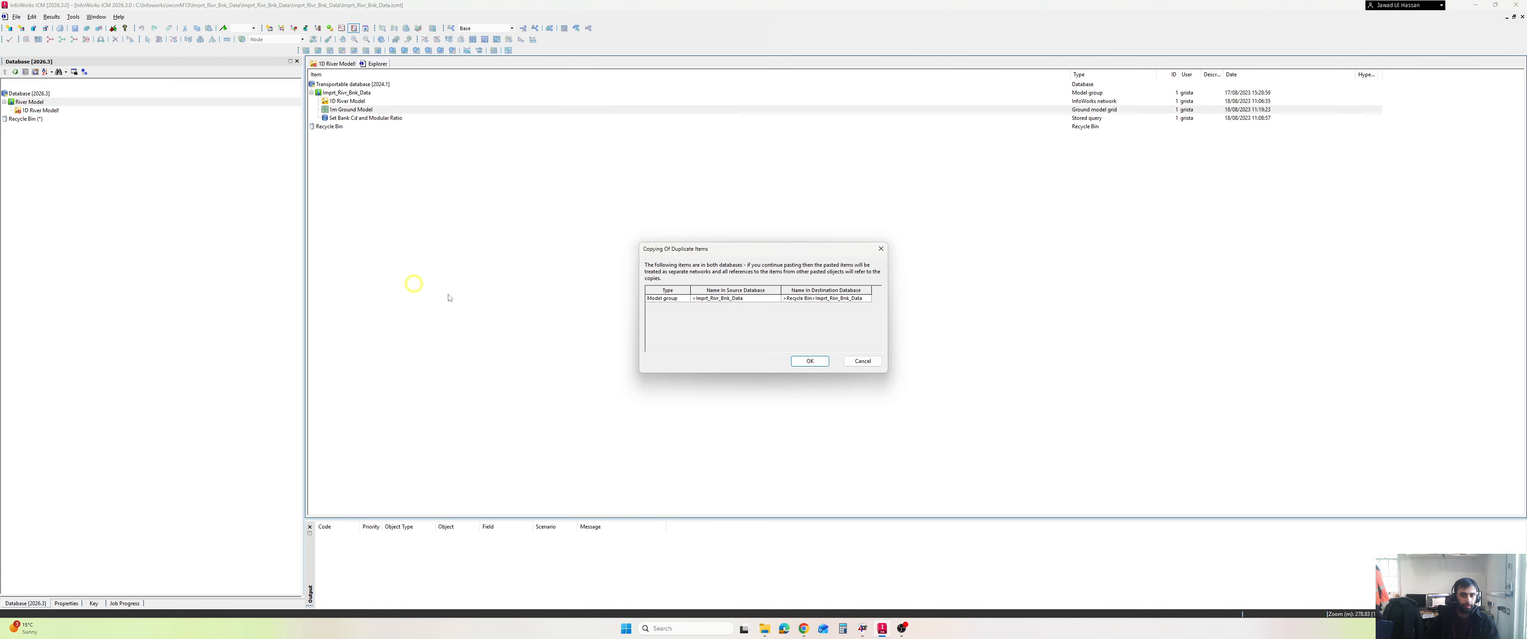
click(821, 363)
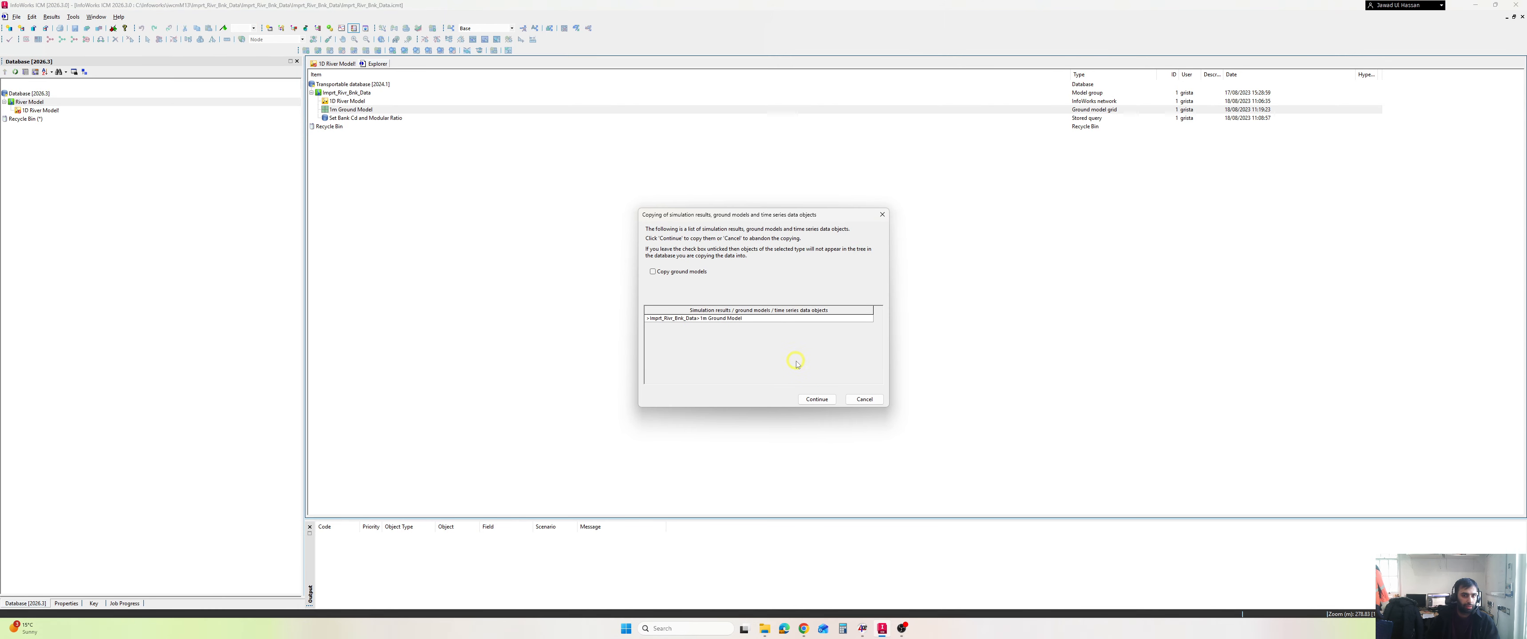
click(816, 400)
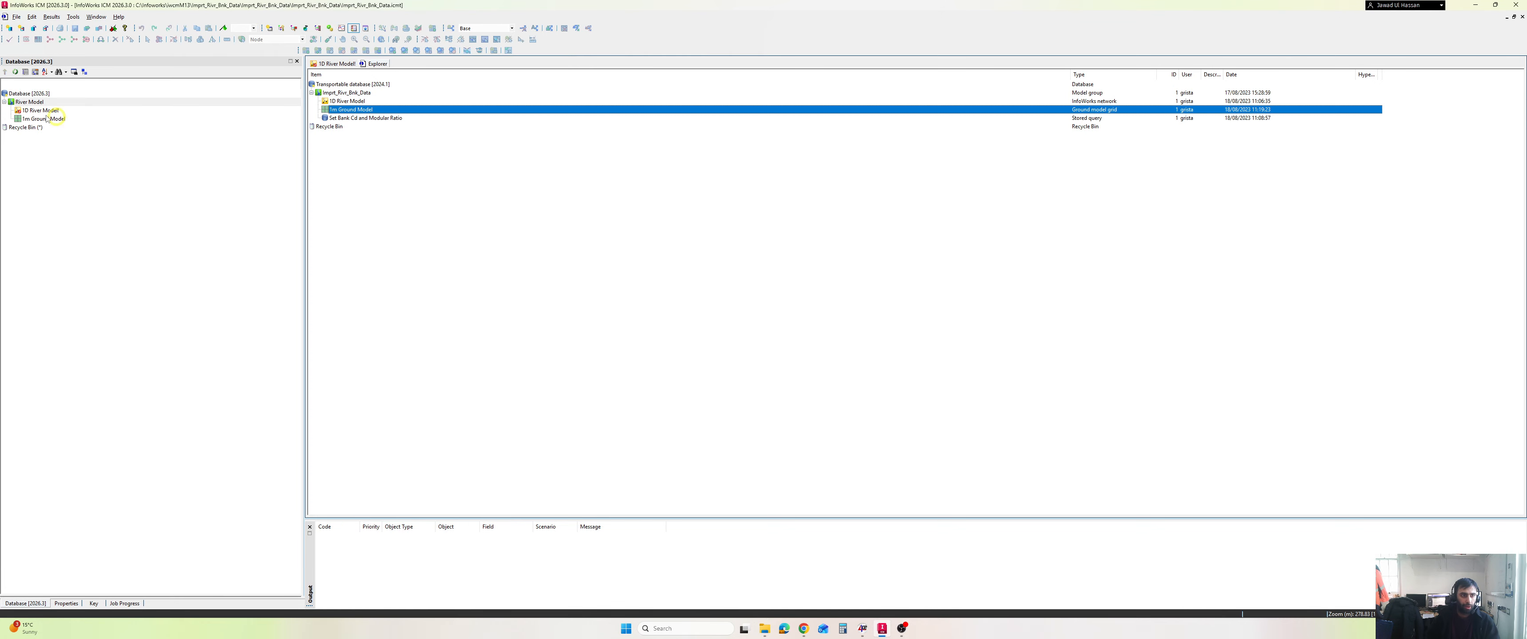
Close the transportable database explorer and load the 1m Ground Model into the 1D River Model GeoPlan
right_click(372, 64)
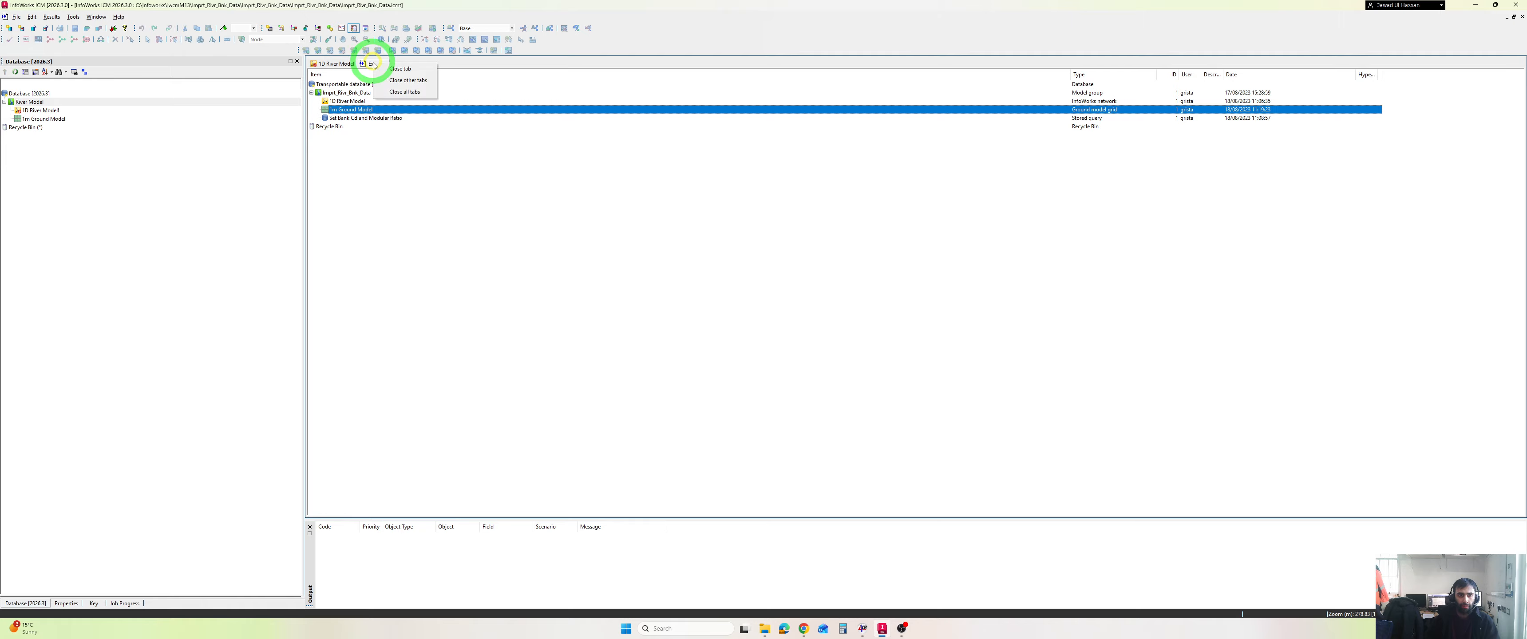
click(401, 69)
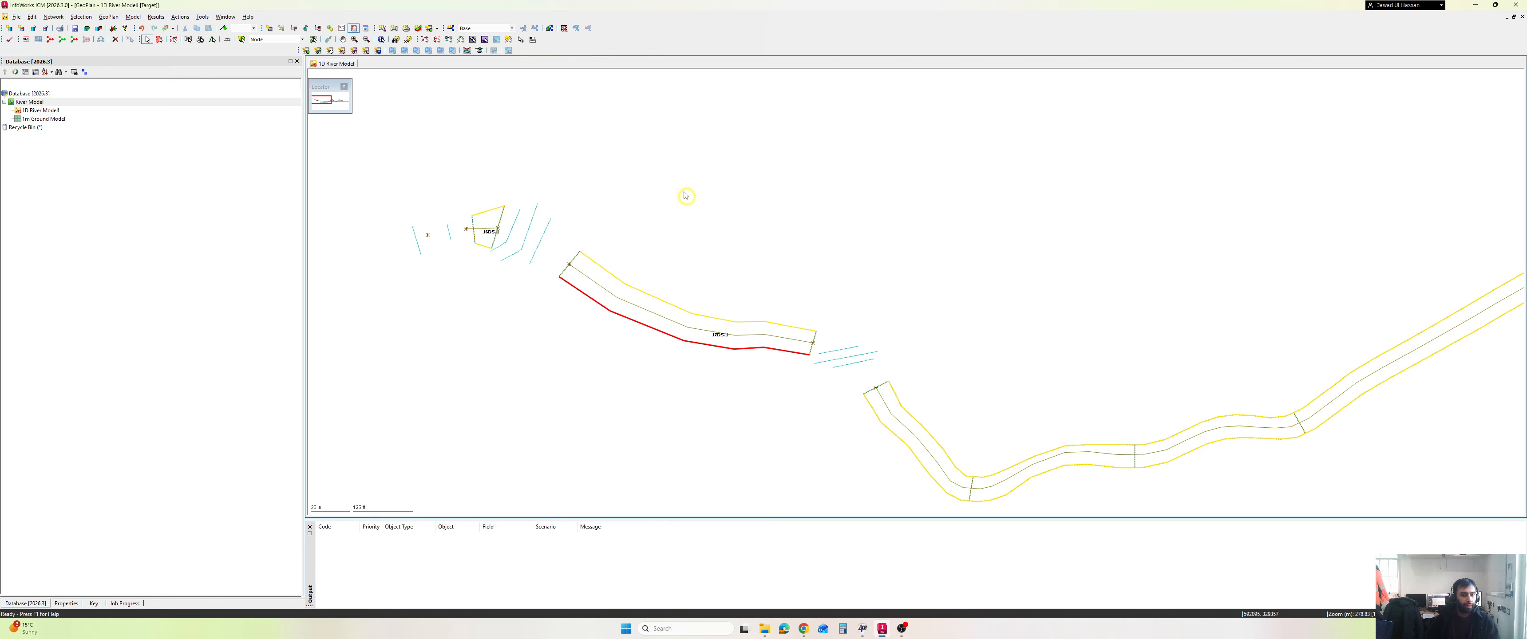
drag(43, 119, 433, 161)
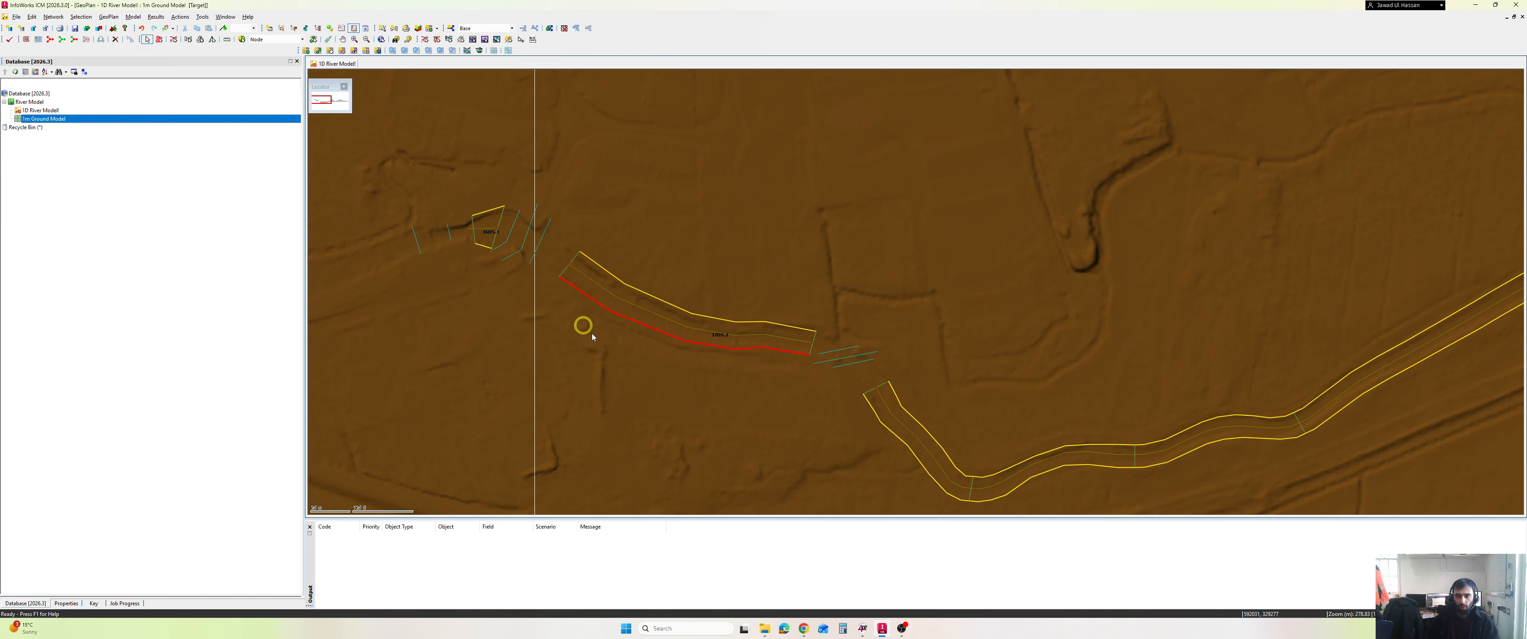
Open the bank data of the middle reach's right bank line to compare its levels with the ground model
scroll(667, 376, down, 5)
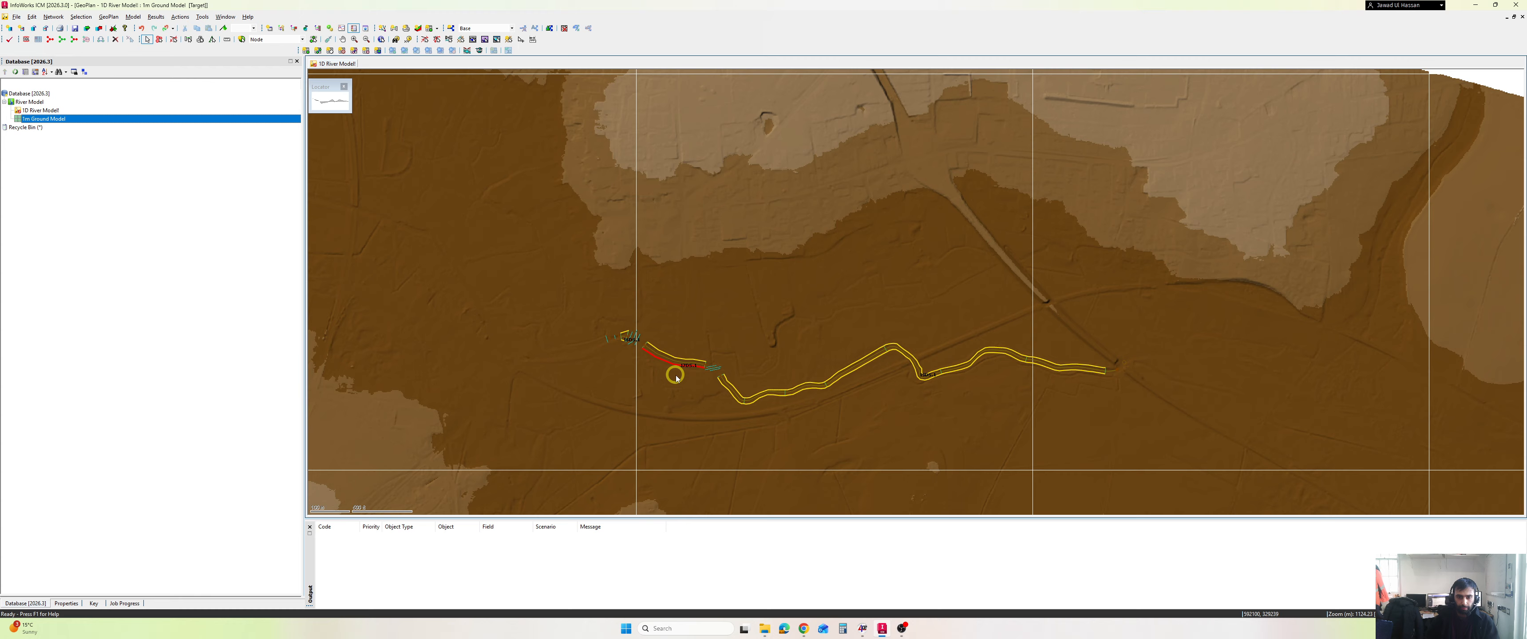
scroll(670, 370, up, 3)
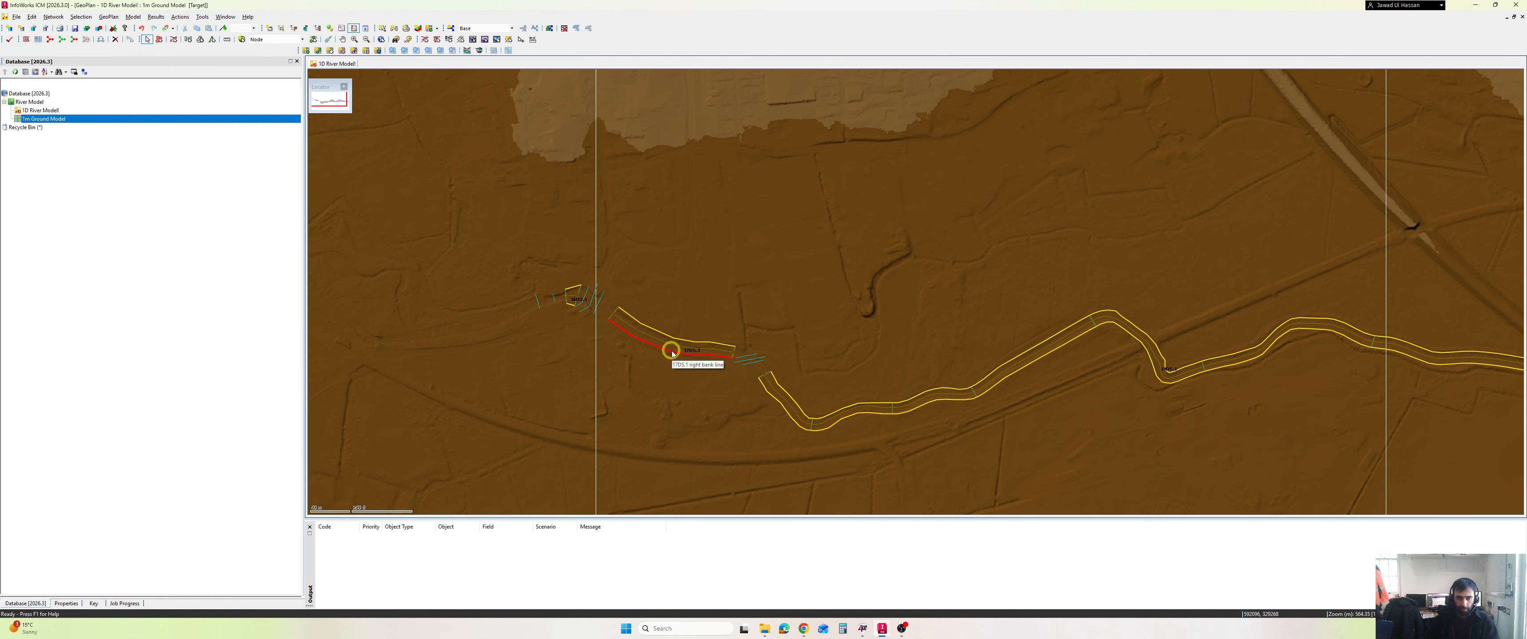
click(672, 353)
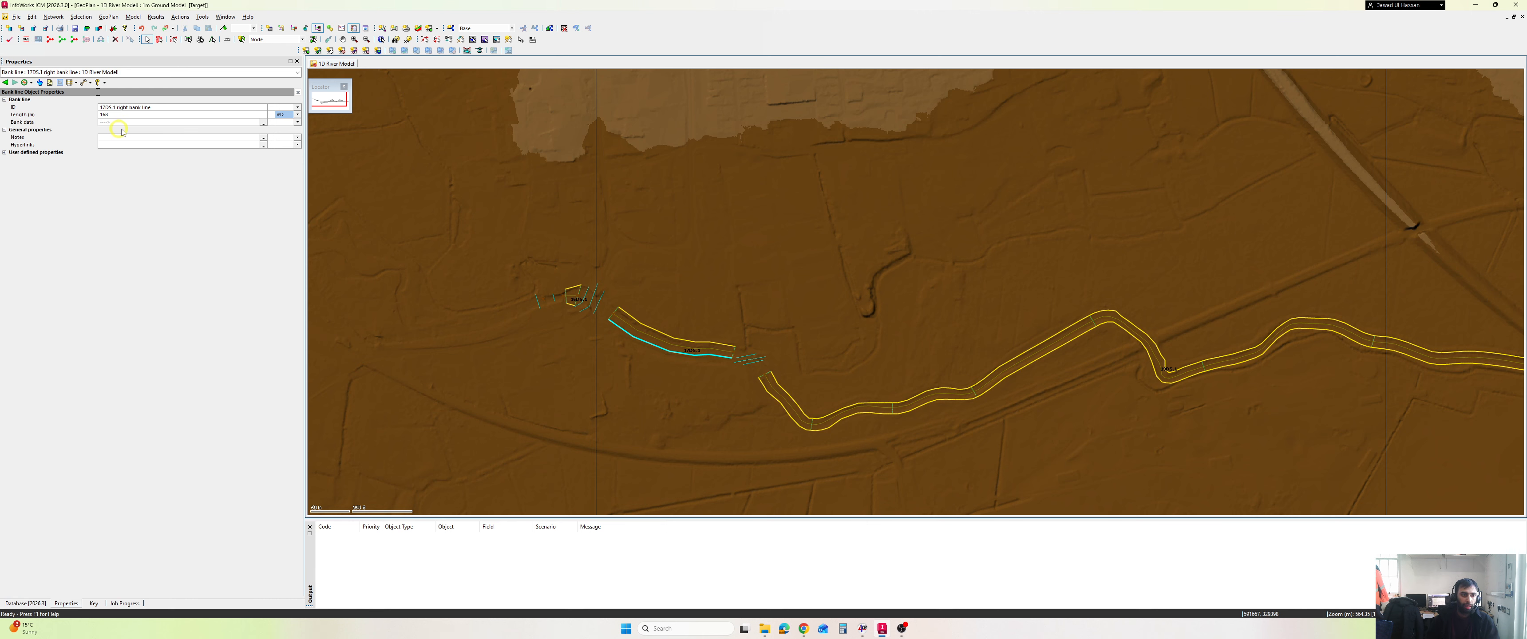
click(263, 123)
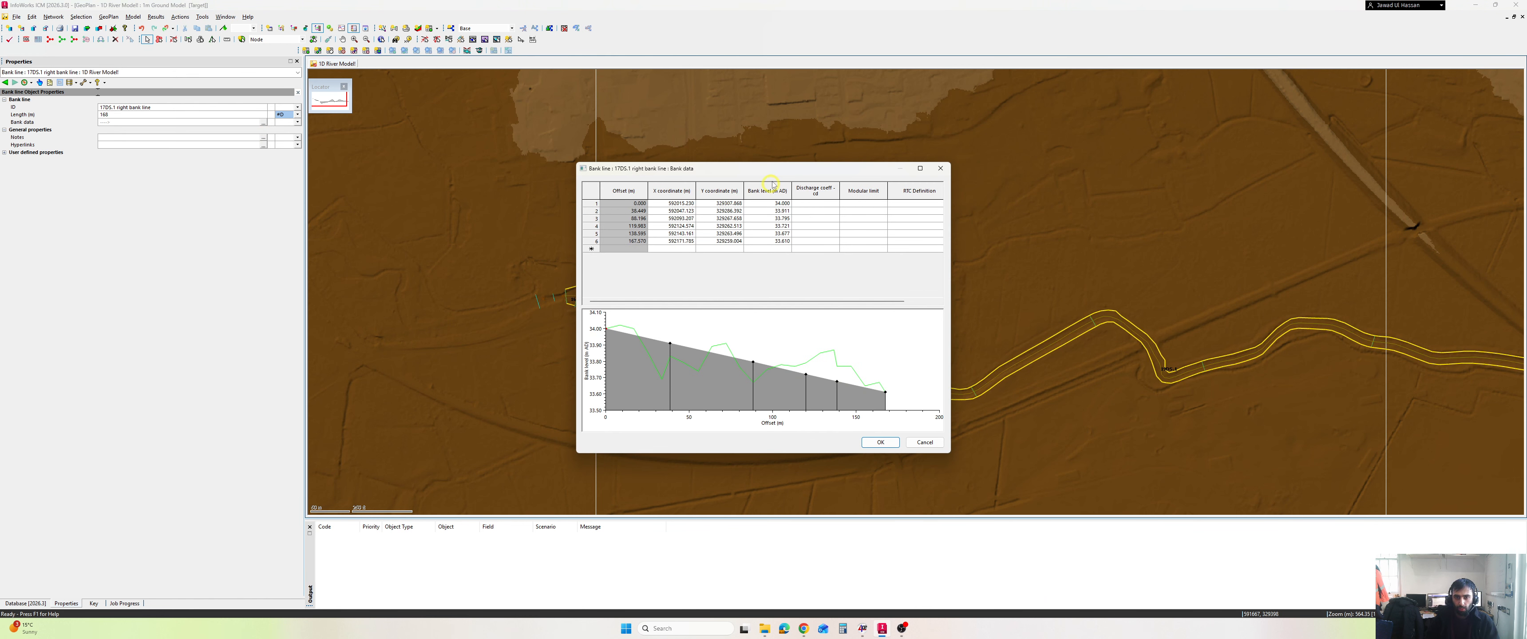
drag(773, 184, 1096, 144)
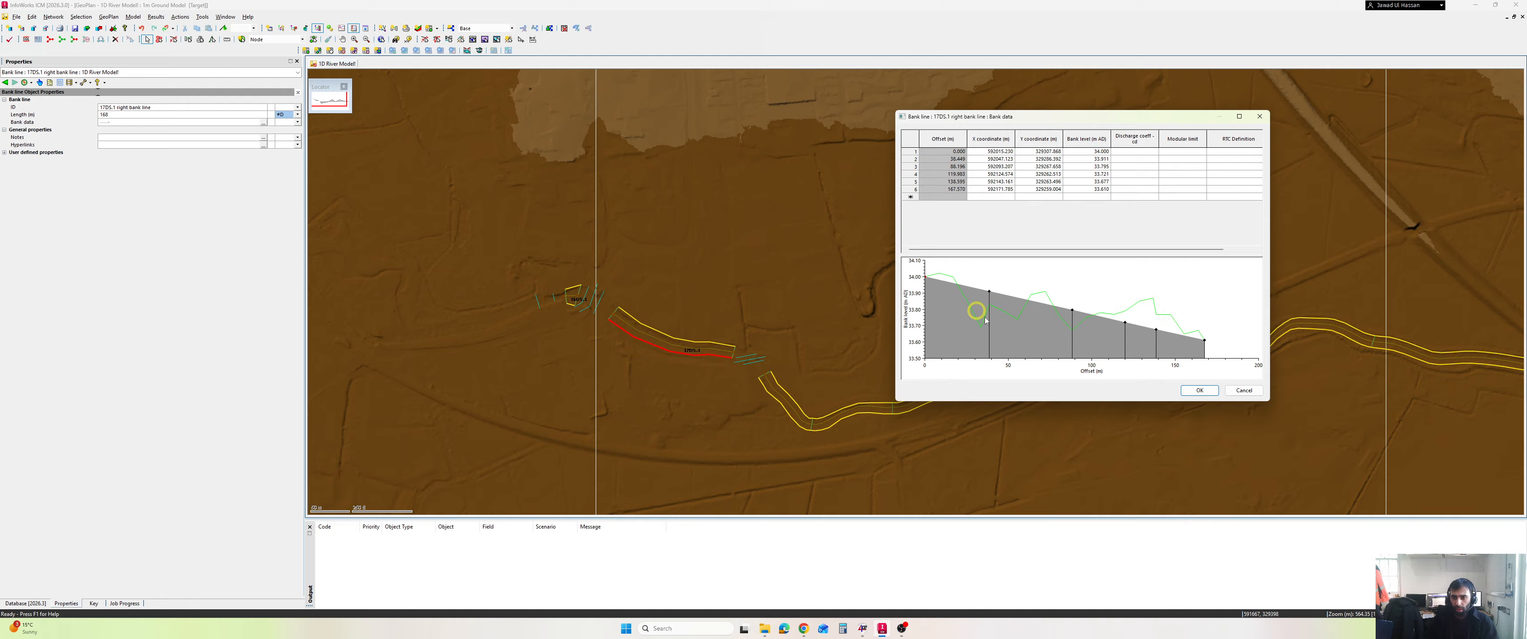
Review the axes, traces and general graph properties of the bank level profile, leaving them unchanged
right_click(1107, 285)
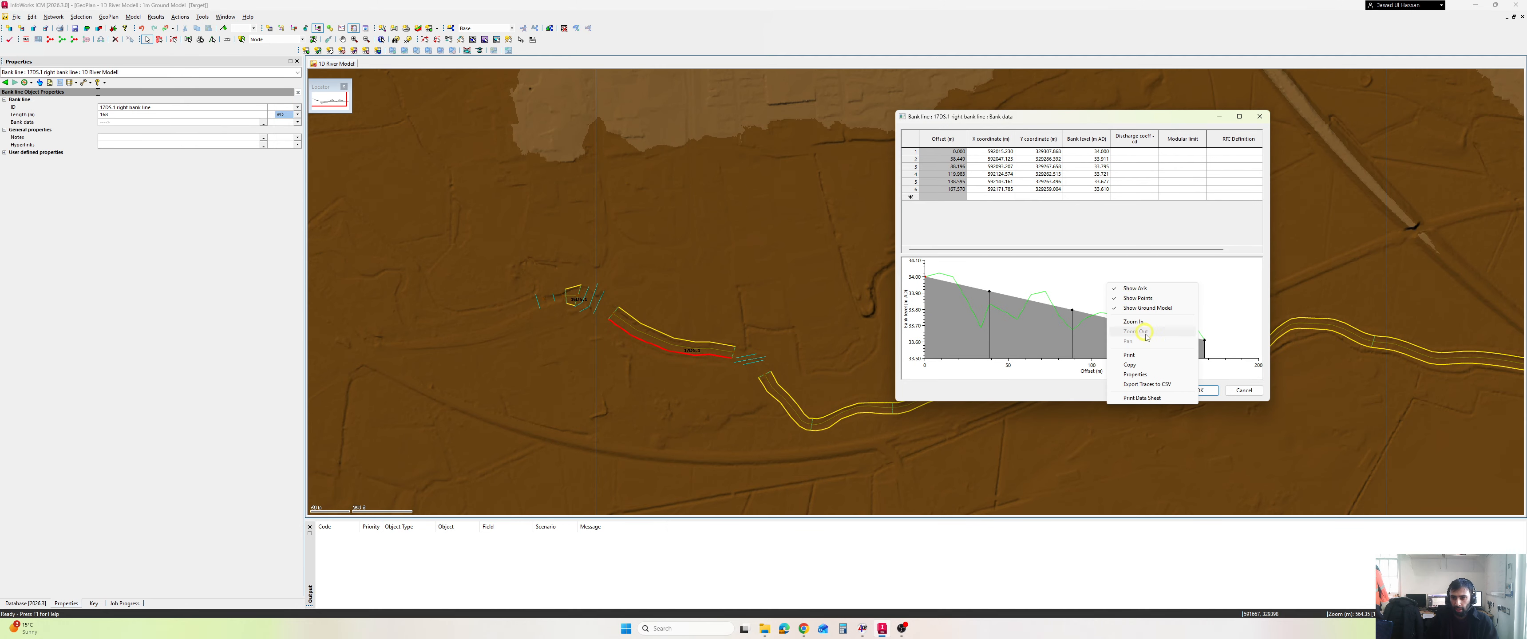
click(1150, 374)
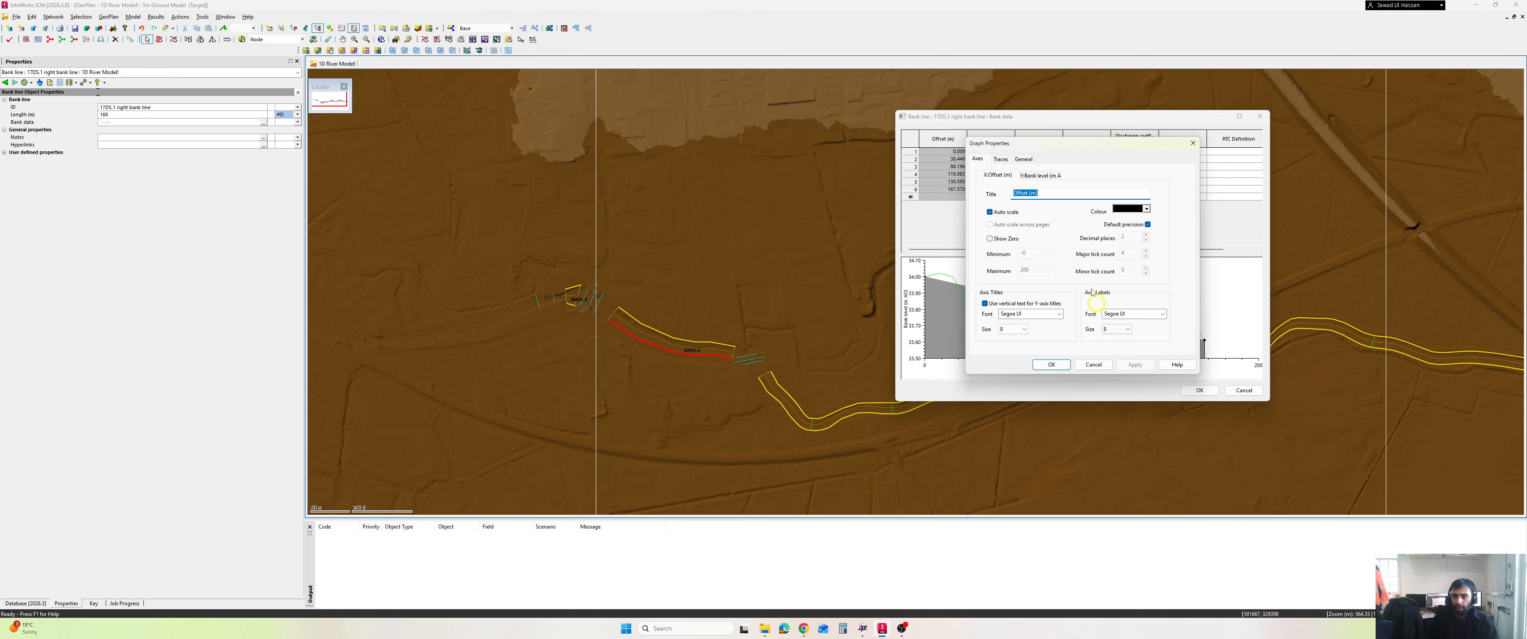
click(1001, 159)
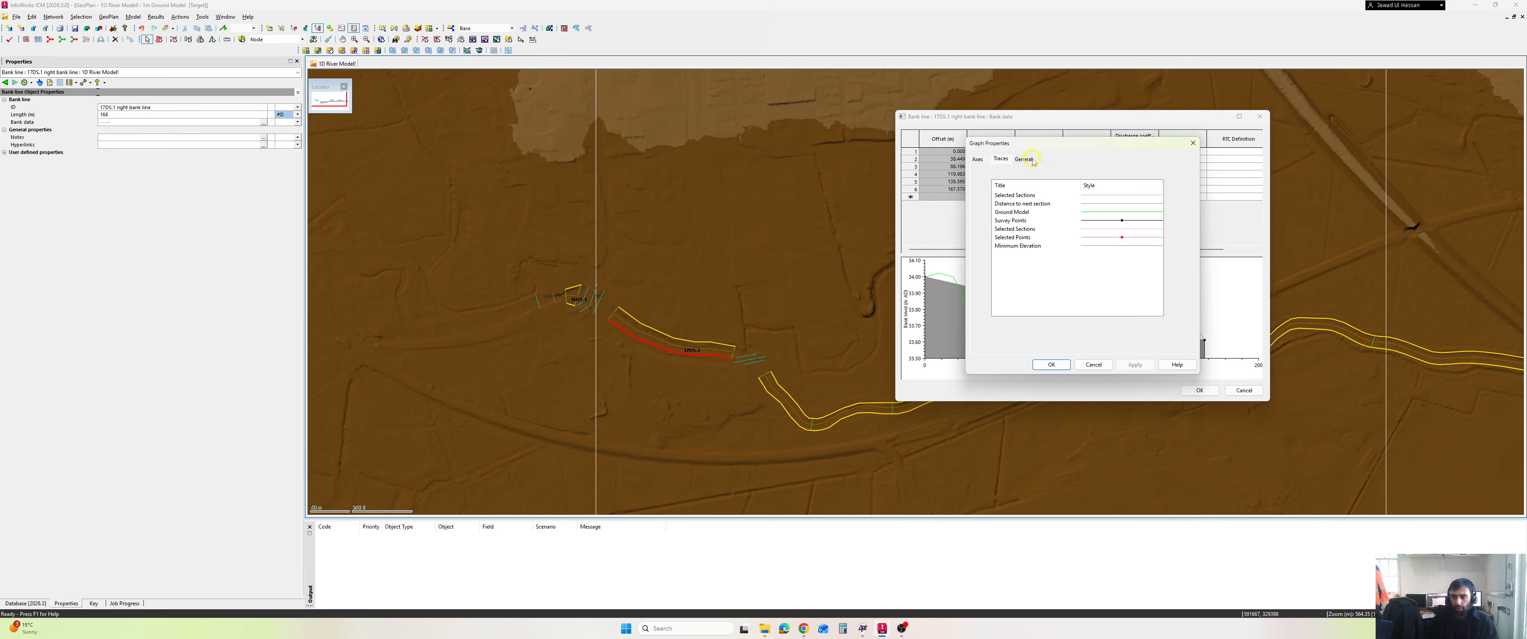
click(979, 159)
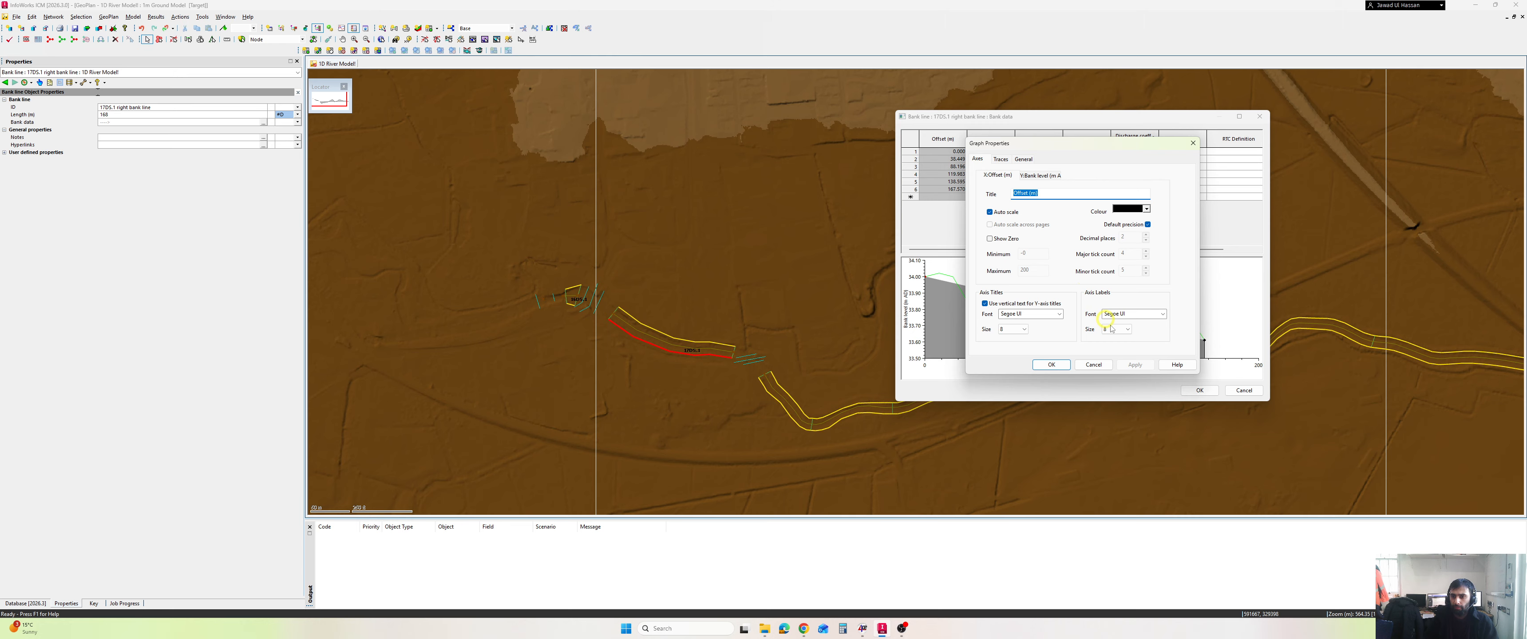
click(1001, 158)
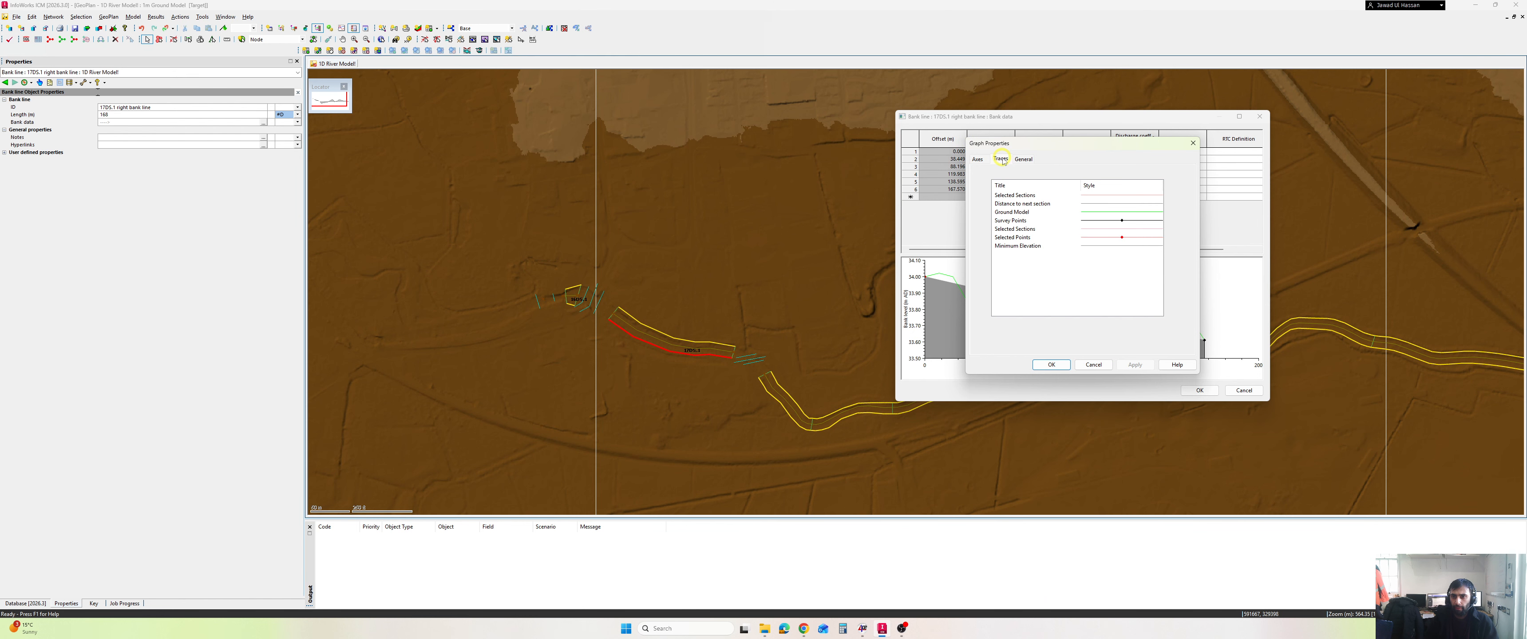
click(1023, 158)
click(986, 159)
click(1001, 159)
click(1015, 212)
click(979, 159)
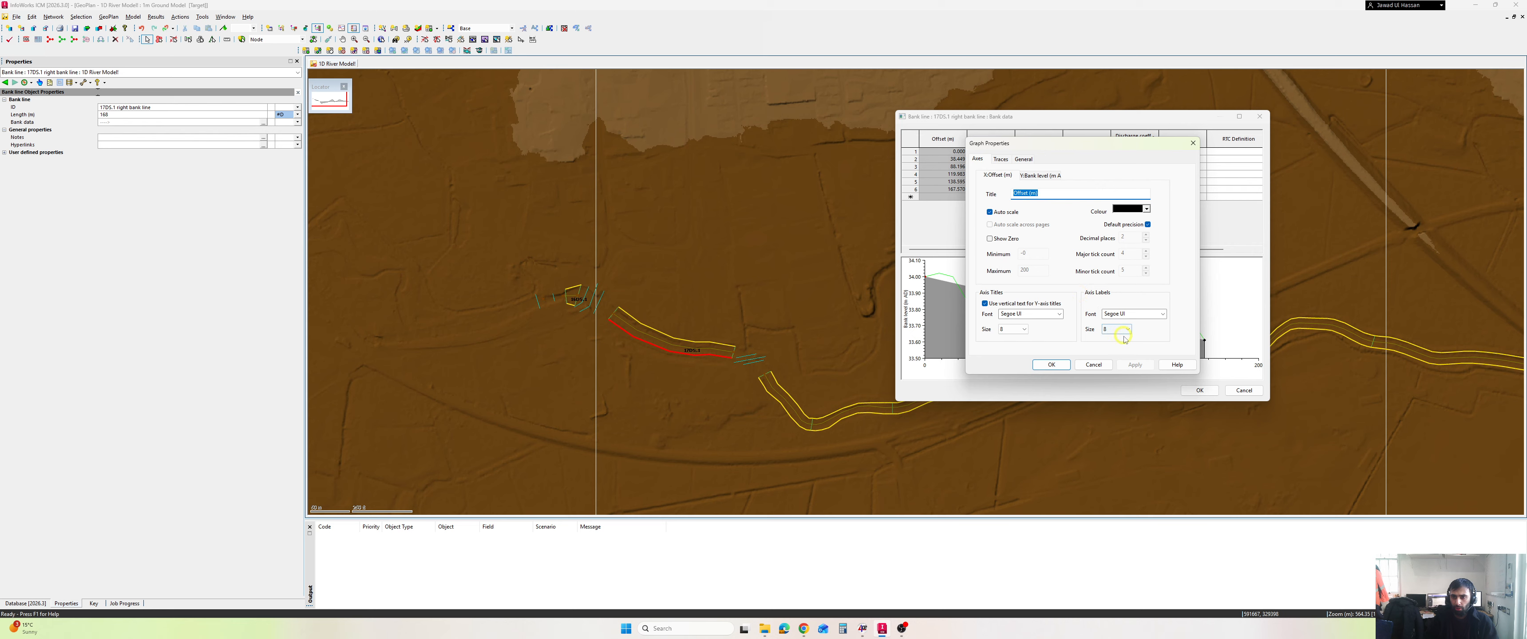
click(1085, 363)
Hide and show the ground model trace in the bank level profile, close the bank data and deselect the bank line
right_click(1100, 300)
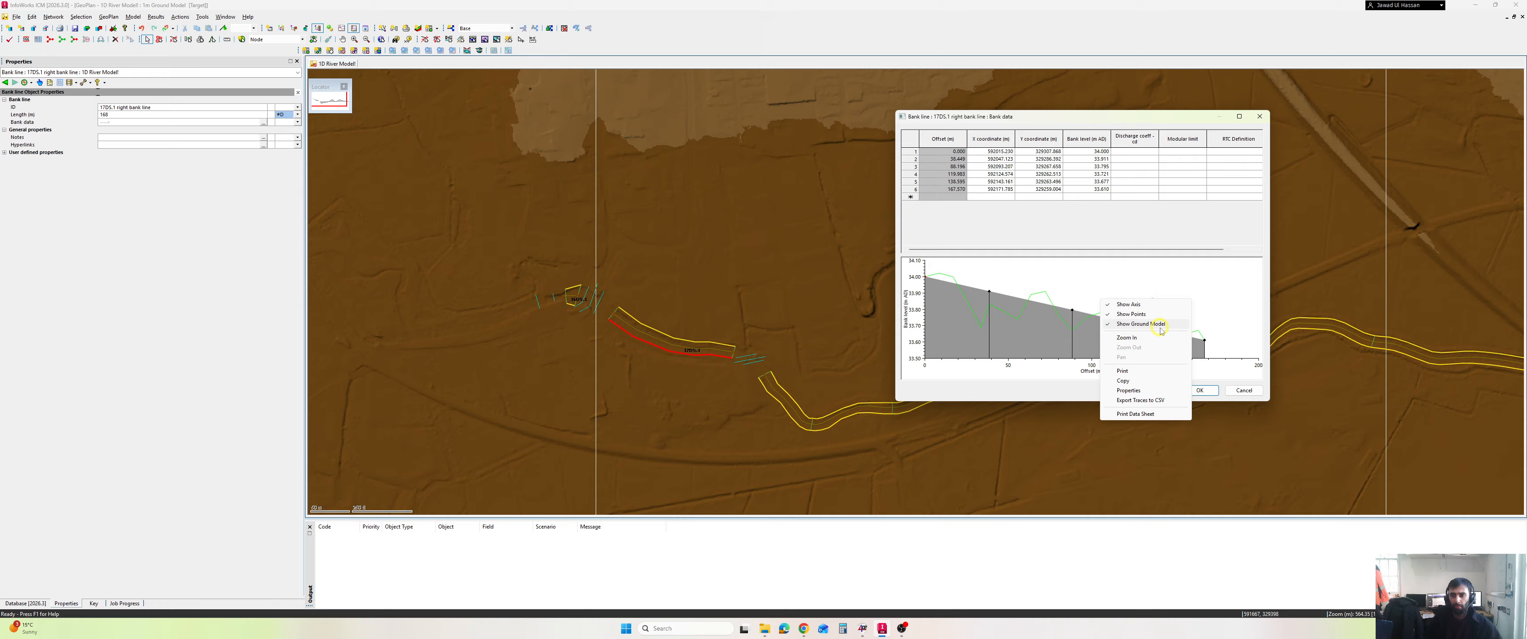
click(1119, 325)
right_click(1069, 285)
click(1089, 309)
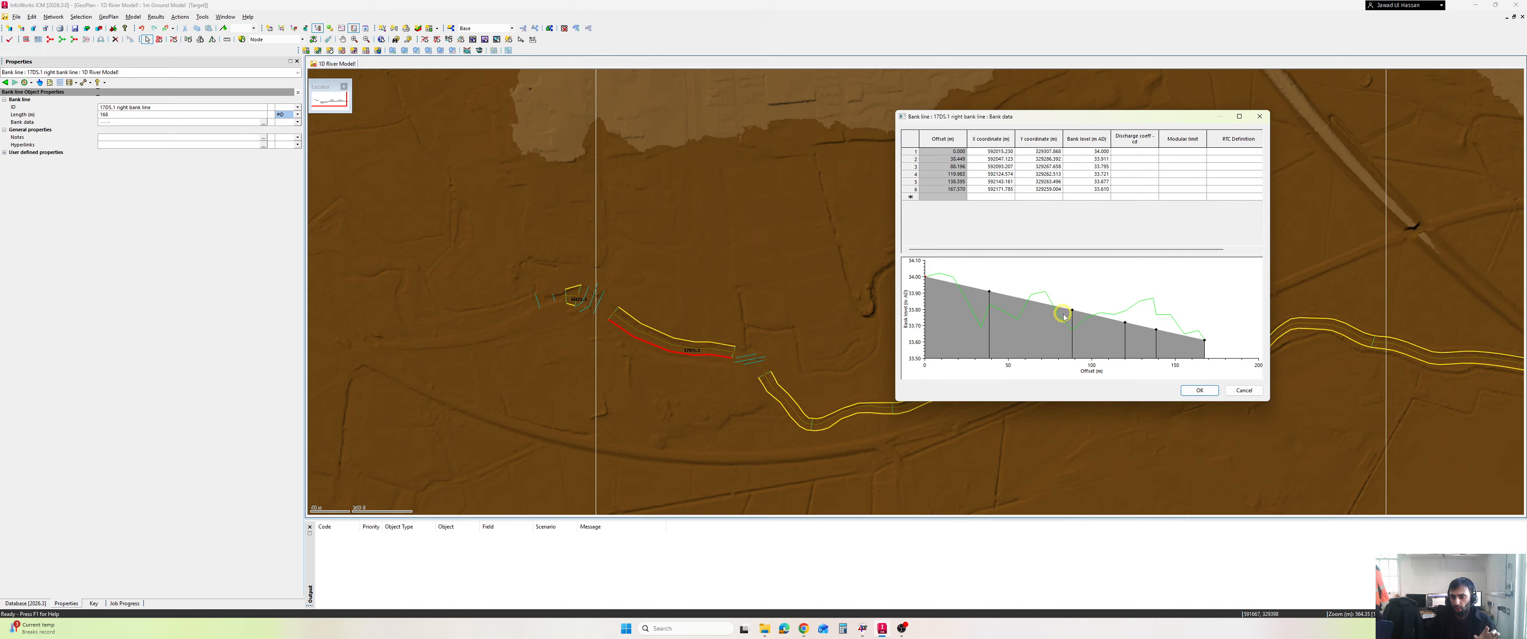
click(1204, 392)
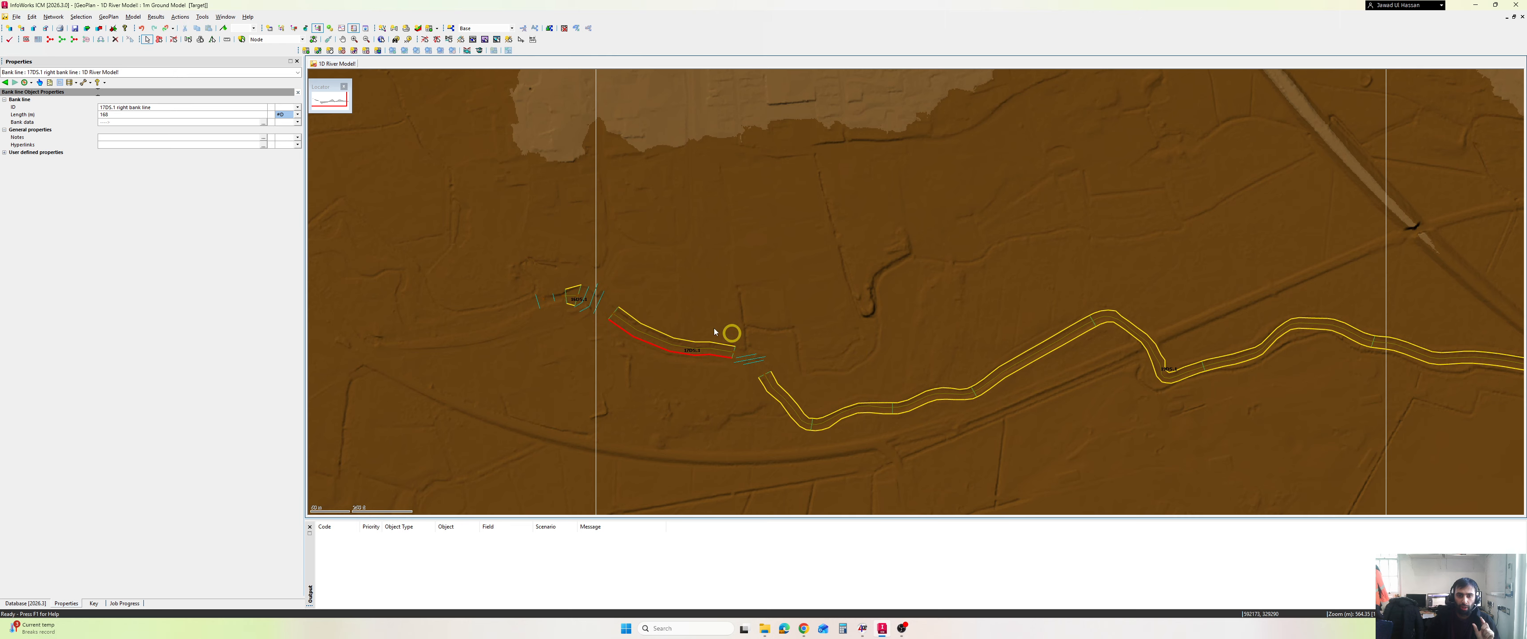
click(682, 314)
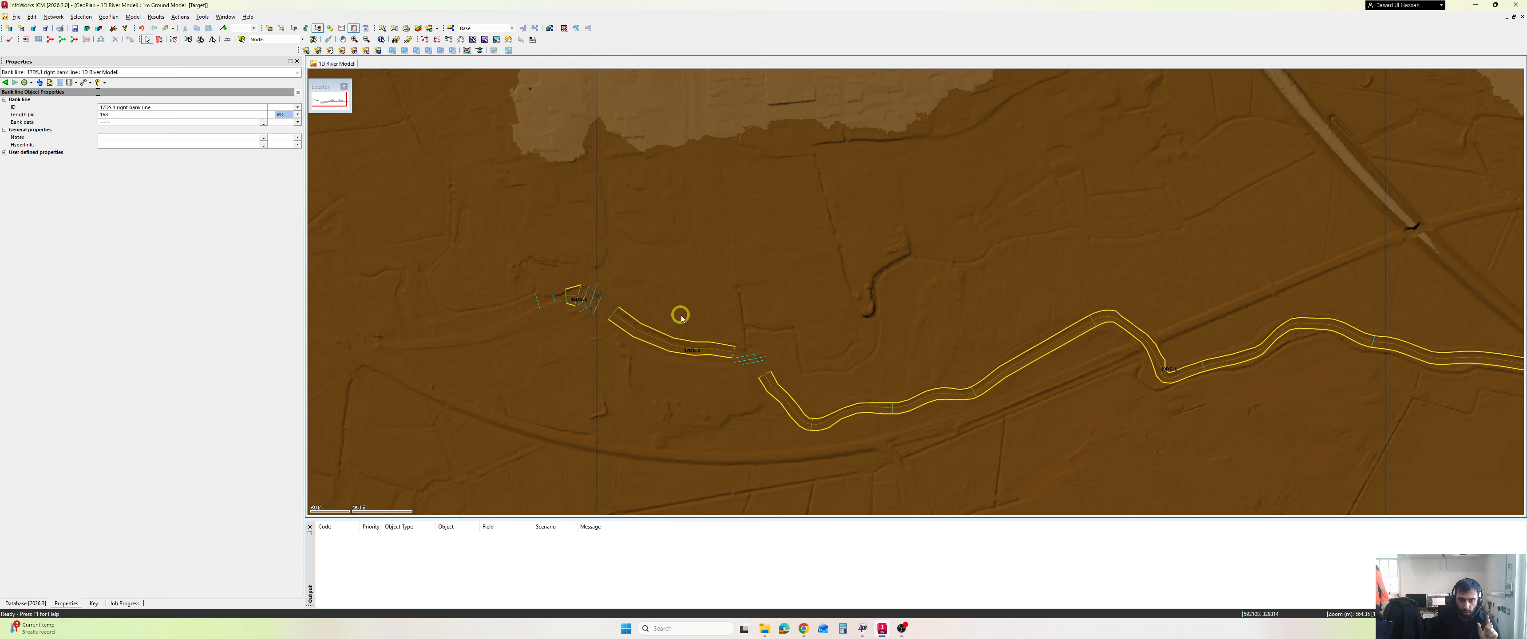
Update the middle reach's left and right bank lines from the 1m Ground Model, overwriting existing elevations, and close the update report
click(665, 336)
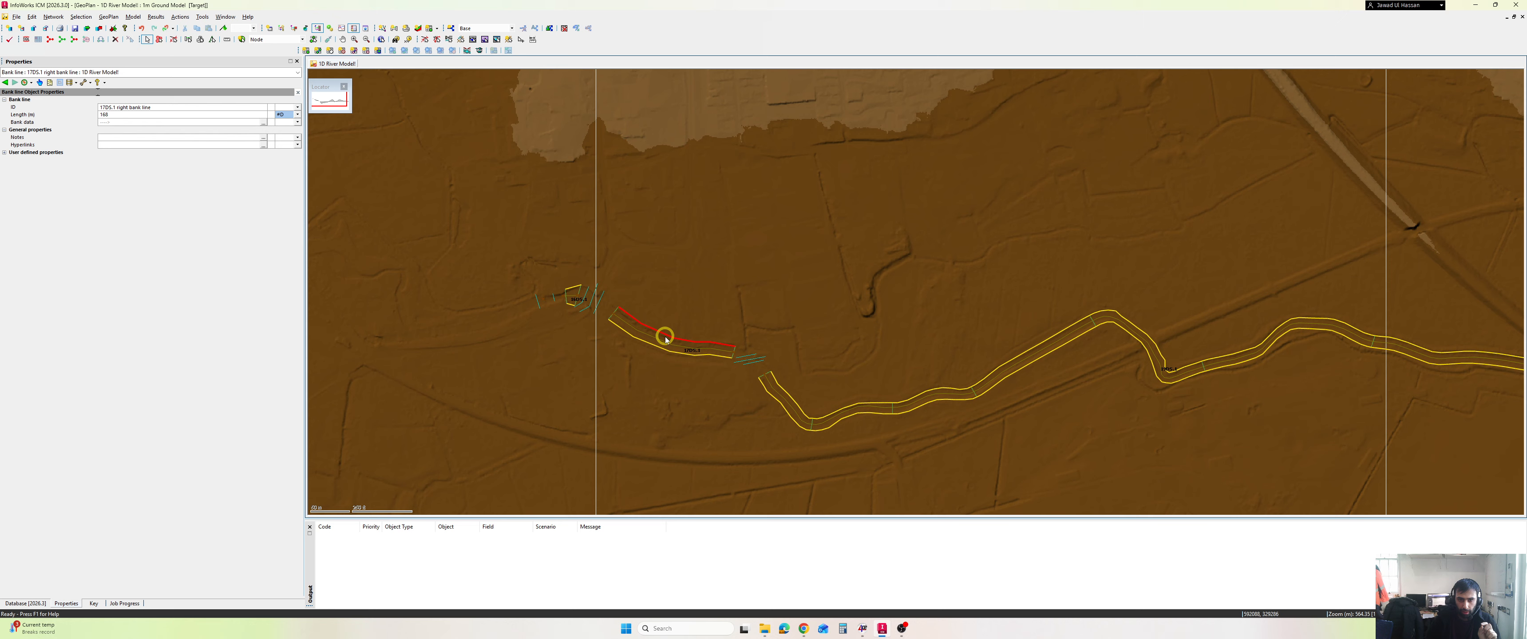
click(663, 339)
click(664, 343)
click(658, 341)
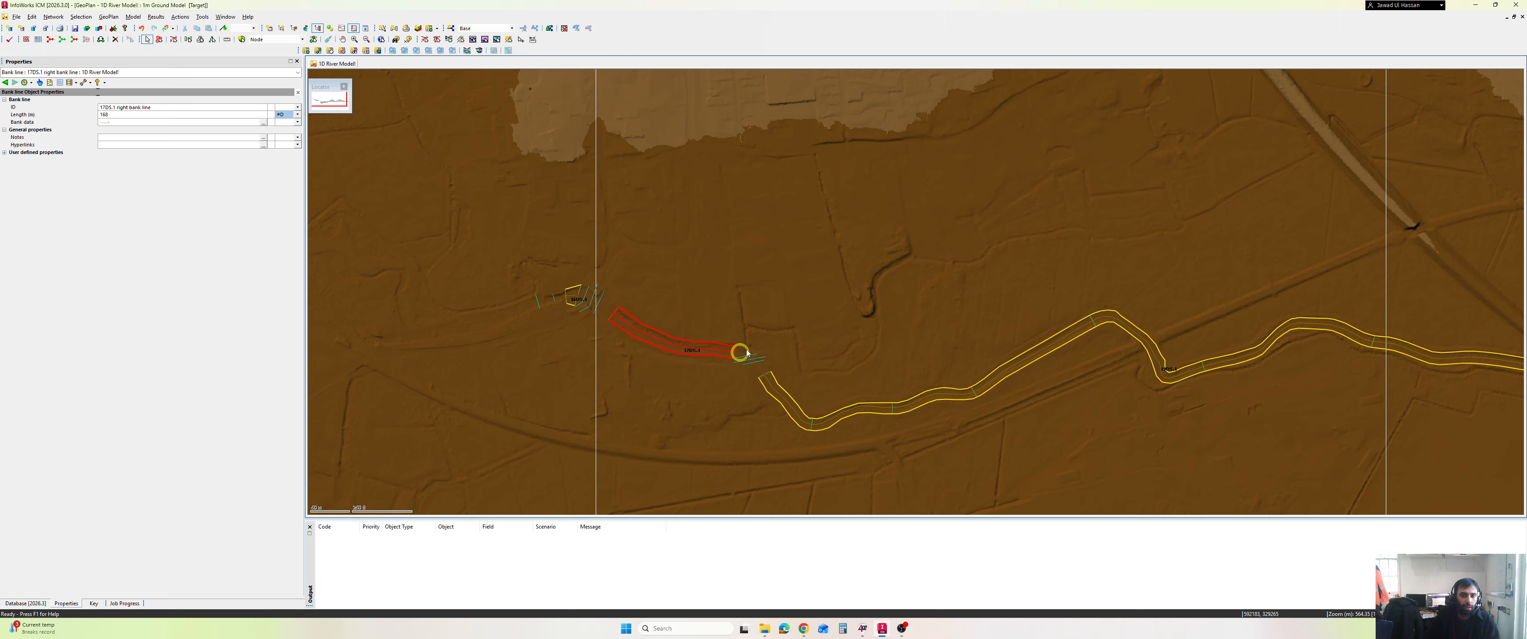
click(664, 333)
click(704, 337)
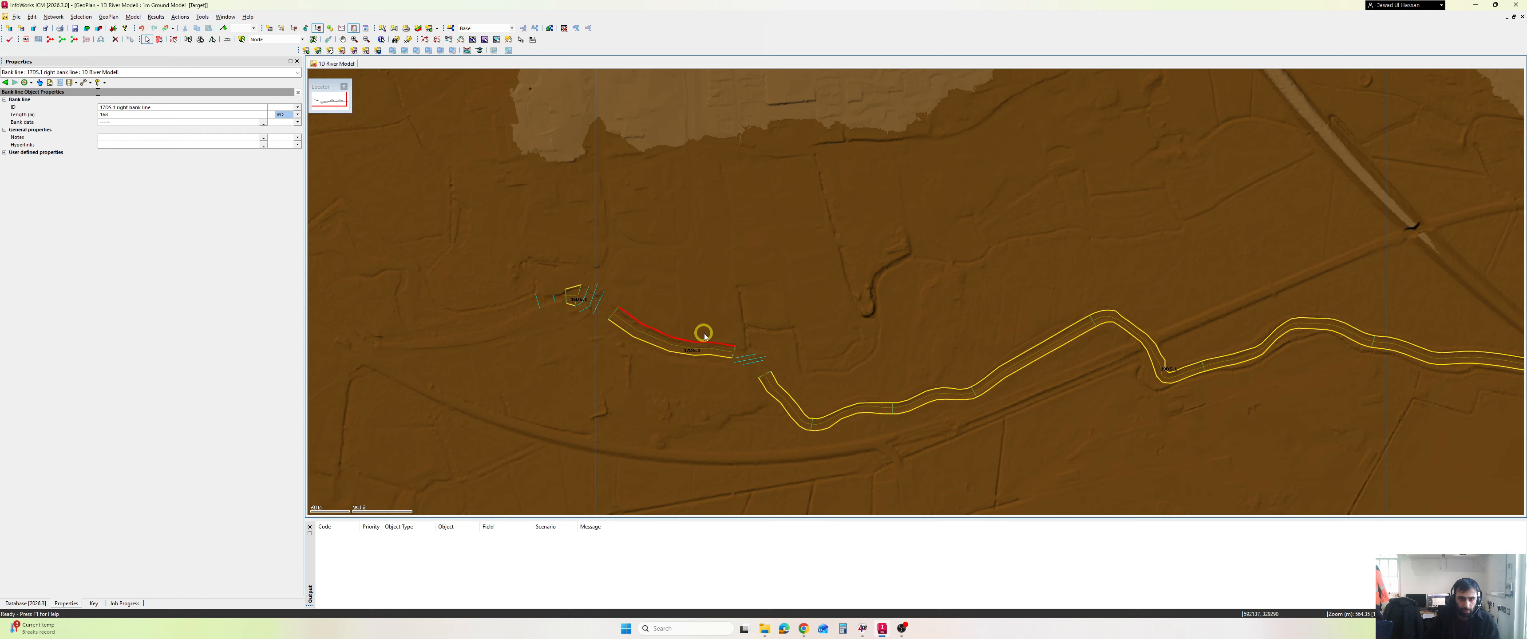
ctrl+click(661, 350)
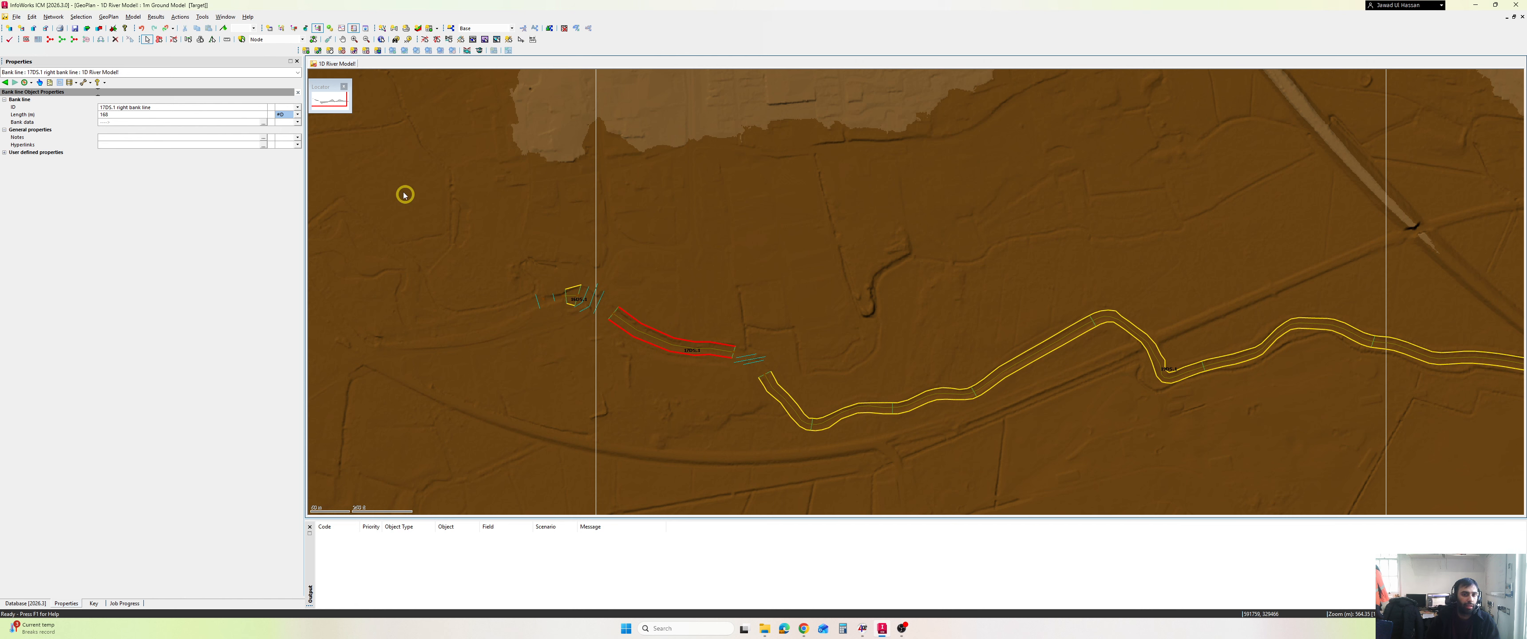
click(134, 17)
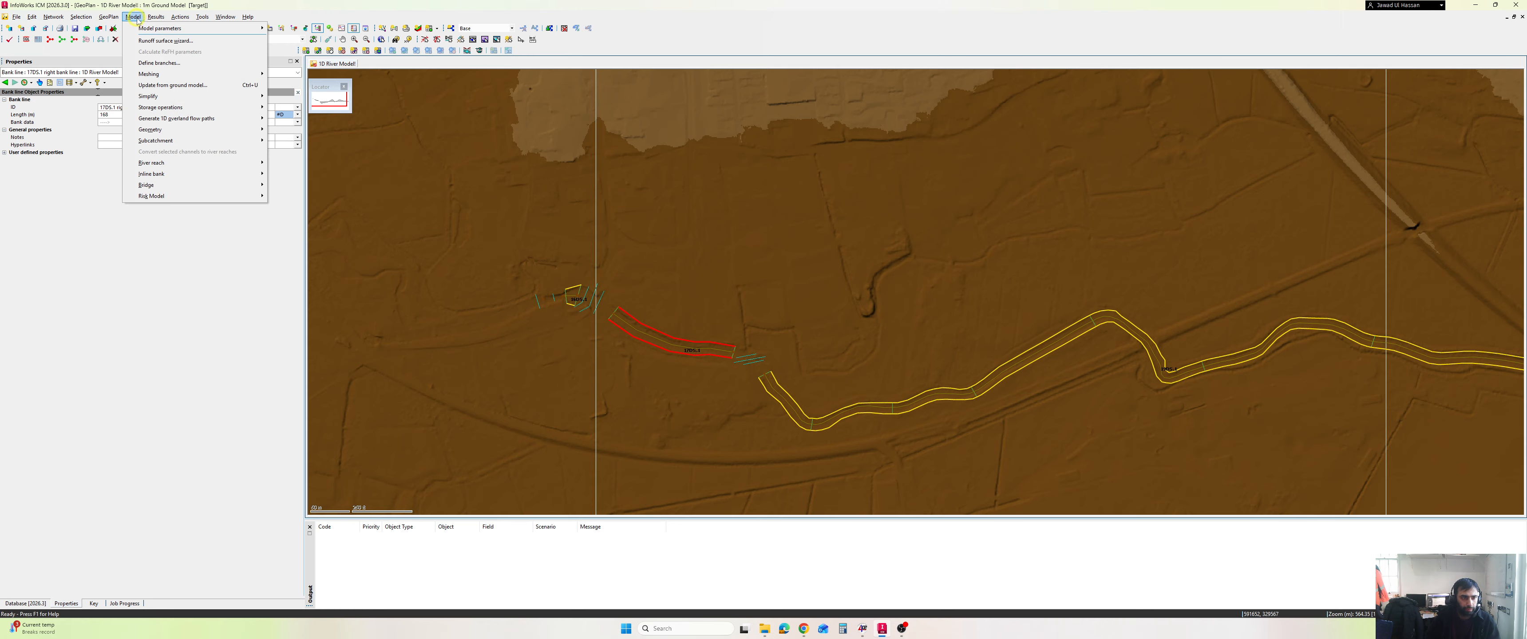
click(188, 87)
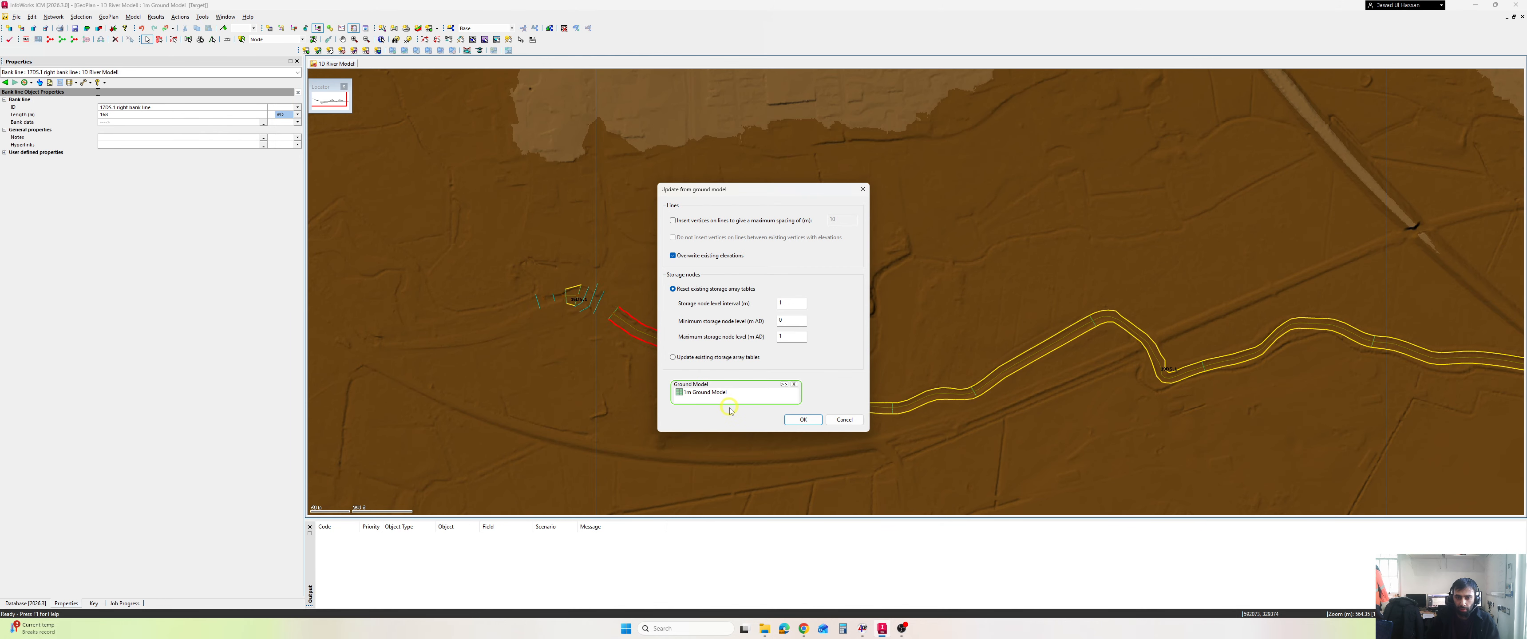
click(800, 420)
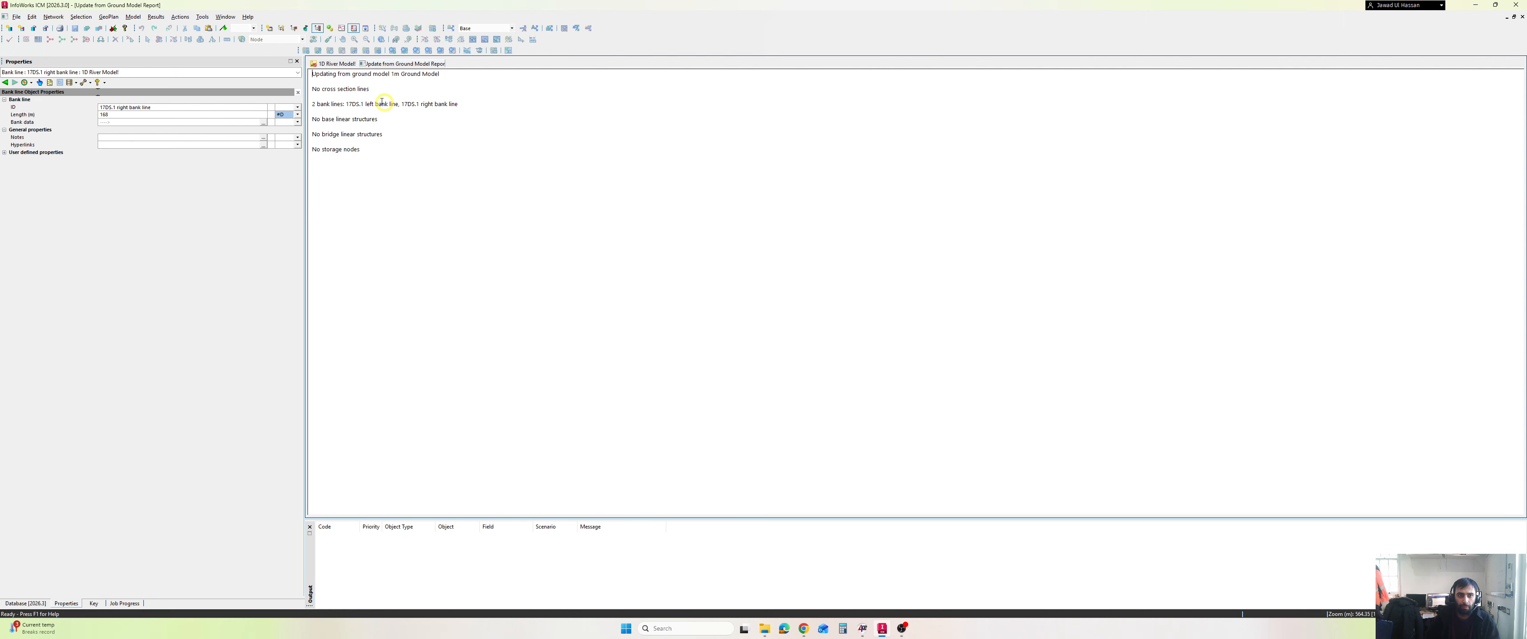
right_click(392, 66)
click(415, 72)
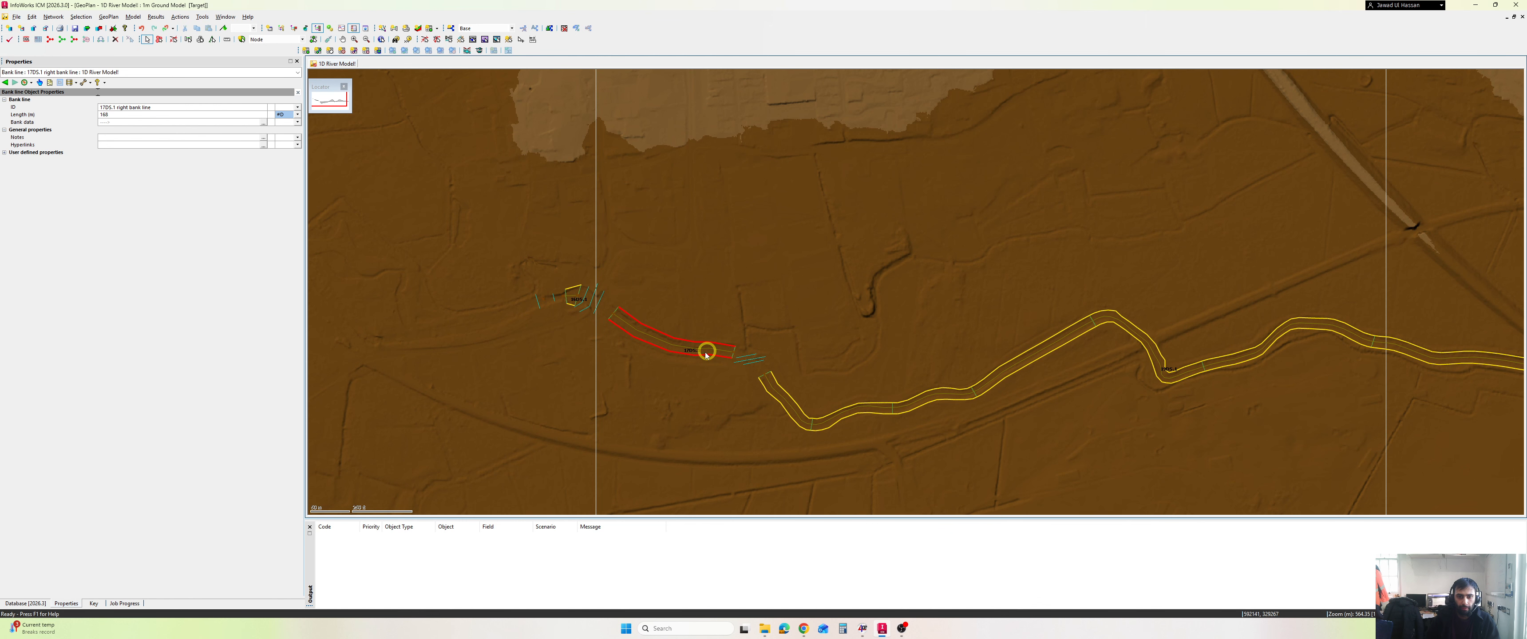
Open the bank data of the middle reach's right bank line, compare its levels with the ground model profile, and close it
click(655, 353)
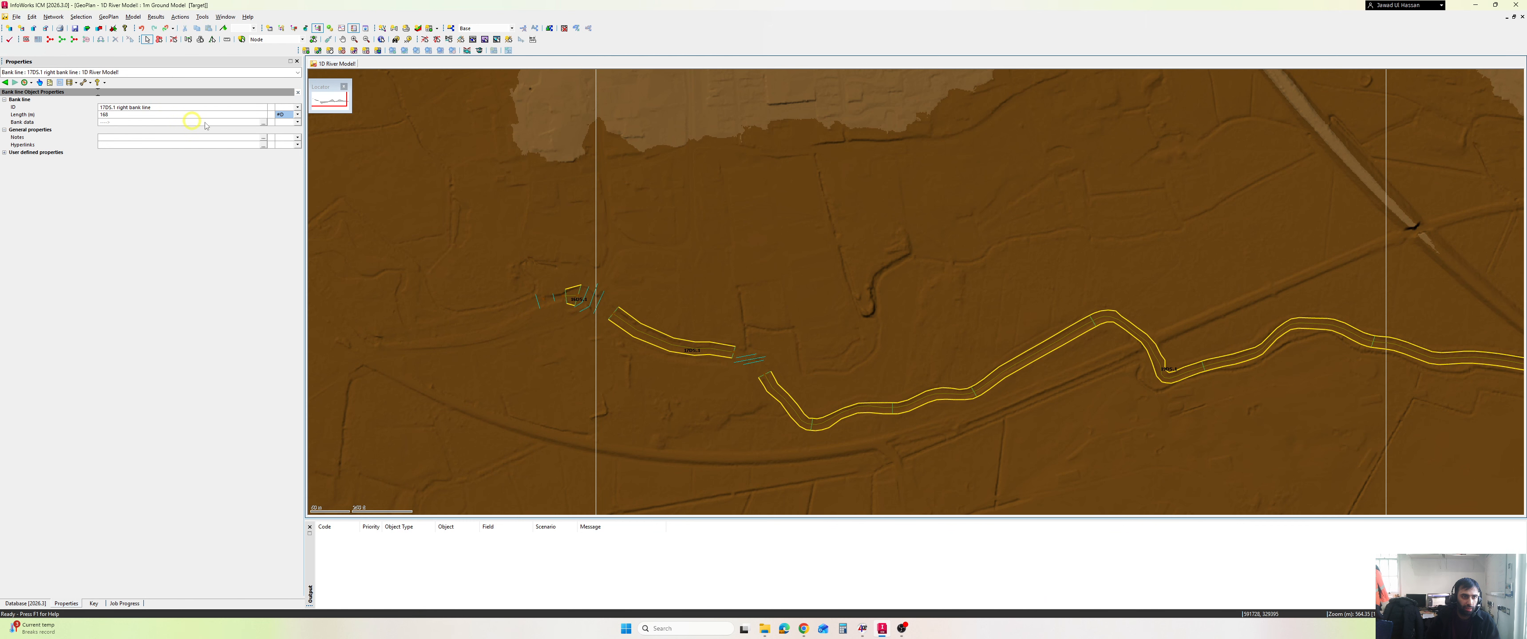
click(263, 122)
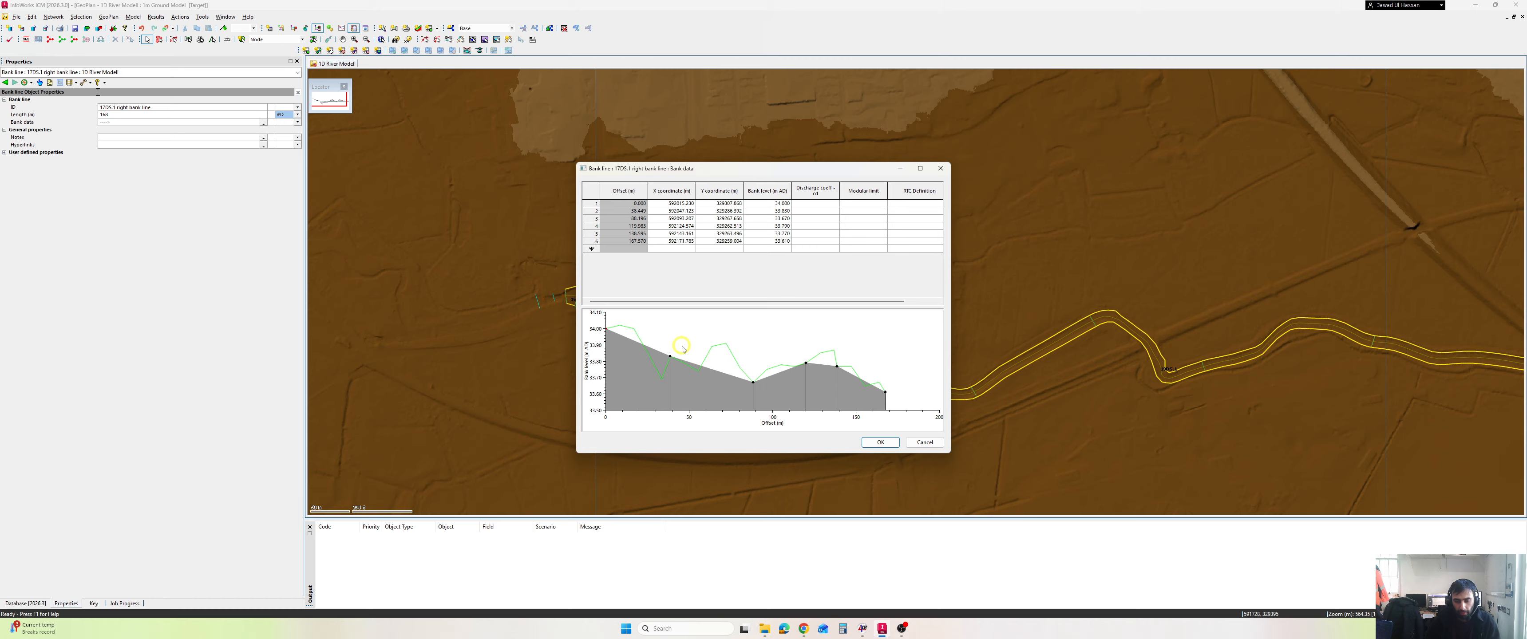
mouse_move(688, 333)
mouse_down()
mouse_move(680, 352)
mouse_move(759, 375)
mouse_move(852, 359)
mouse_move(905, 394)
mouse_up()
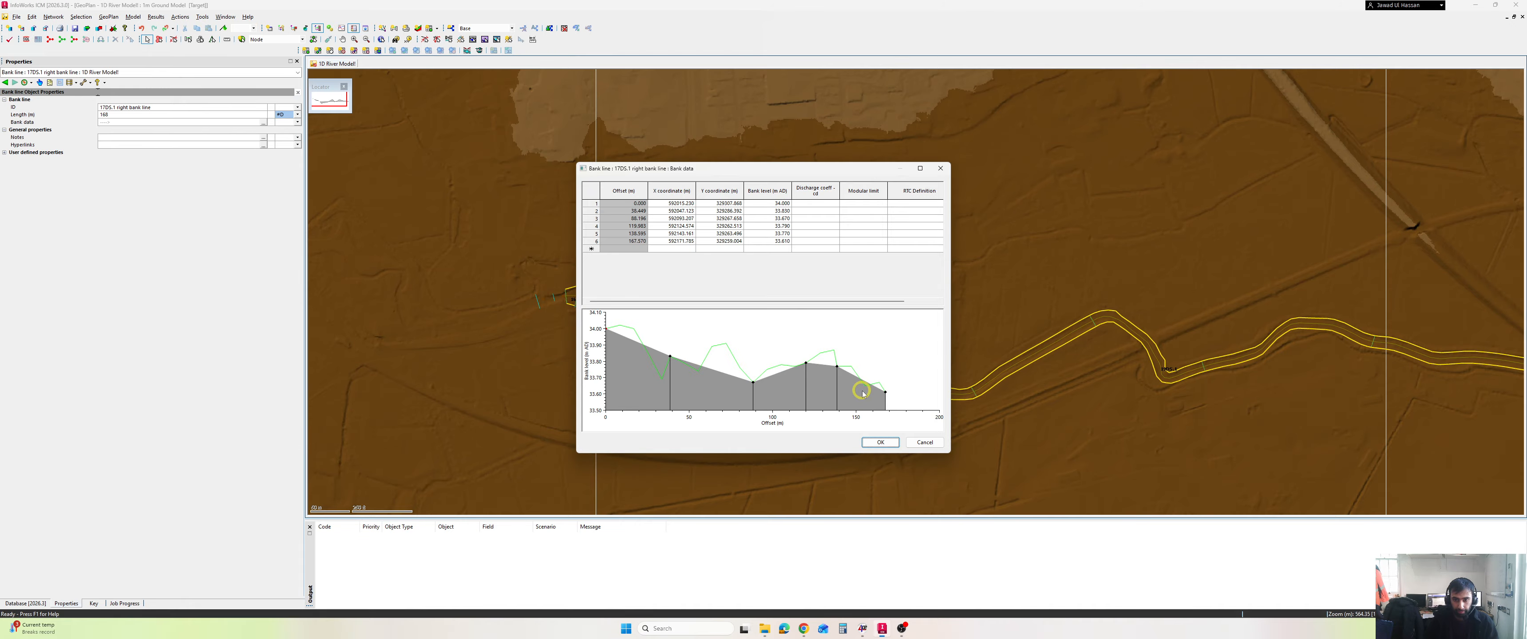
click(882, 442)
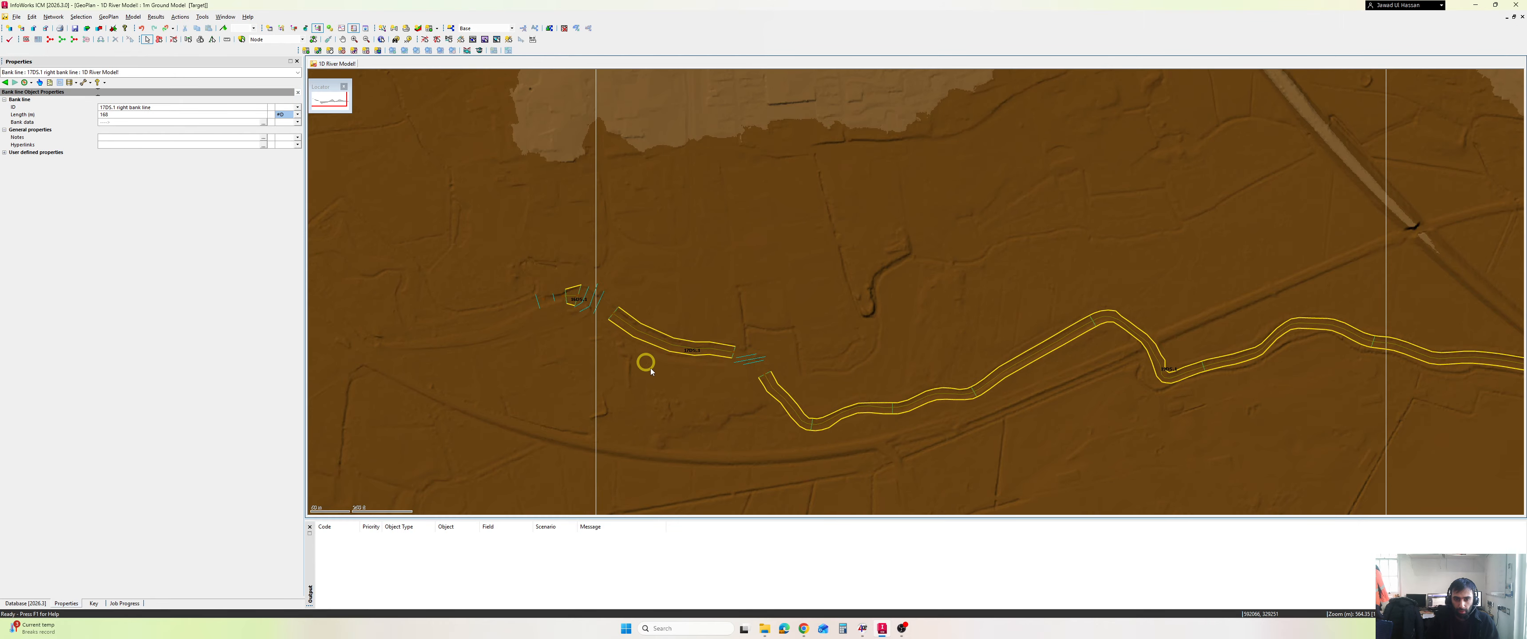
Compare the left and right bank properties of the middle river reach with those of the long downstream reach
click(668, 342)
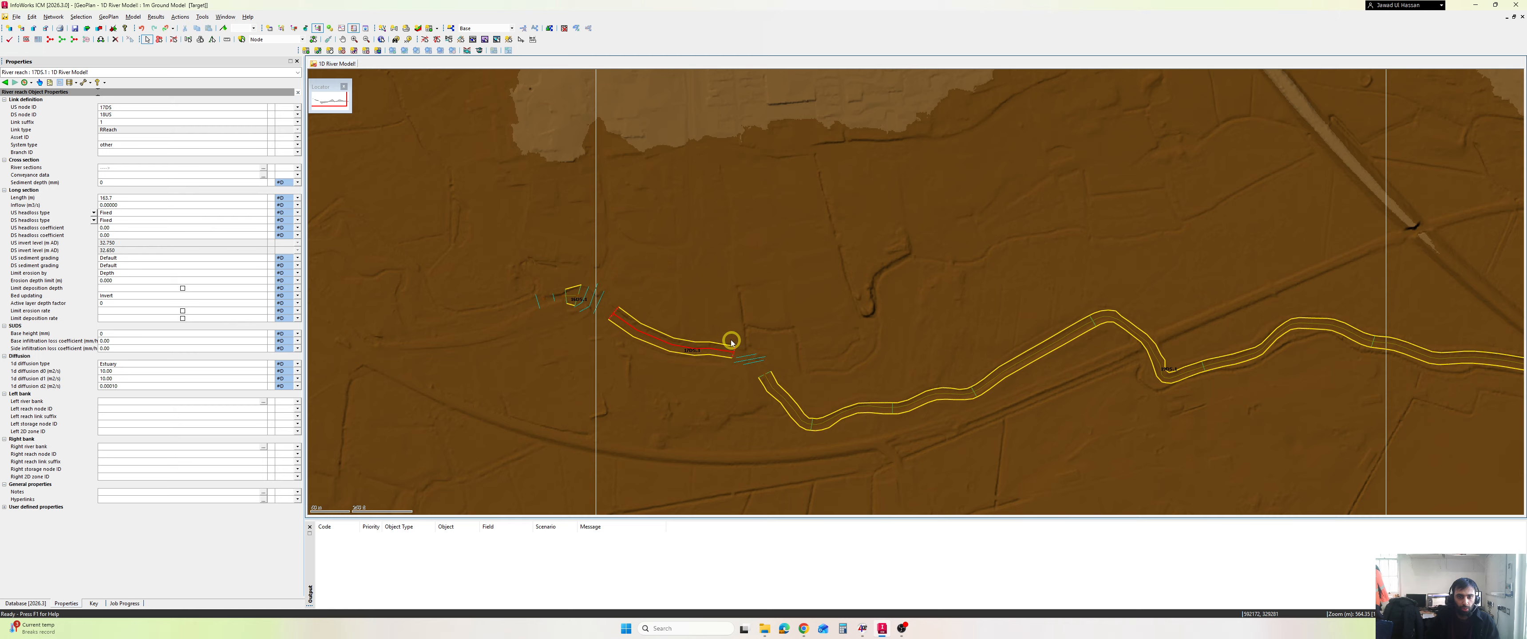
click(783, 397)
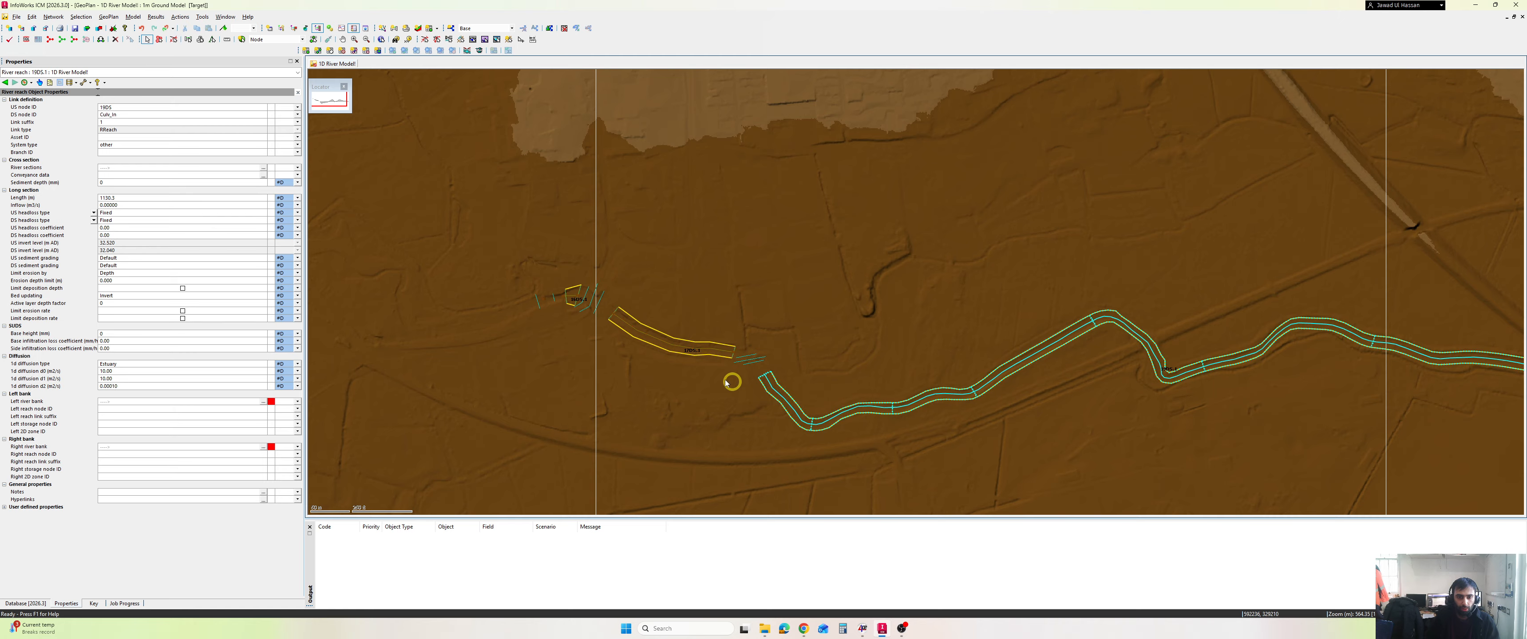
click(676, 346)
click(704, 367)
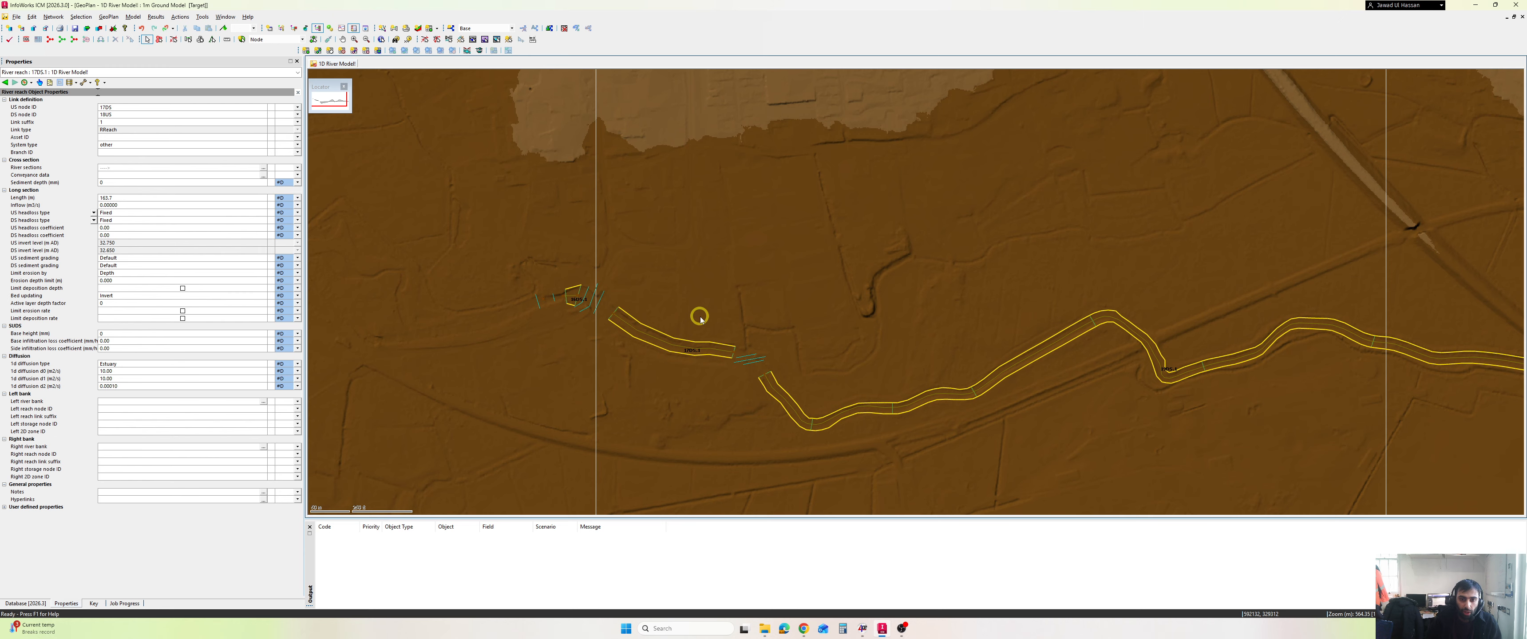
Build the middle river reach's banks from its two selected bank lines
drag(700, 317, 637, 368)
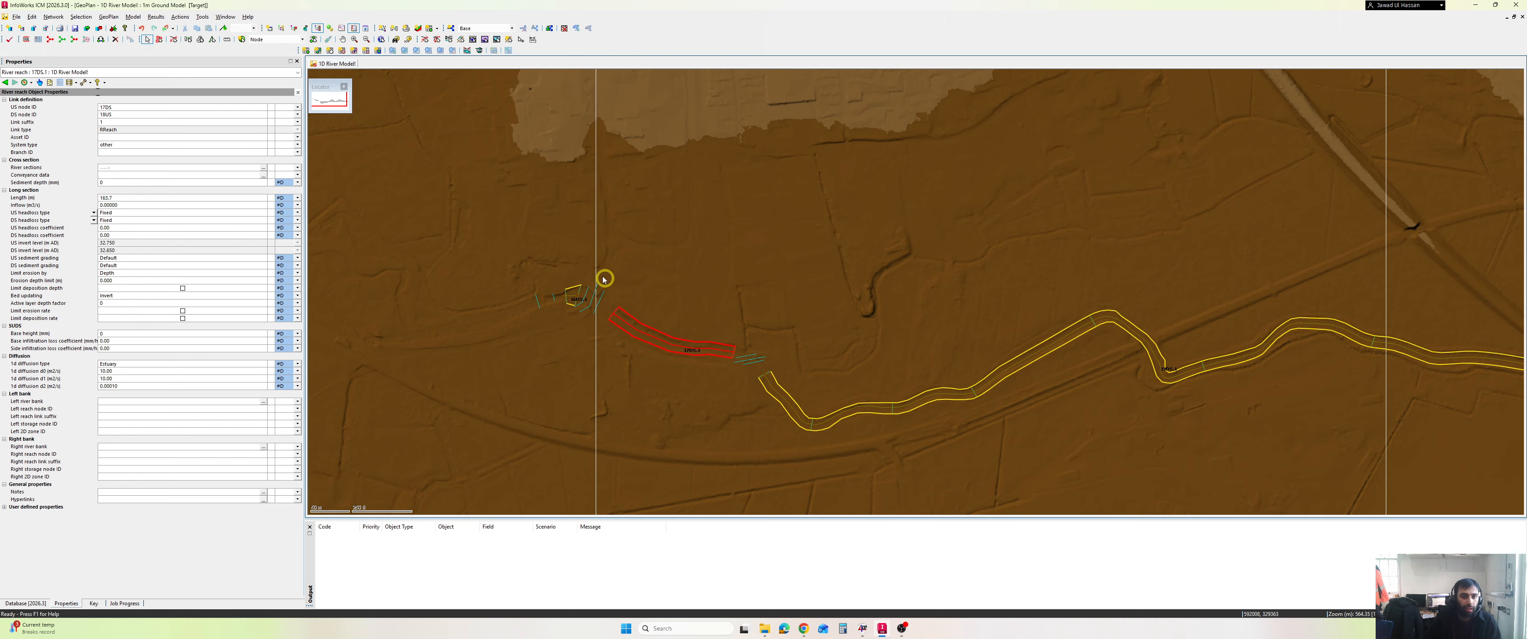
click(130, 18)
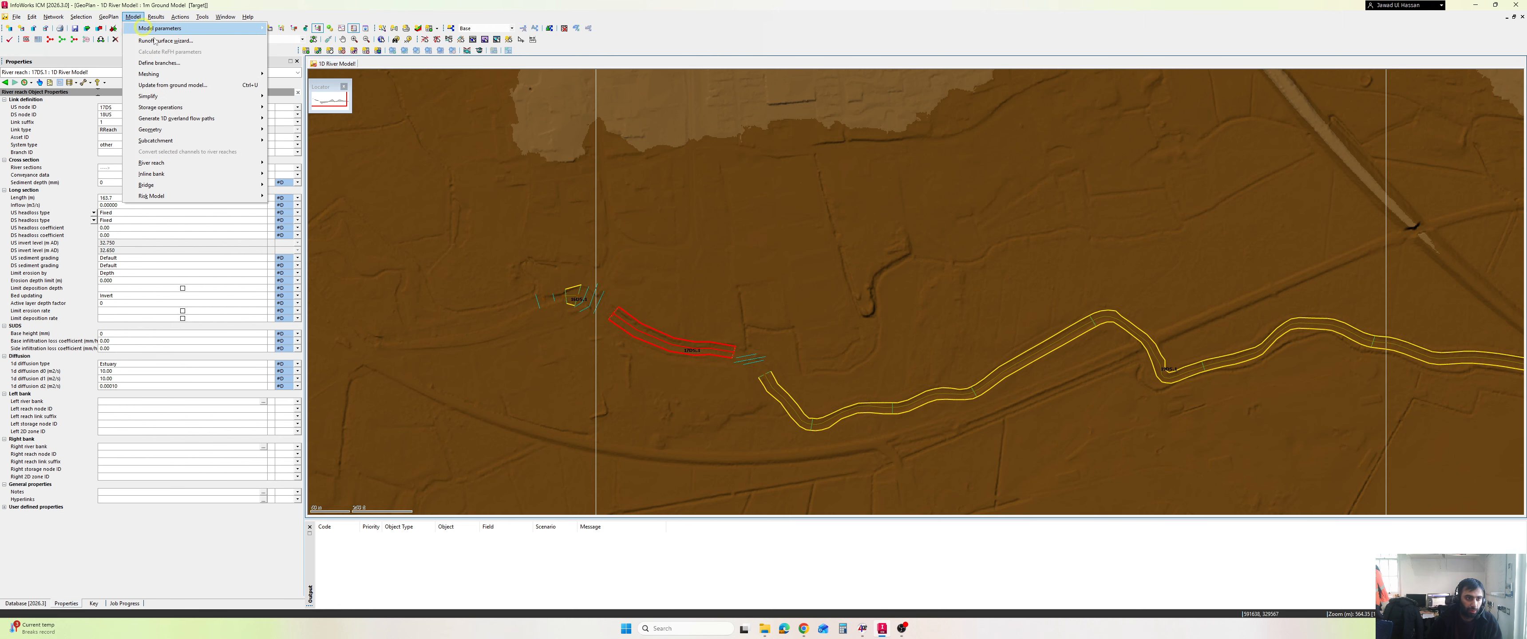
mouse_move(178, 163)
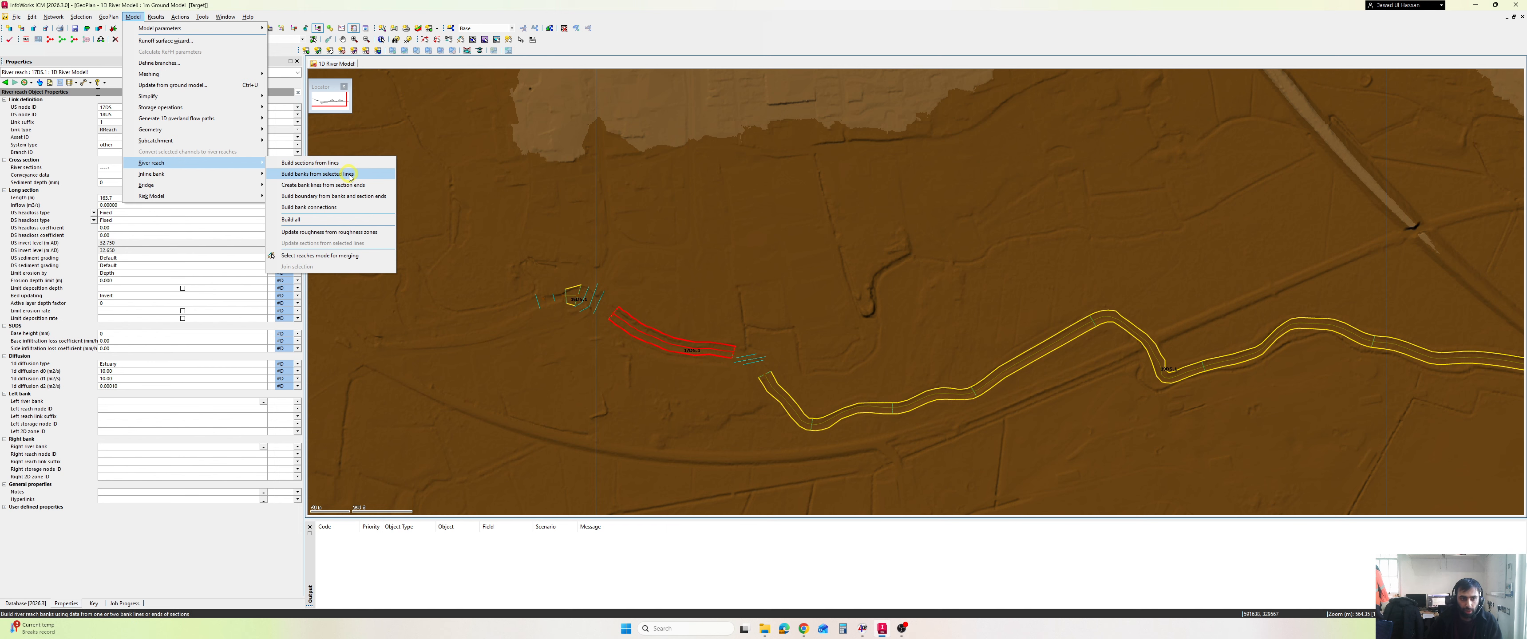
click(350, 175)
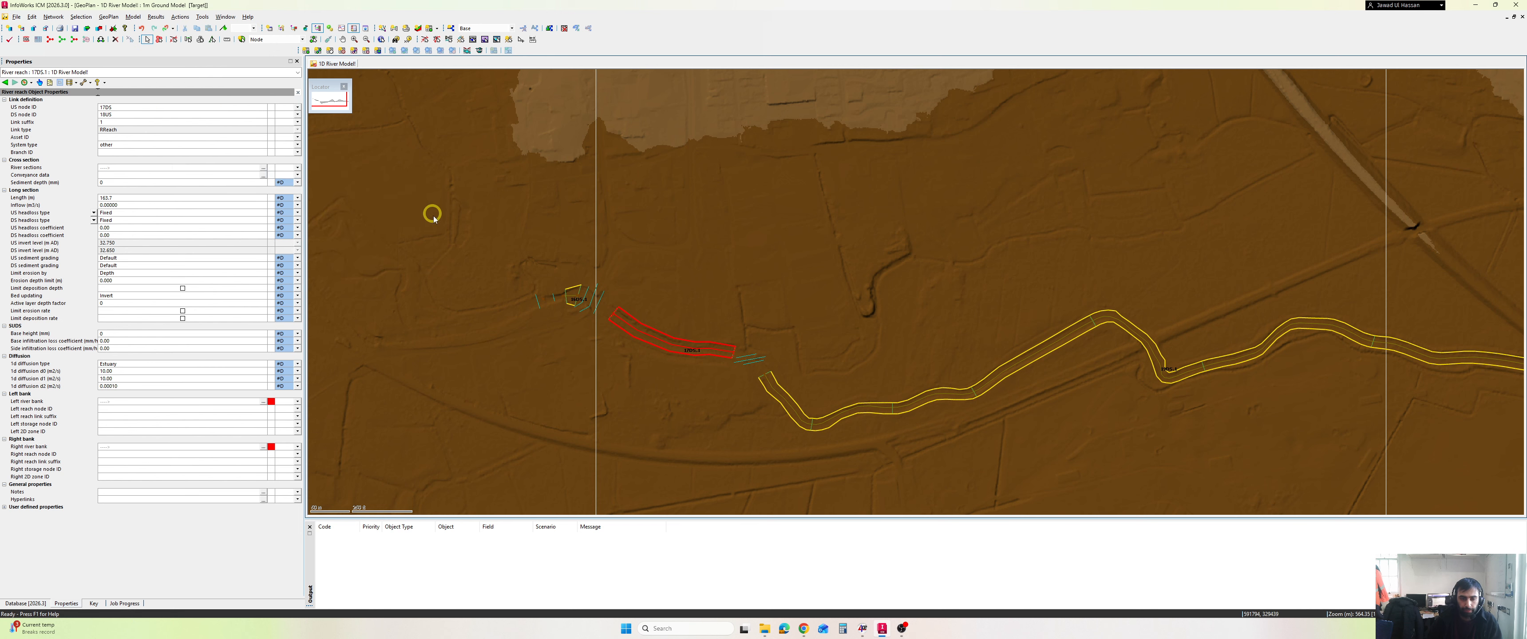
click(677, 318)
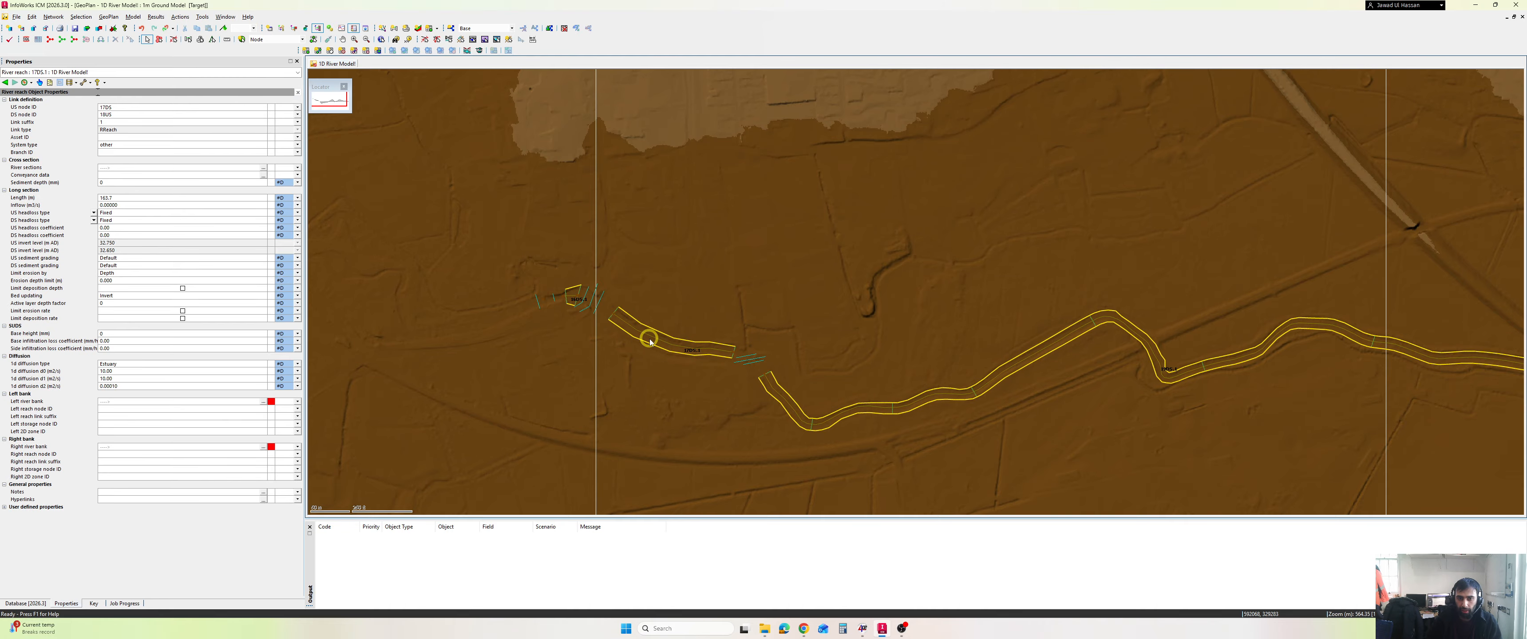
Inspect the middle reach and the downstream reach on the plan and examine the middle reach's left and right river bank entries
scroll(652, 334, up, 2)
scroll(652, 336, up, 2)
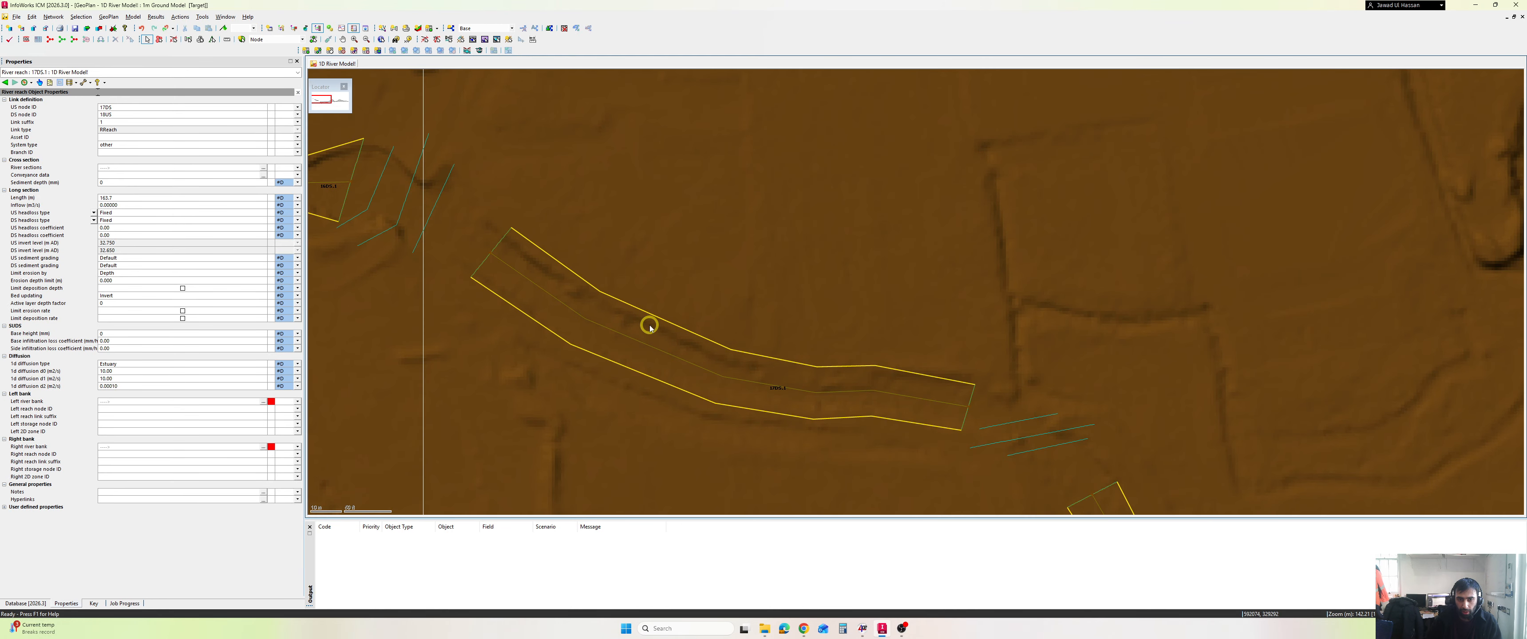
scroll(746, 337, down, 2)
scroll(877, 401, down, 2)
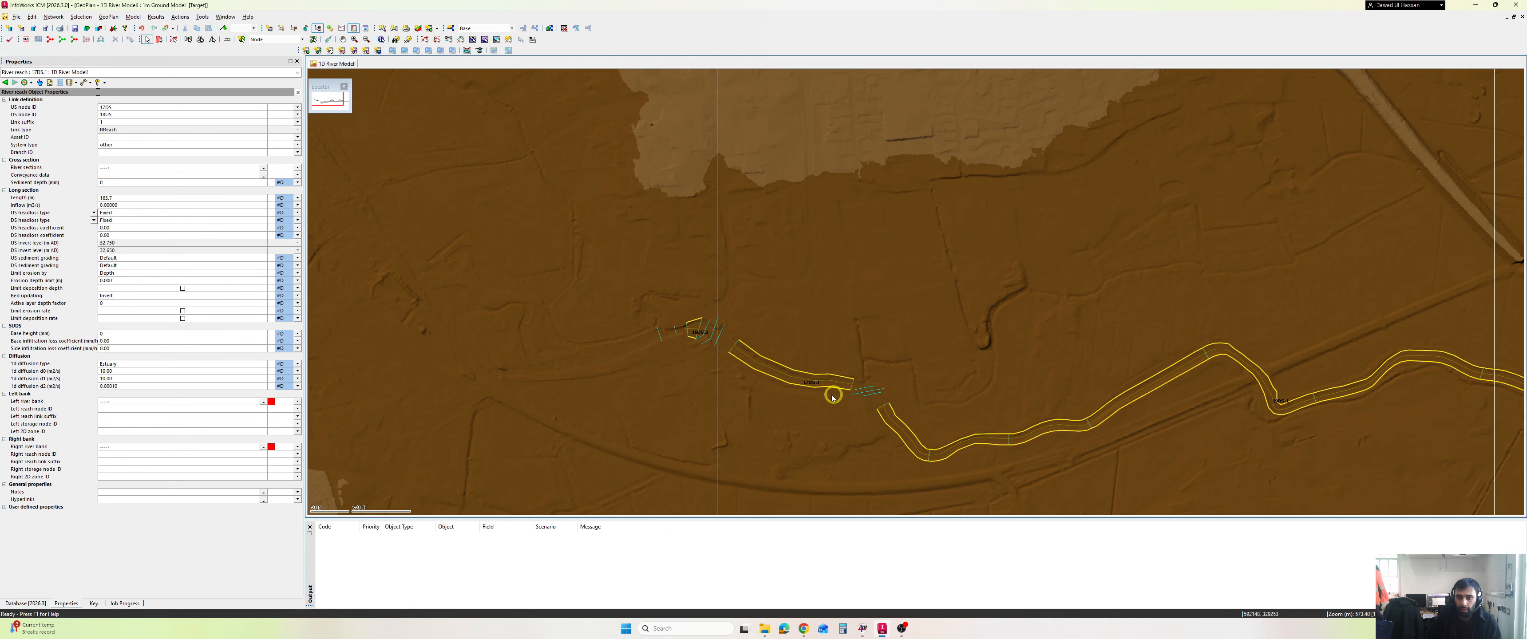
click(798, 381)
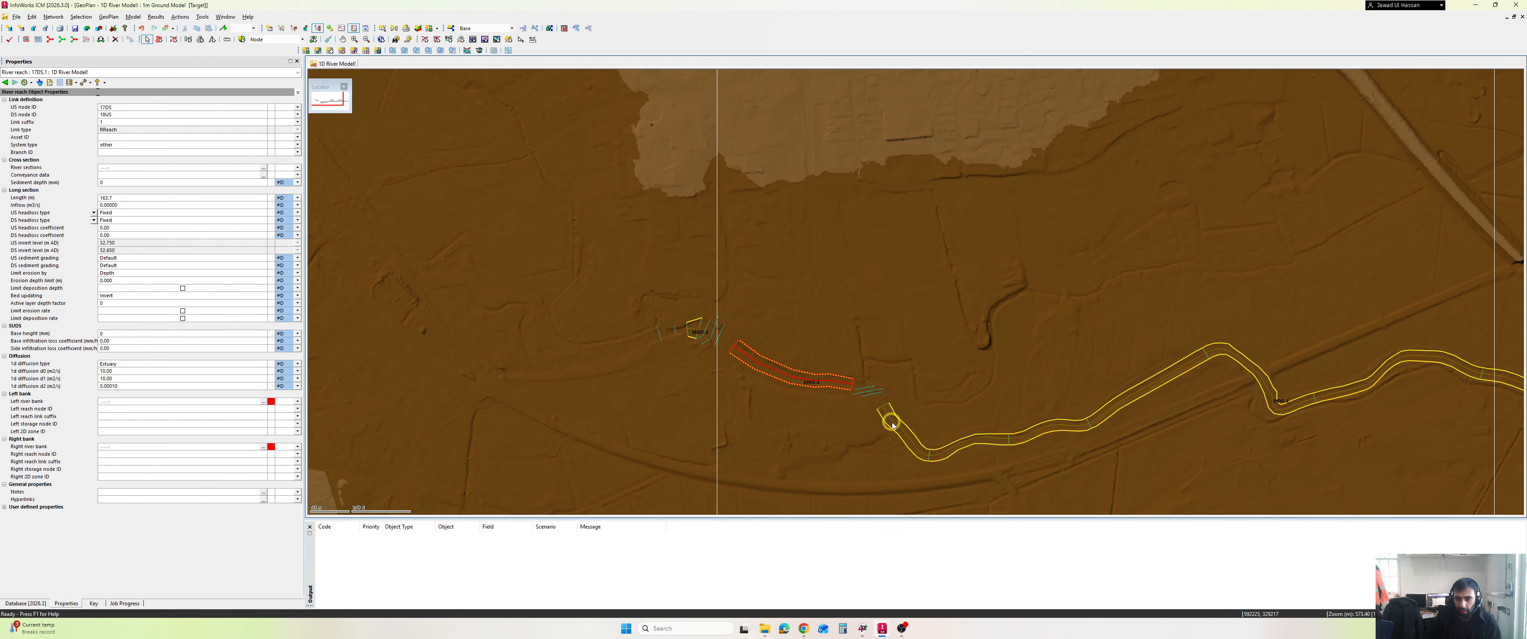
click(916, 442)
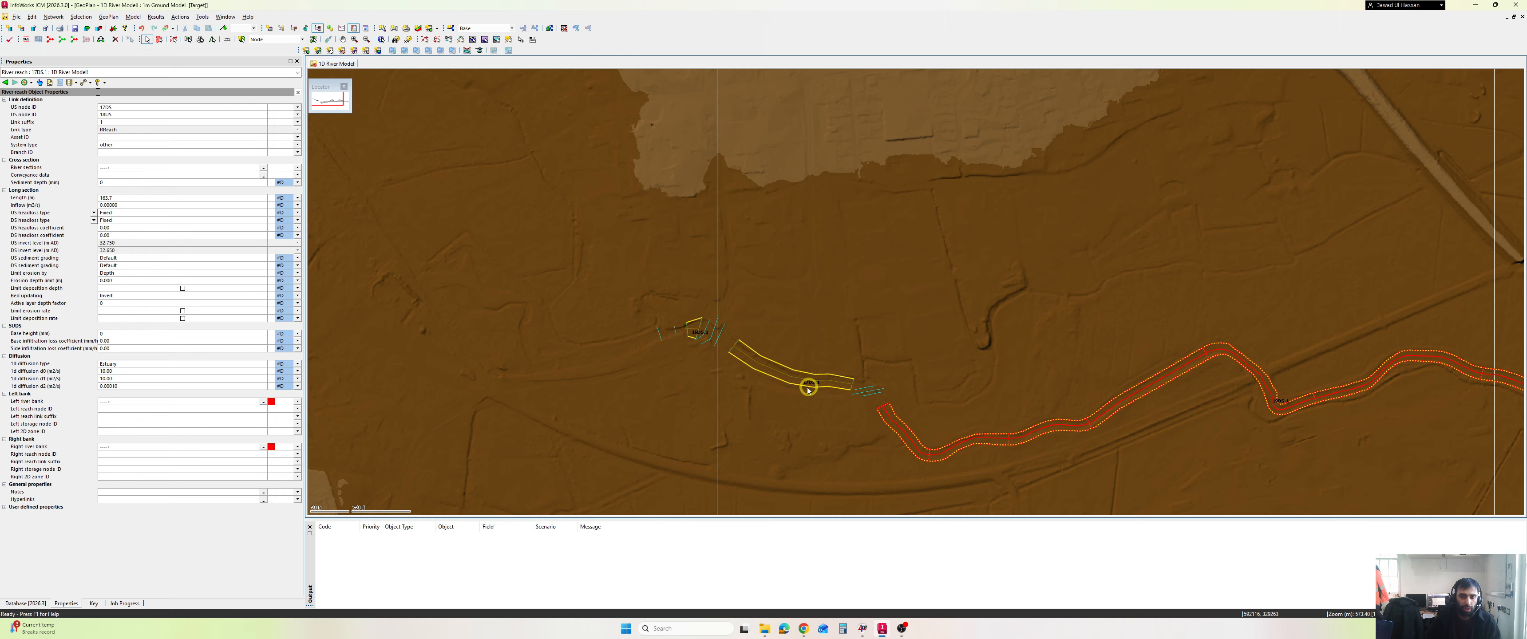
click(791, 382)
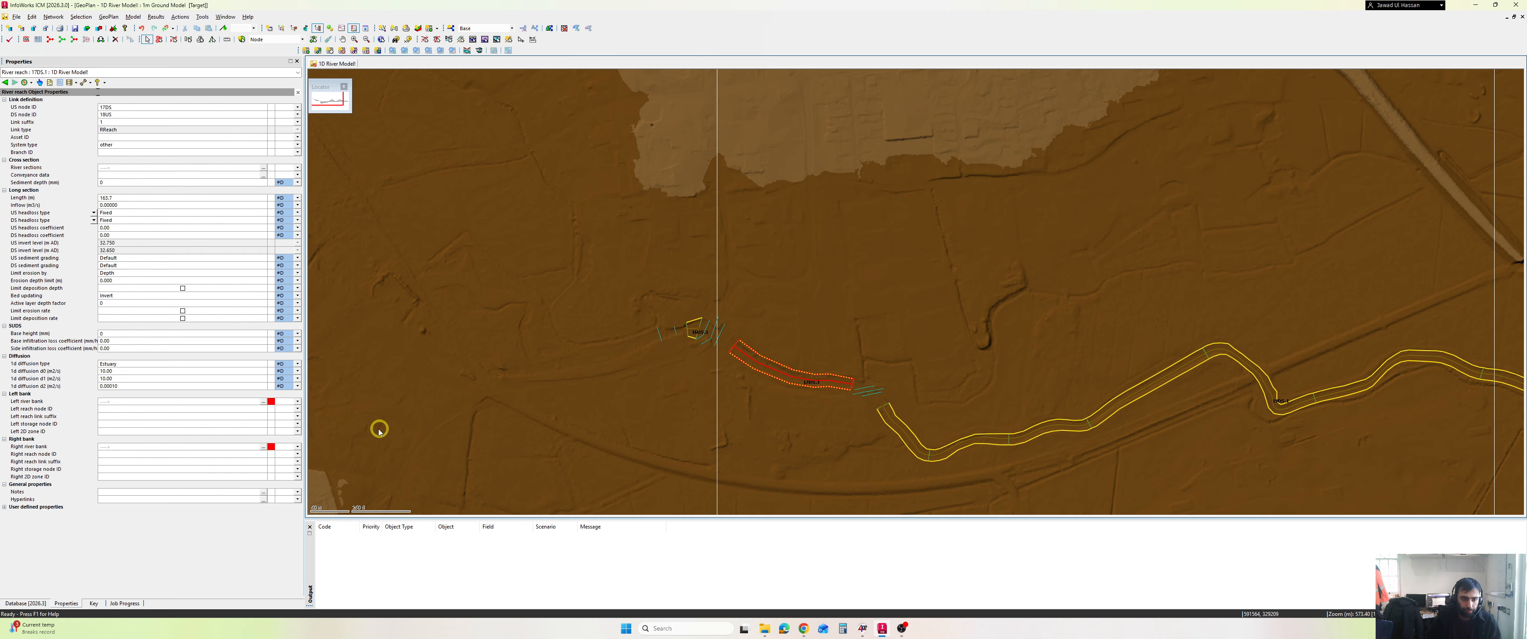
key(ctrl+2)
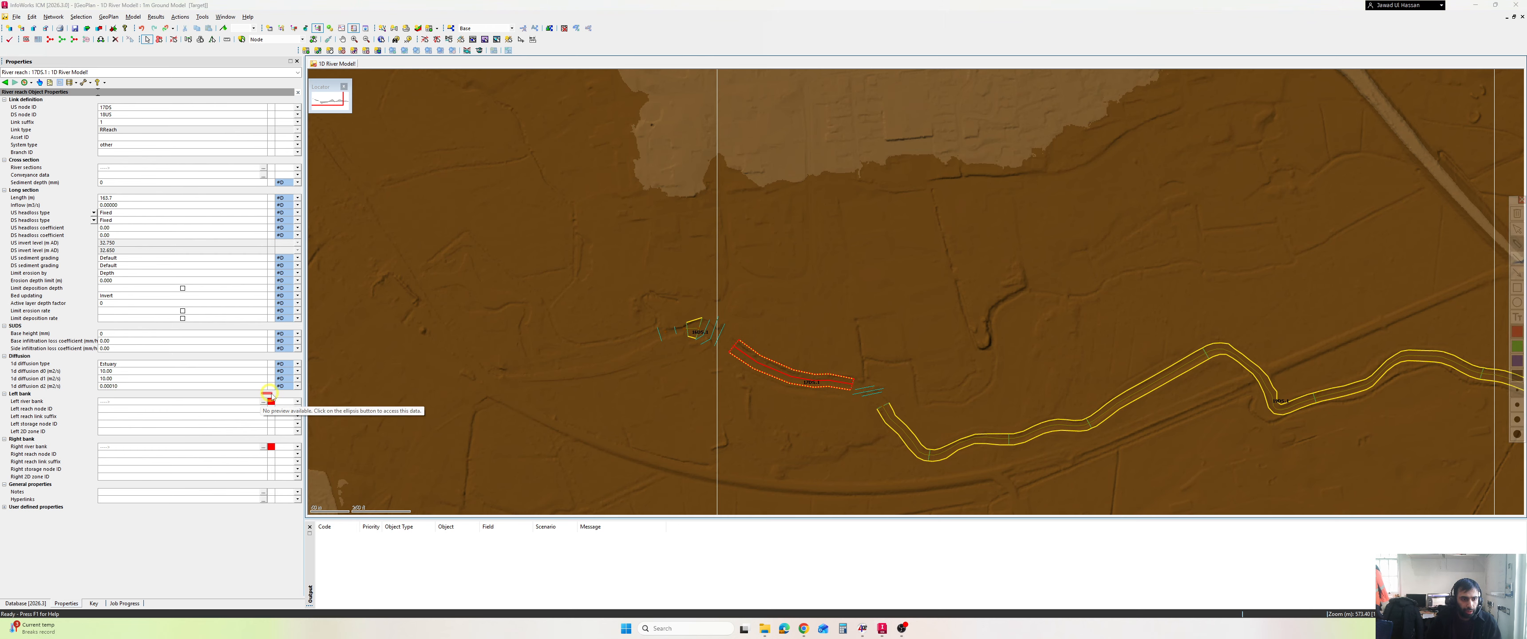
drag(277, 415, 265, 399)
drag(284, 457, 264, 448)
key(Escape)
mouse_move(272, 406)
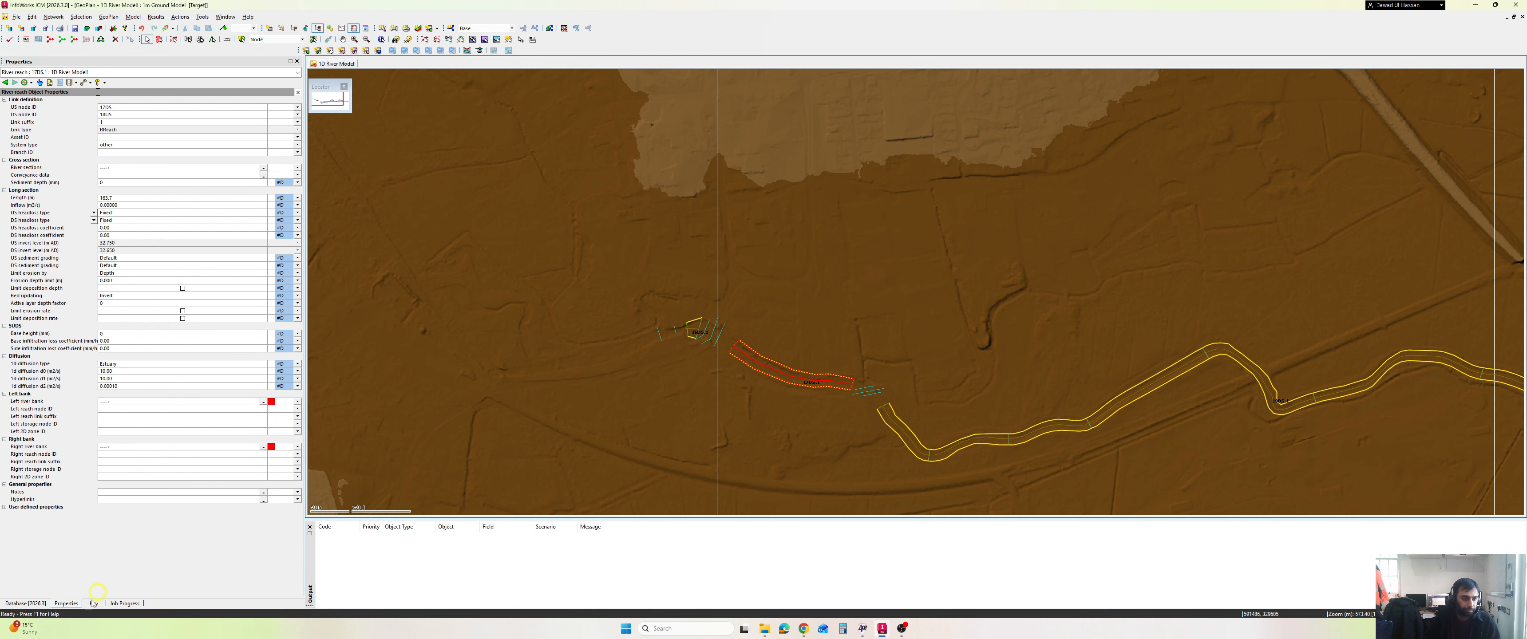
Create a stored query named River Constants in the River Model group
click(26, 605)
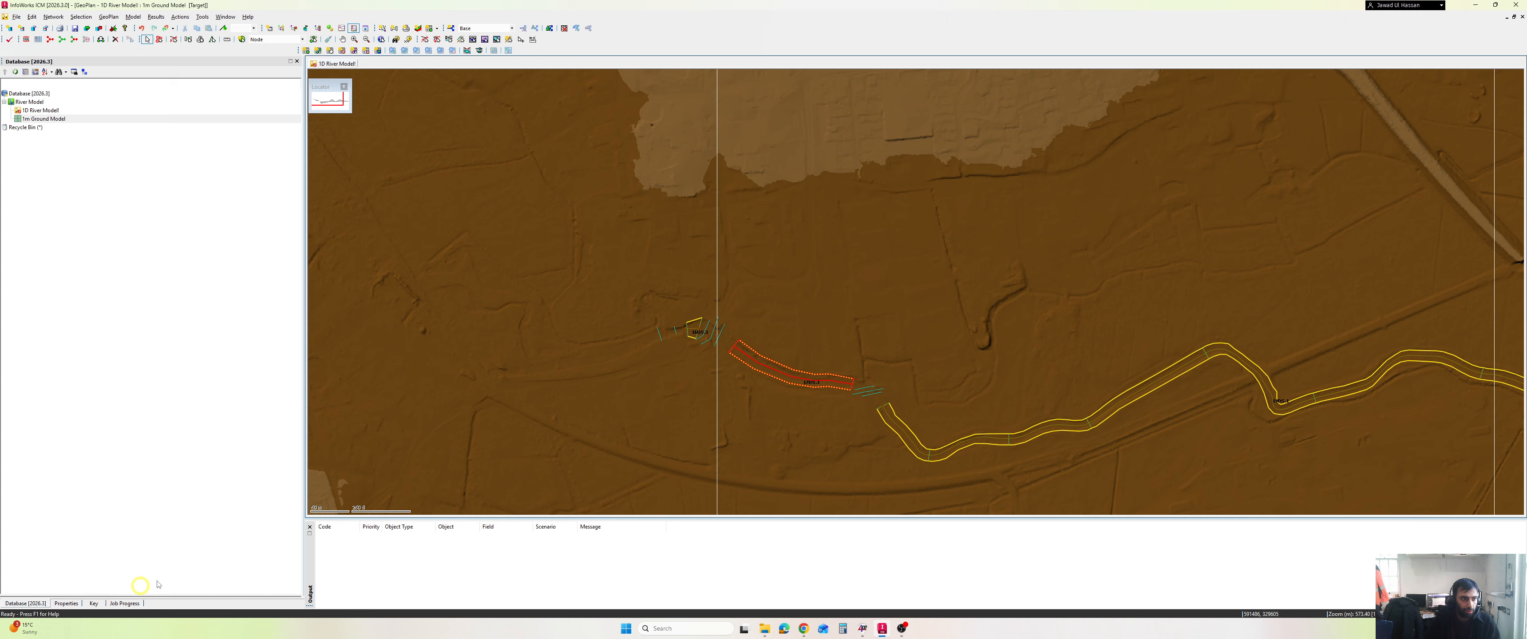
right_click(32, 103)
mouse_move(67, 146)
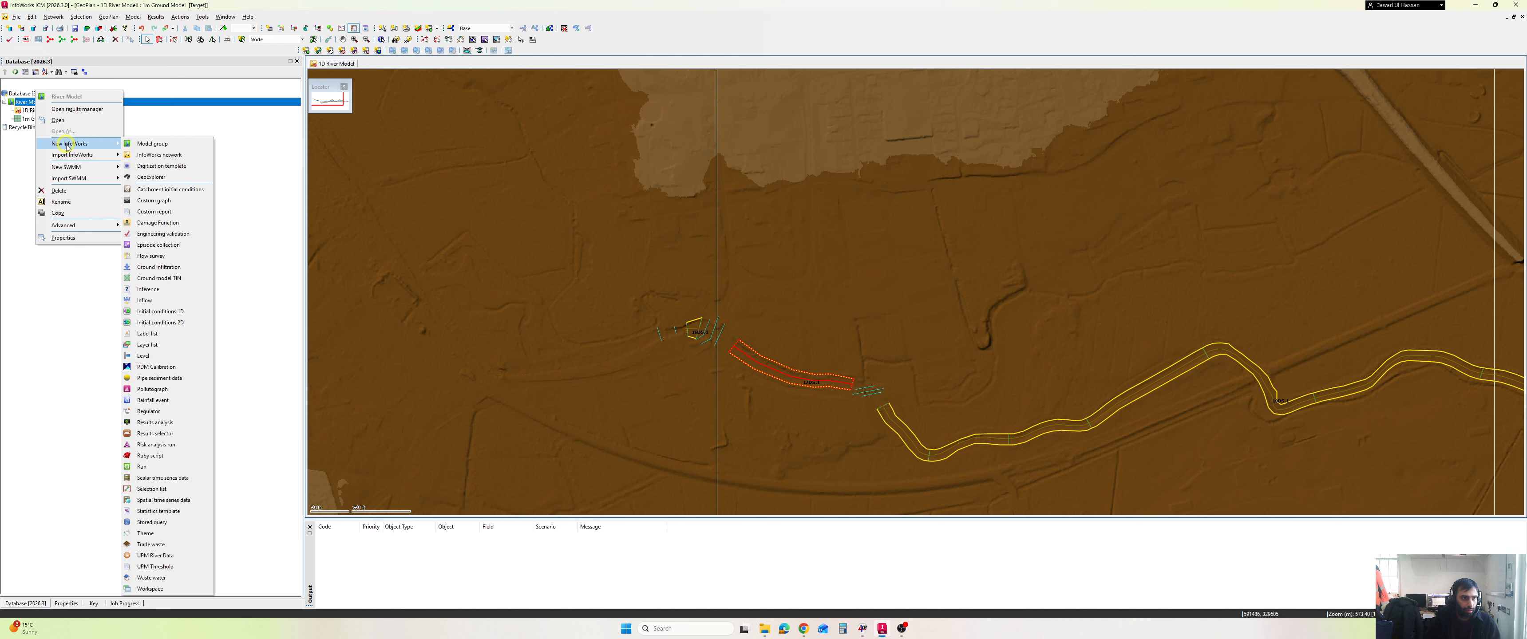
click(164, 522)
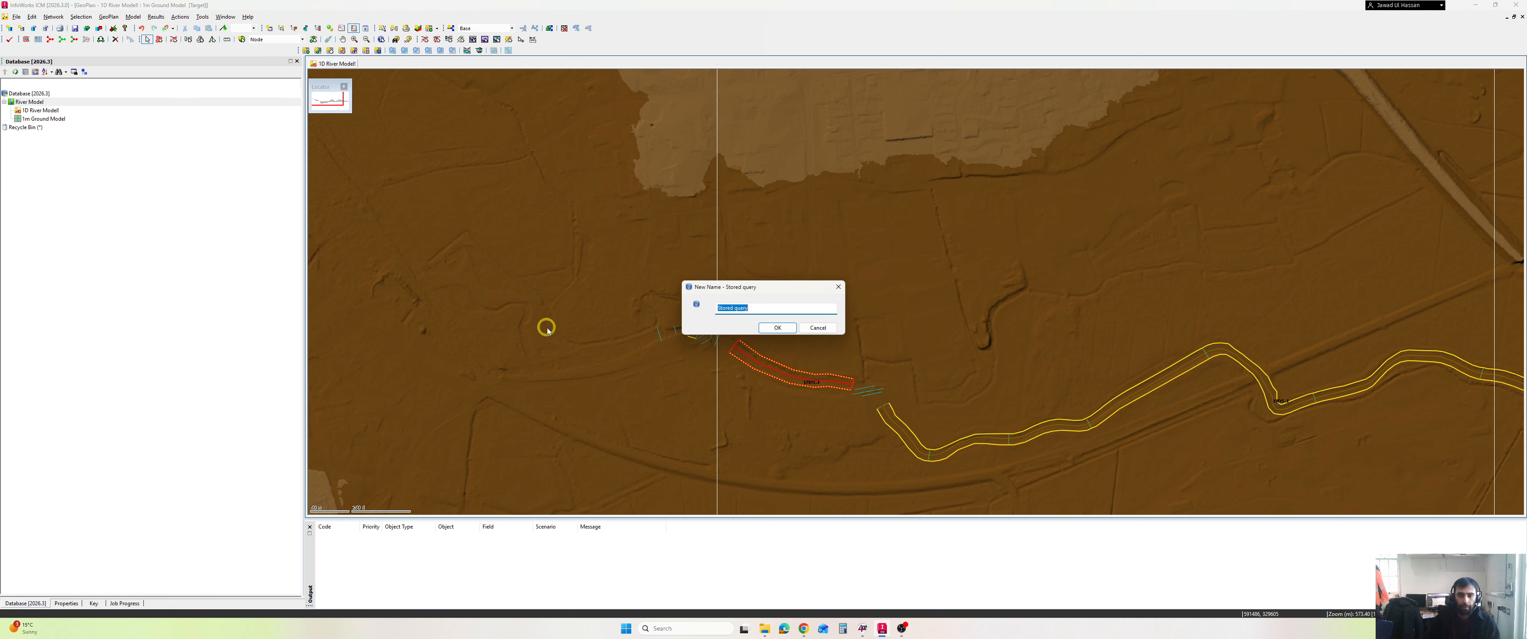
text(River Constants)
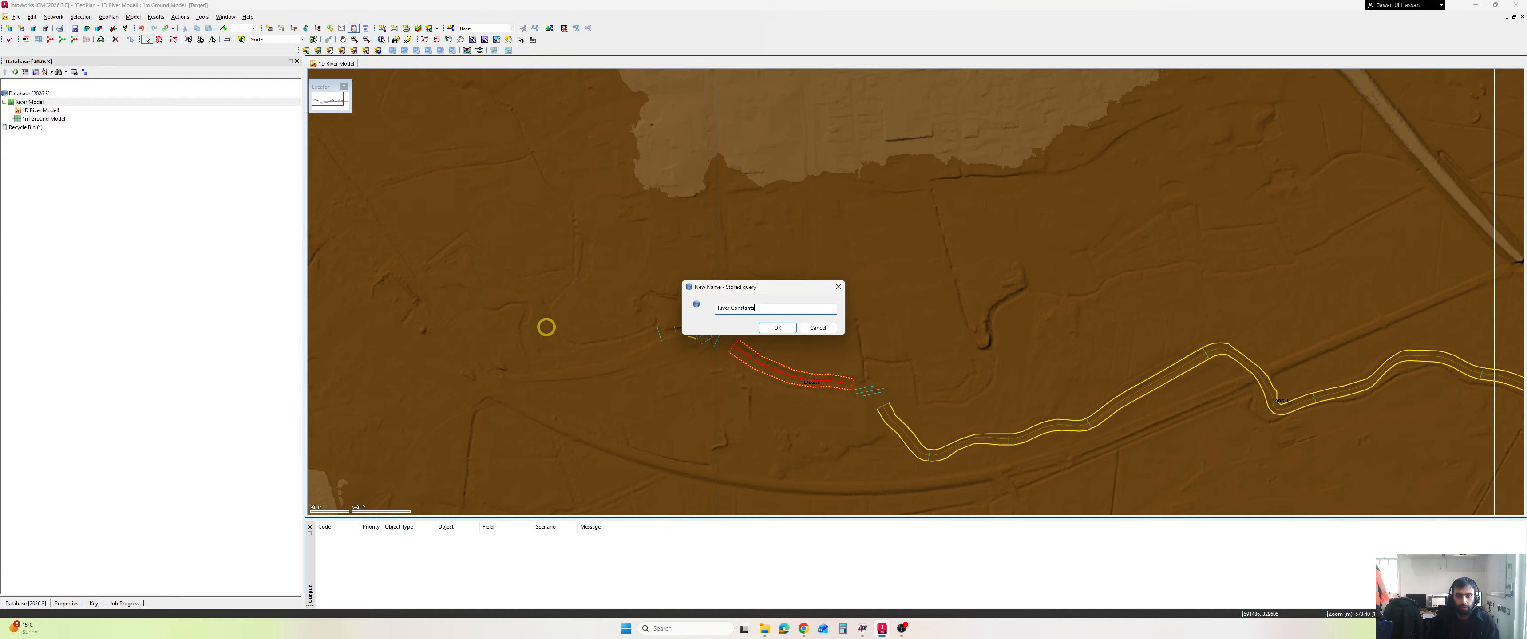
key(Return)
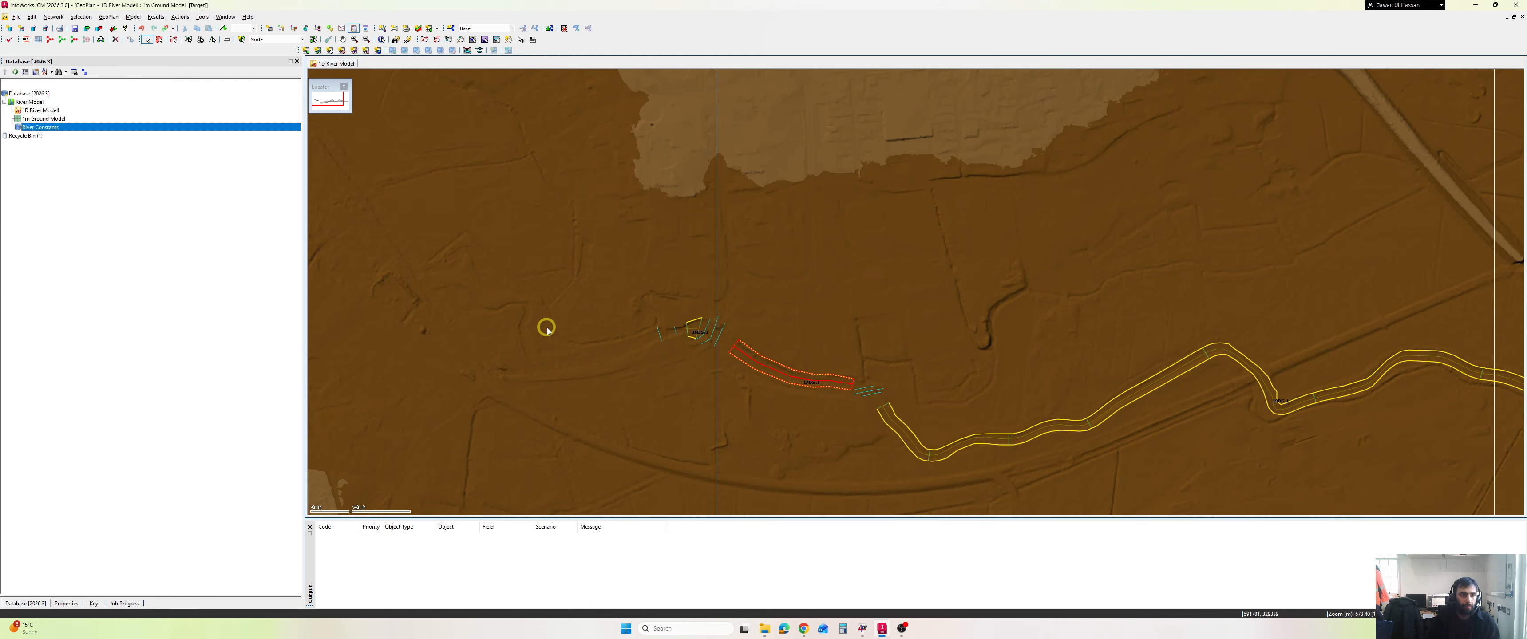
Open the River Constants query and set its object type to River reach
right_click(41, 129)
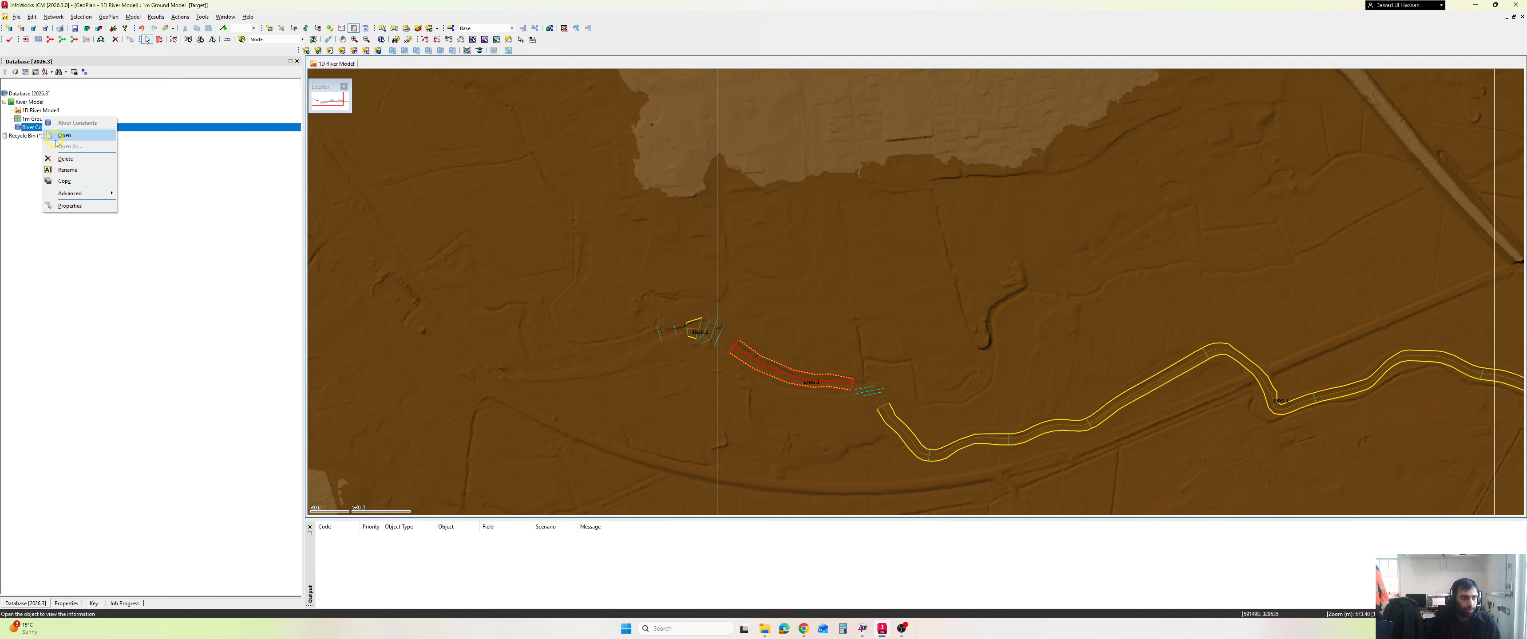
click(57, 136)
click(689, 213)
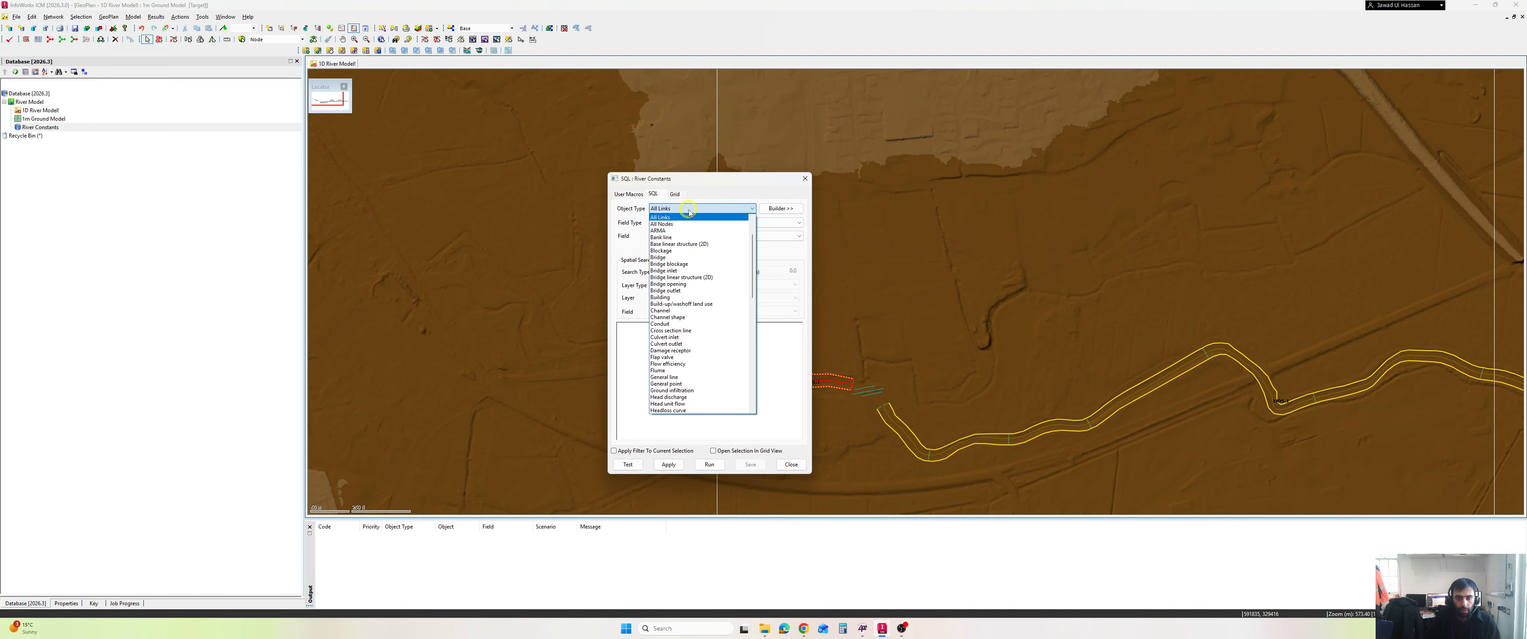
scroll(711, 311, down, 5)
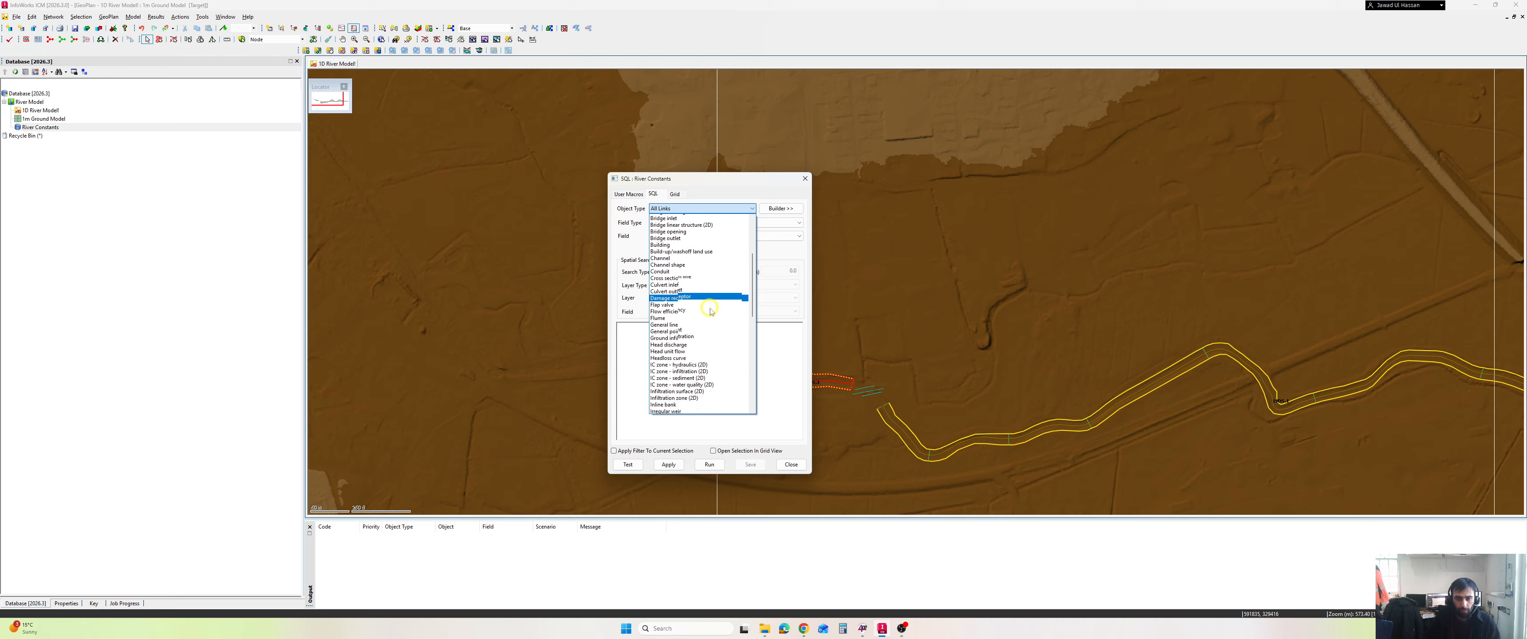
scroll(711, 311, down, 5)
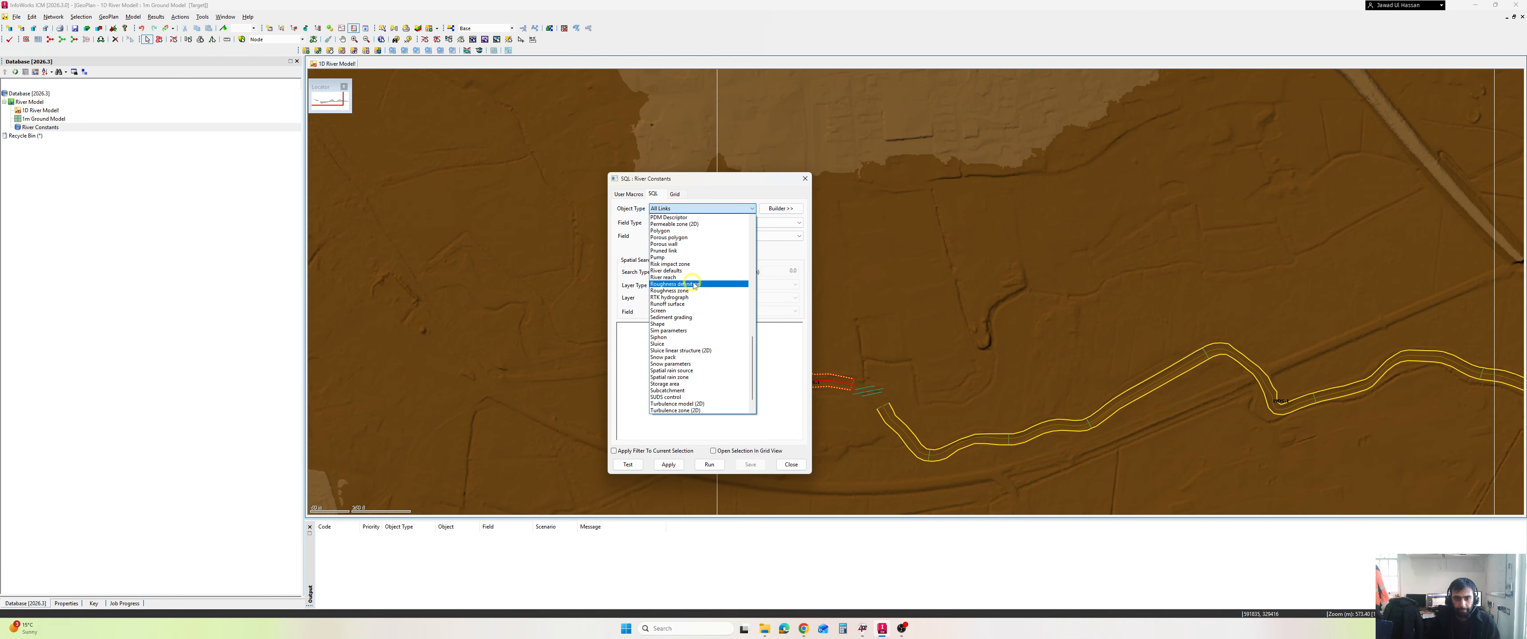
click(695, 283)
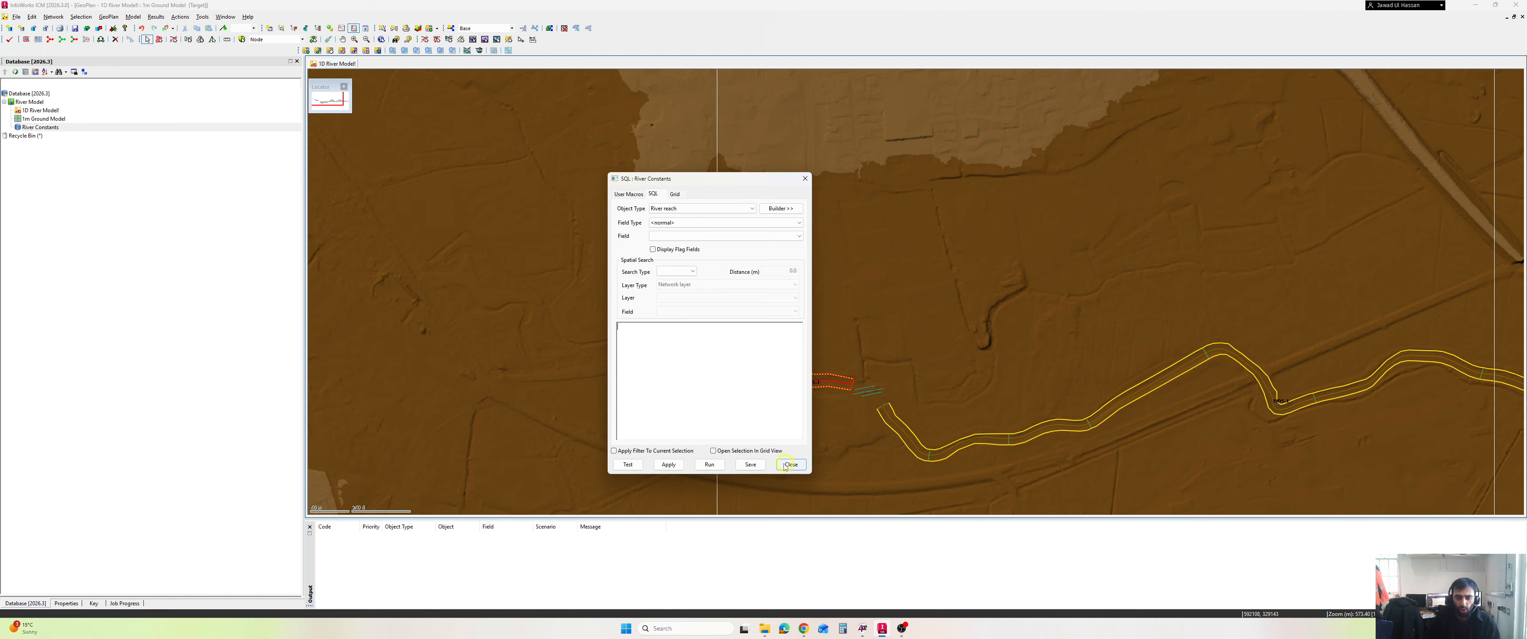
Switch to the Banks - ICM Google Doc and highlight the Ground Model Data and River section end points lines in cyan
click(804, 629)
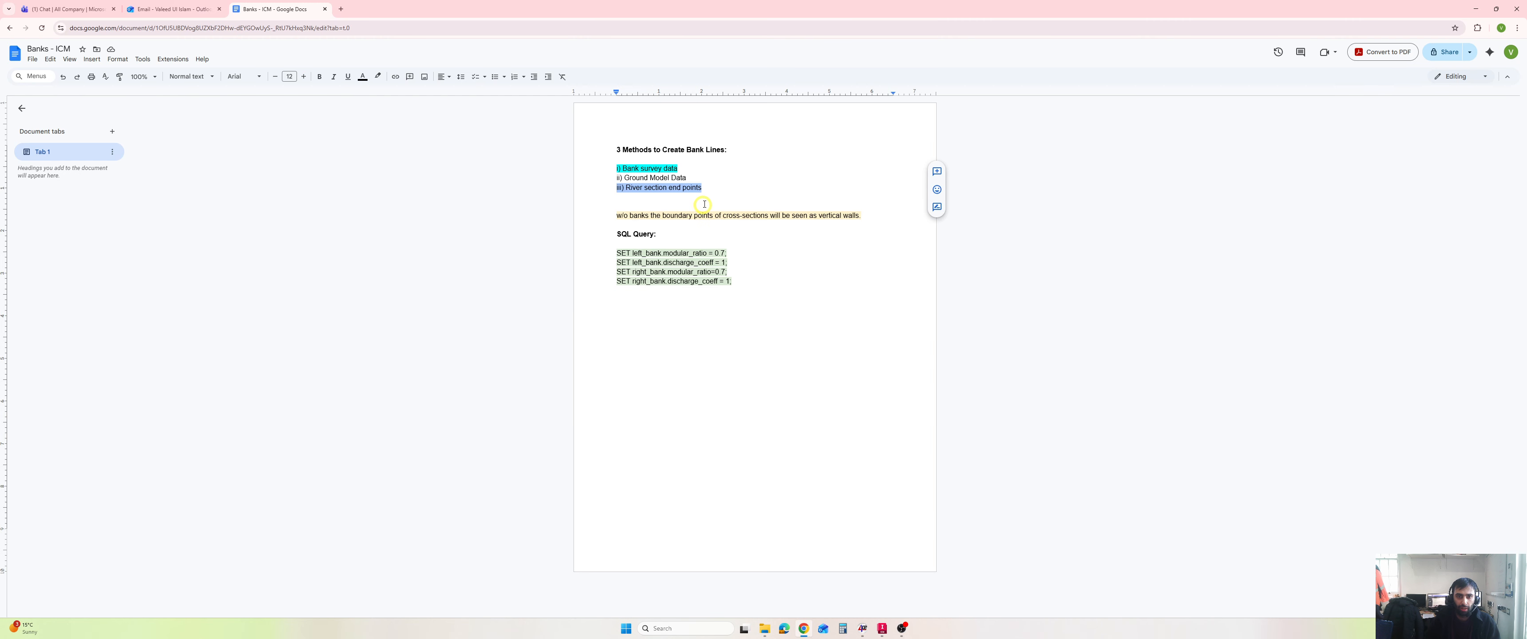
drag(702, 189, 617, 177)
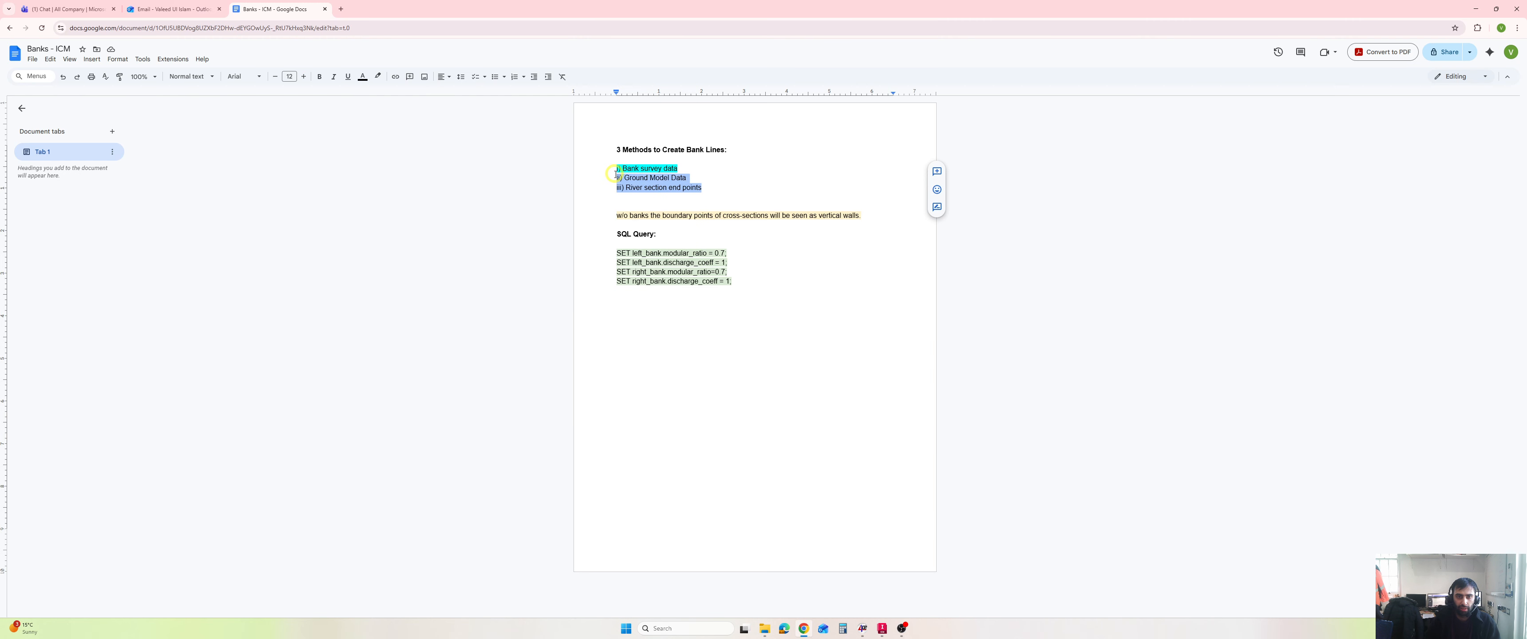
click(375, 76)
click(430, 117)
click(721, 268)
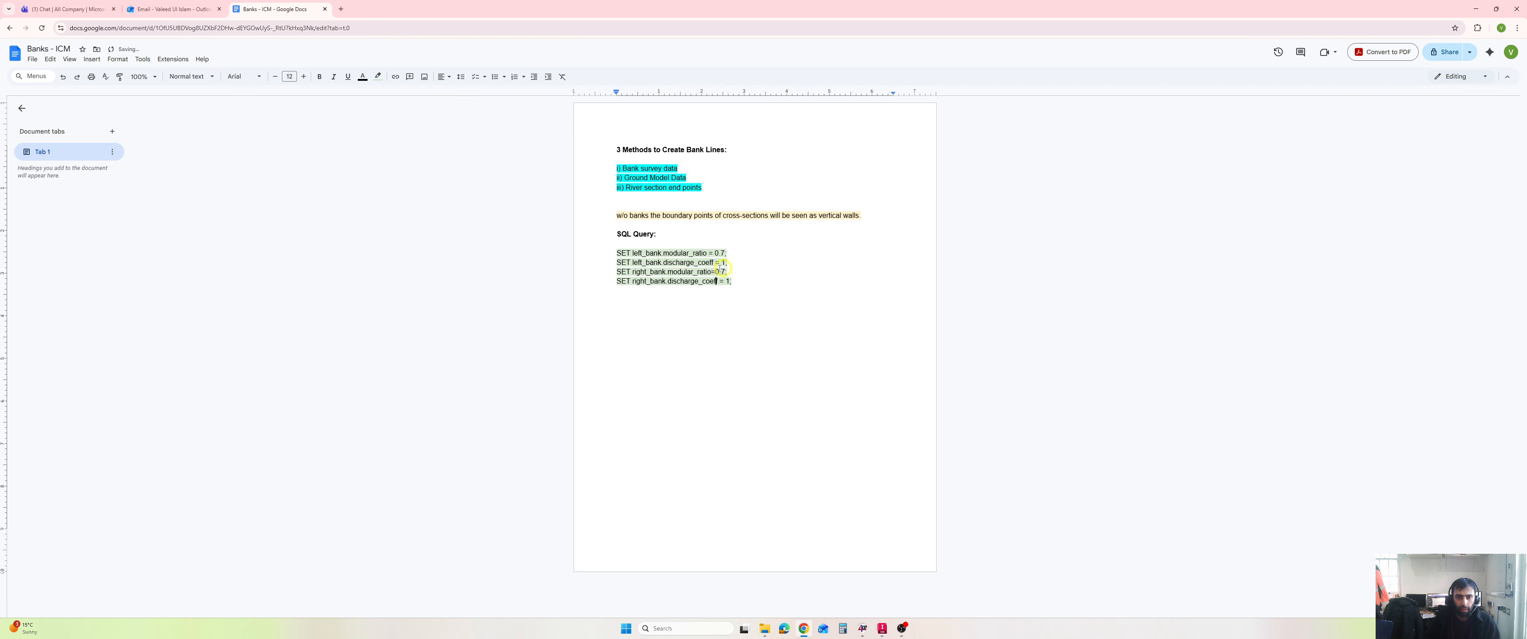
Copy the four bank SET statements from the document into the River Constants query, separating left and right bank statements with a blank line
drag(616, 252, 745, 283)
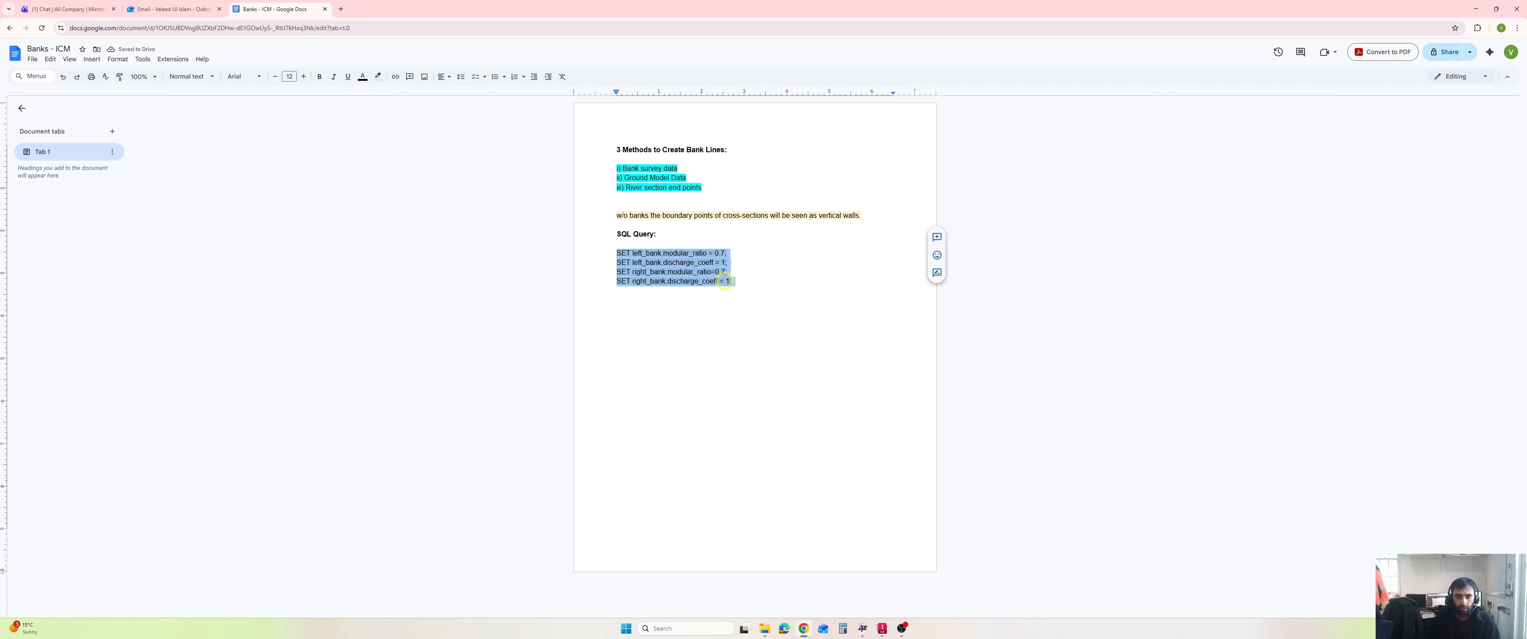
key(ctrl+c)
key(alt+Tab)
click(692, 356)
key(ctrl+v)
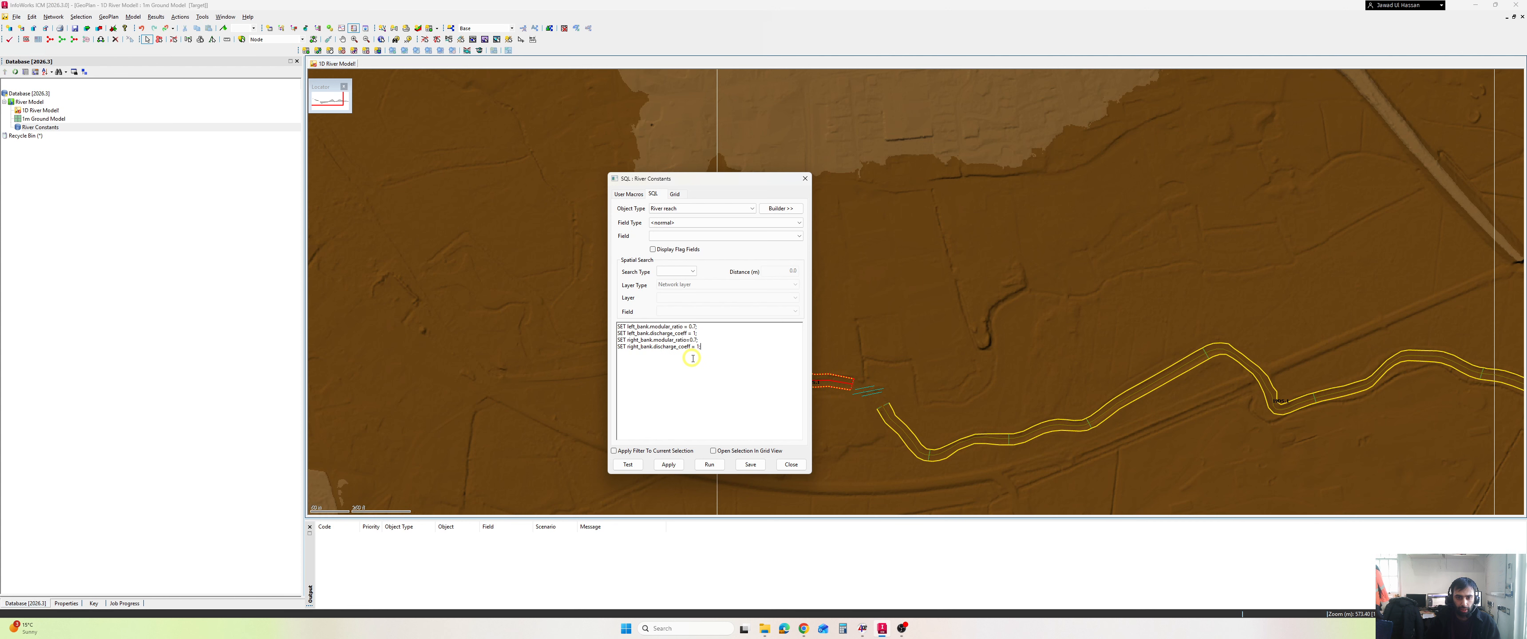
click(709, 334)
key(Return)
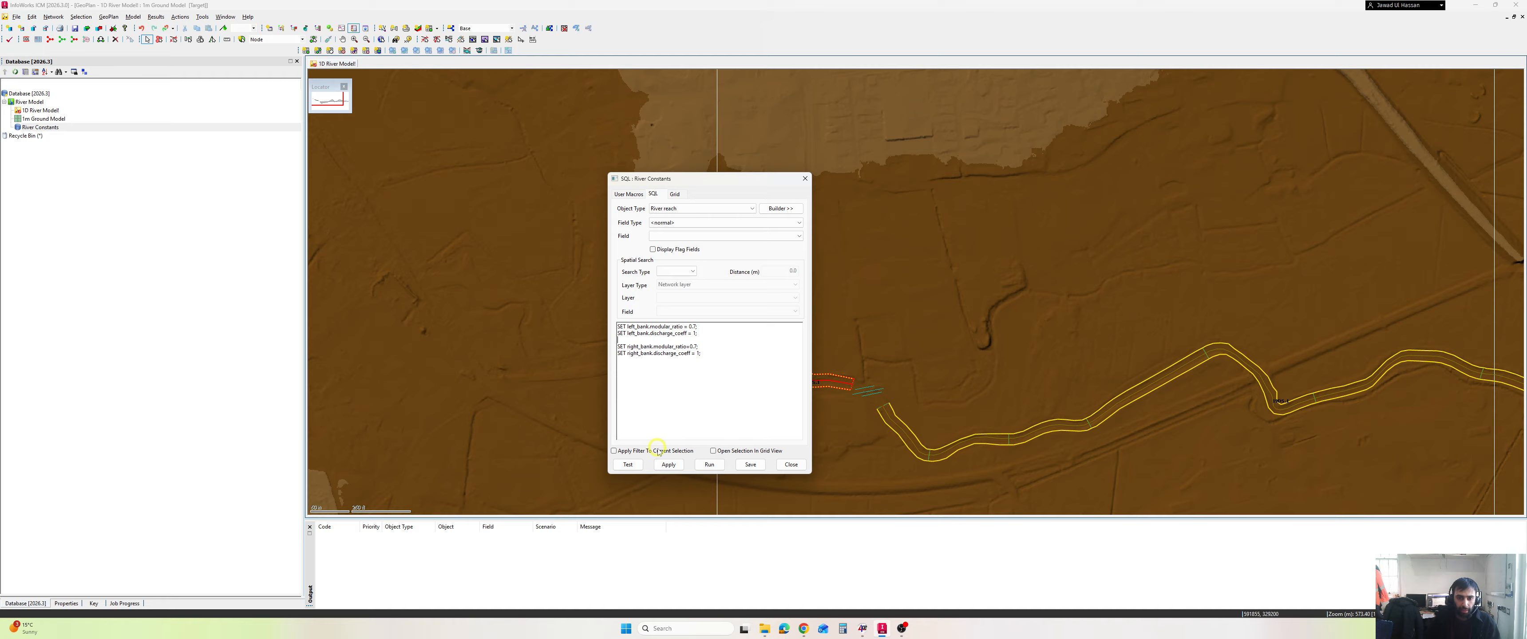
Test the River Constants query's syntax, then save and run it on the river reaches
click(628, 464)
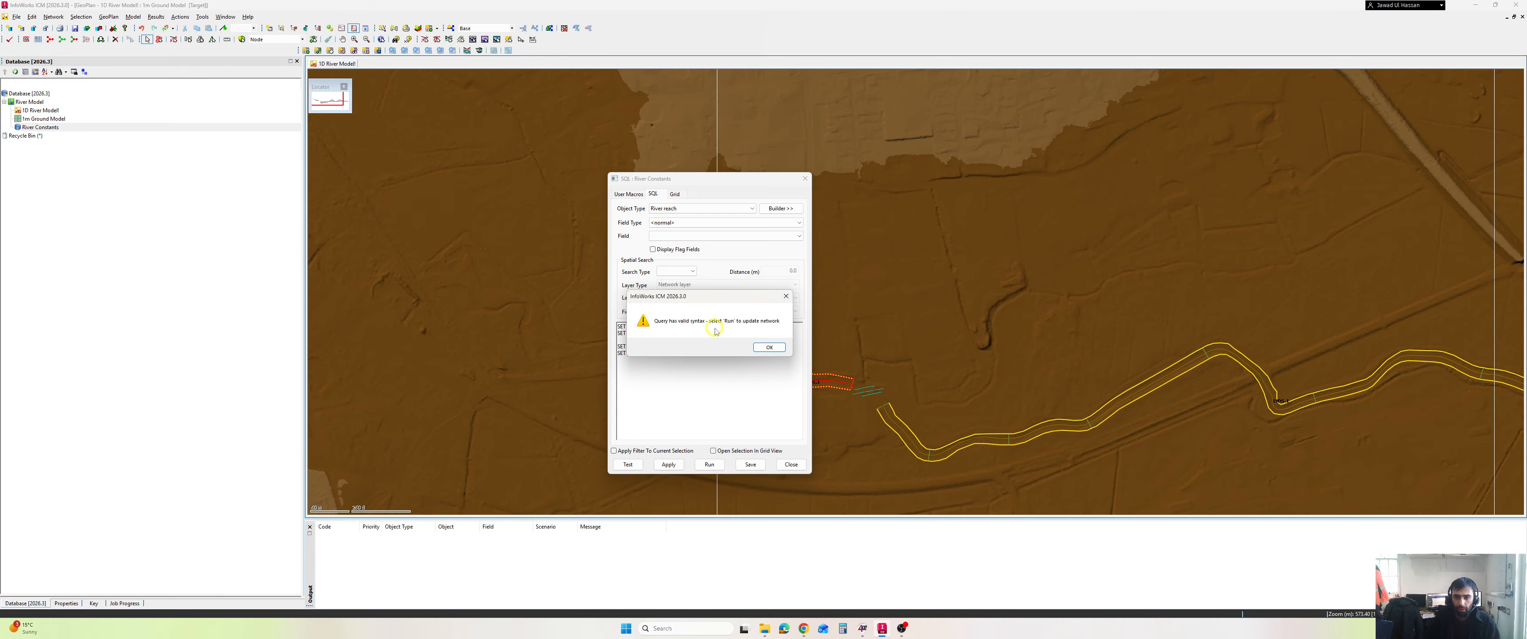
click(769, 348)
click(751, 464)
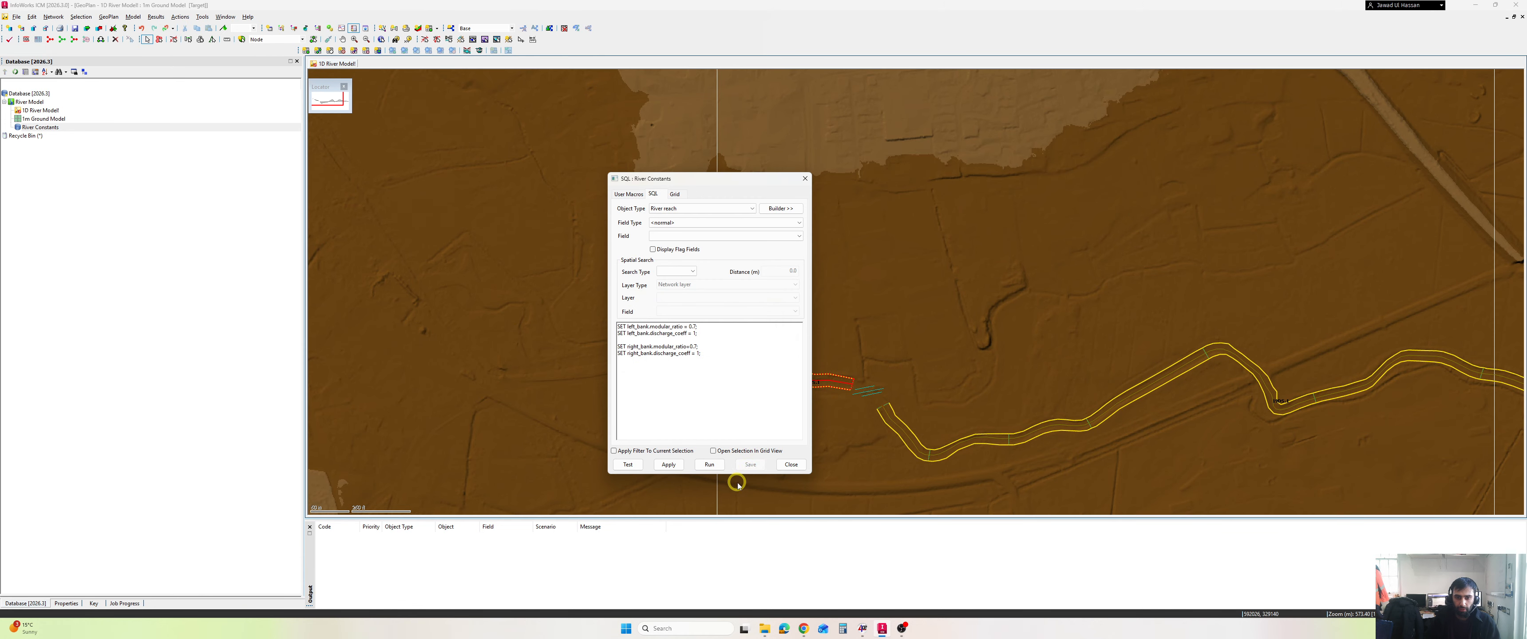
click(706, 464)
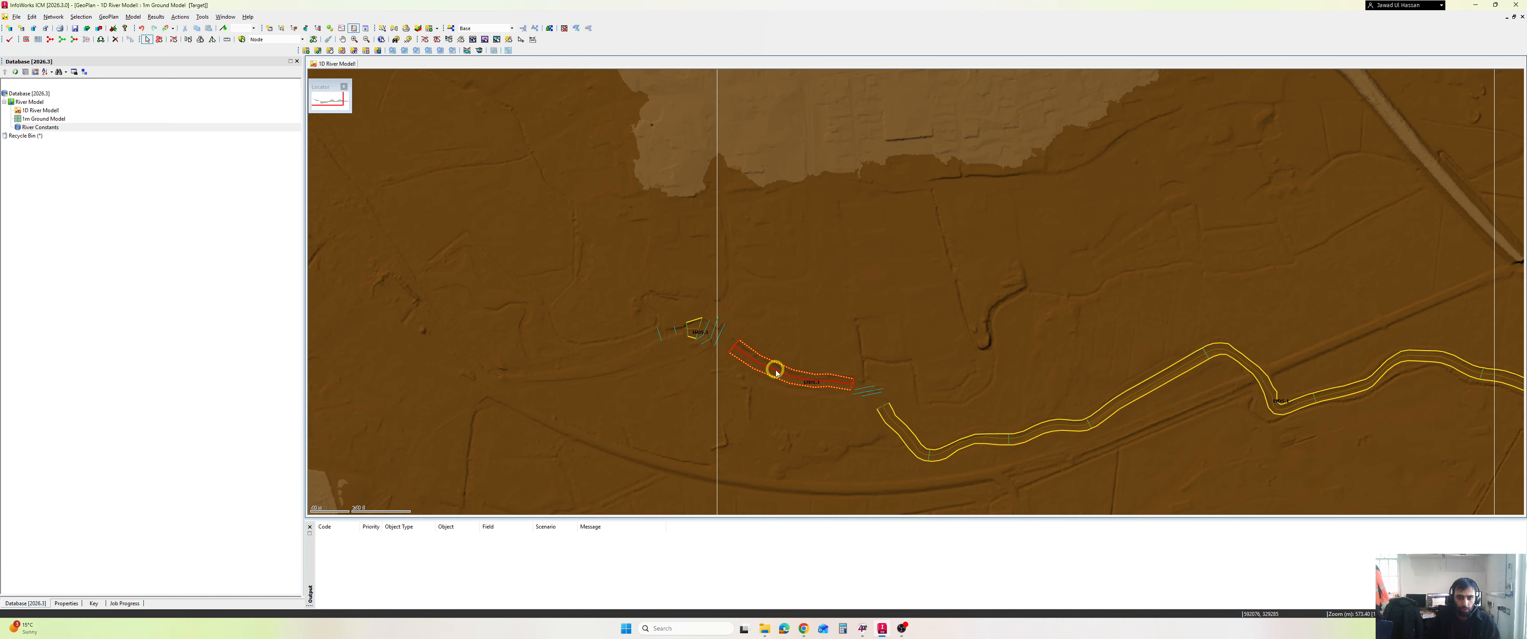
Examine the left and right river bank entries in the properties of the middle reach and the long downstream reach
double_click(780, 387)
click(256, 411)
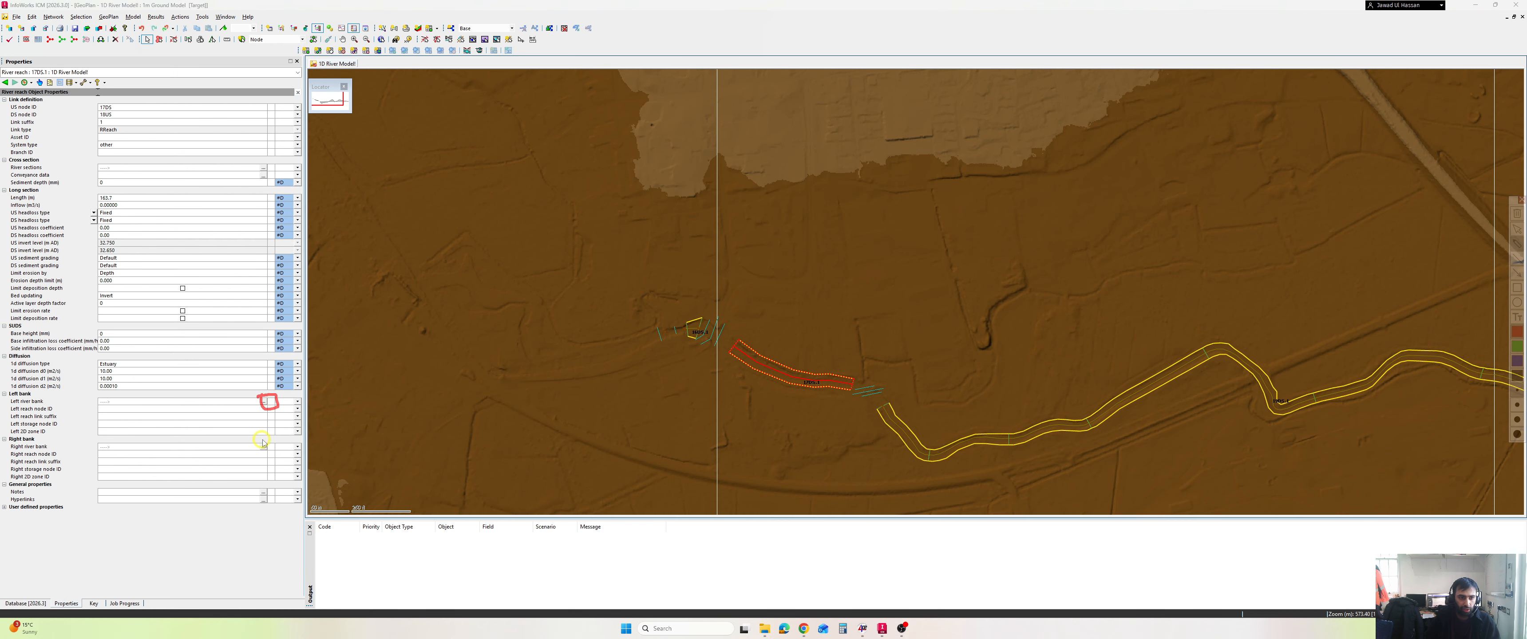
mouse_move(263, 441)
mouse_down()
mouse_move(260, 464)
mouse_move(259, 431)
mouse_up()
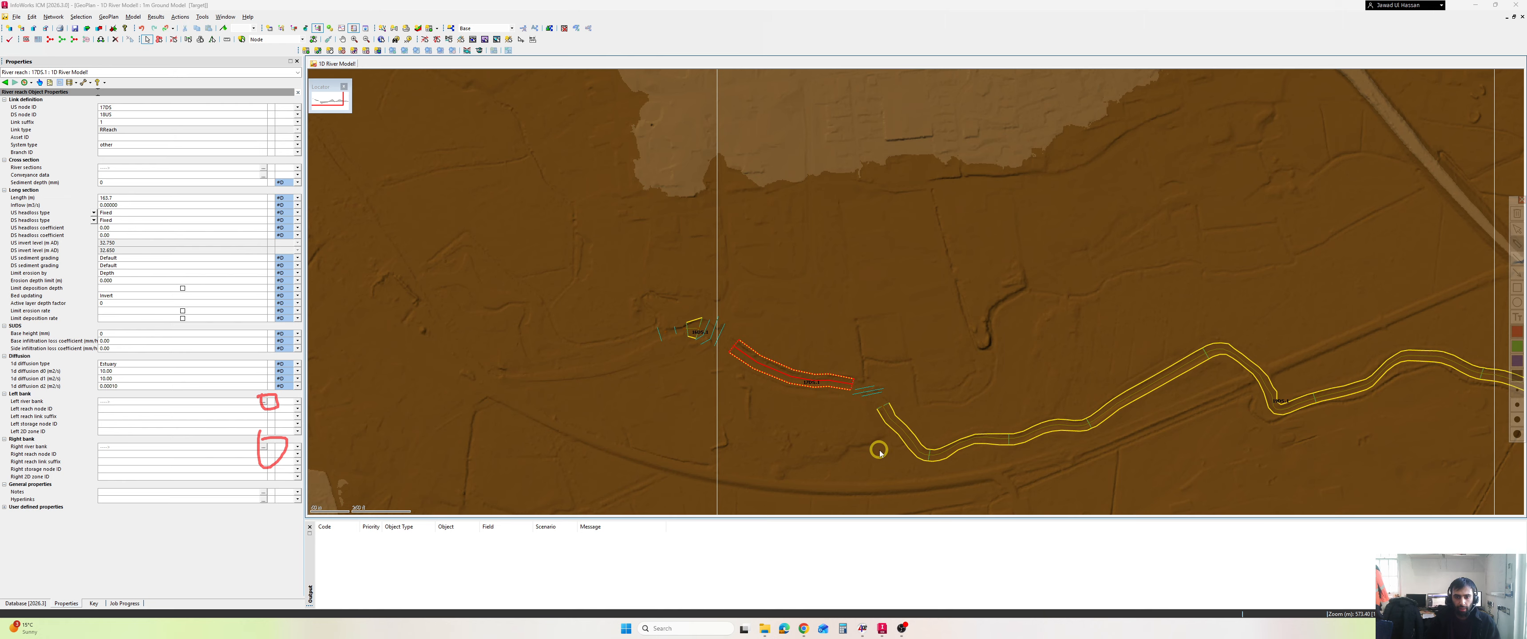
key(Escape)
click(903, 435)
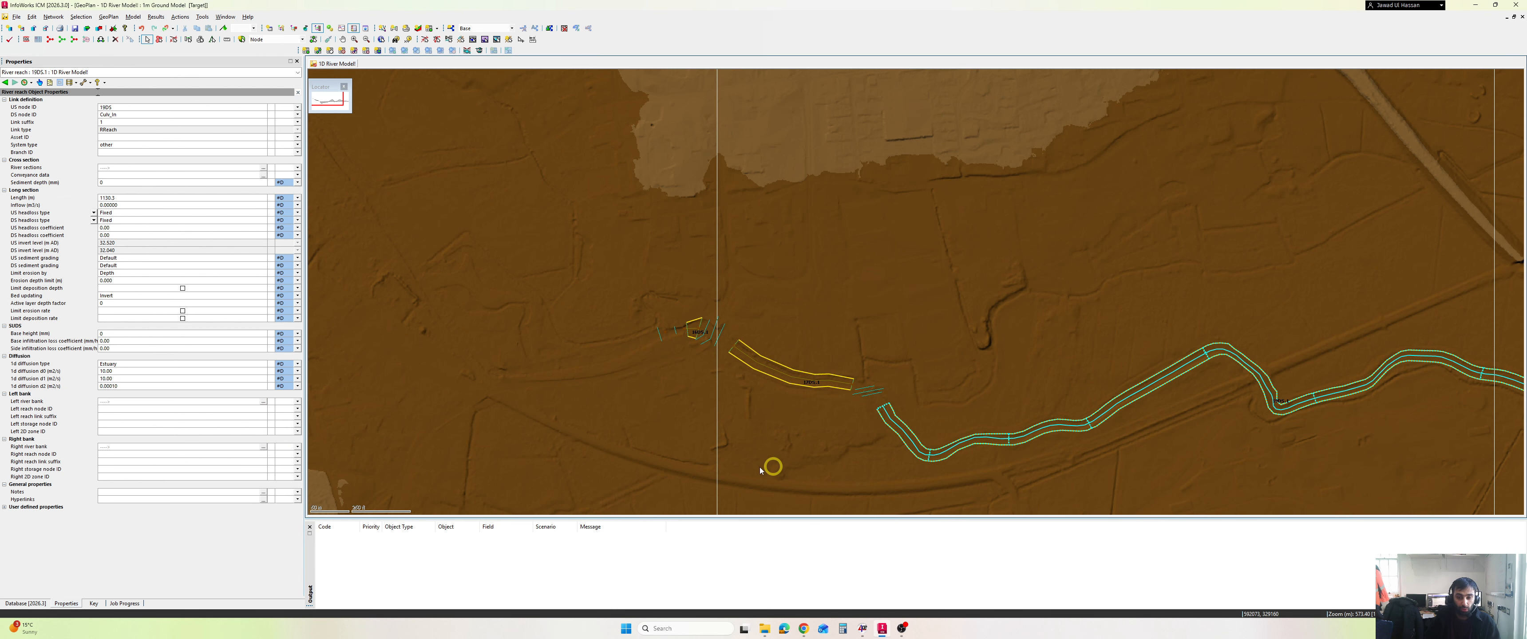
click(889, 461)
click(292, 410)
key(ctrl+2)
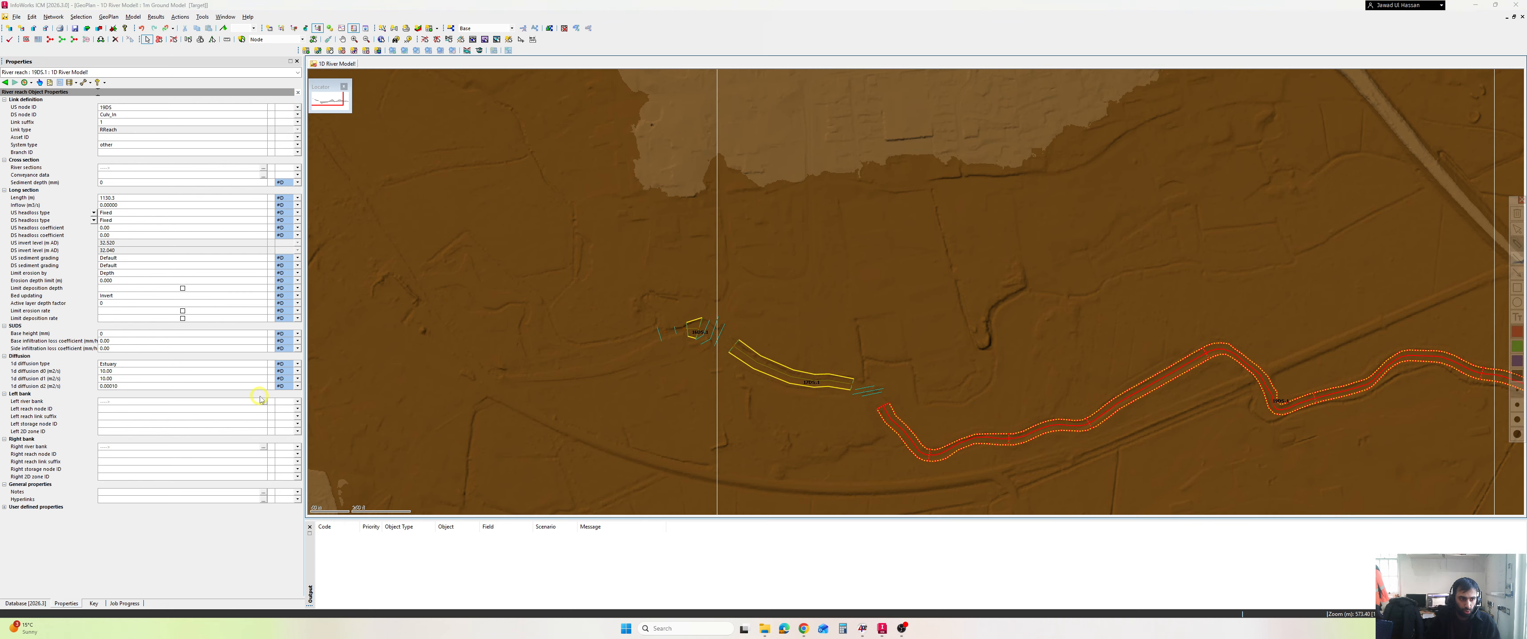
mouse_move(279, 394)
mouse_down()
mouse_move(263, 409)
mouse_move(274, 444)
mouse_move(255, 445)
mouse_up()
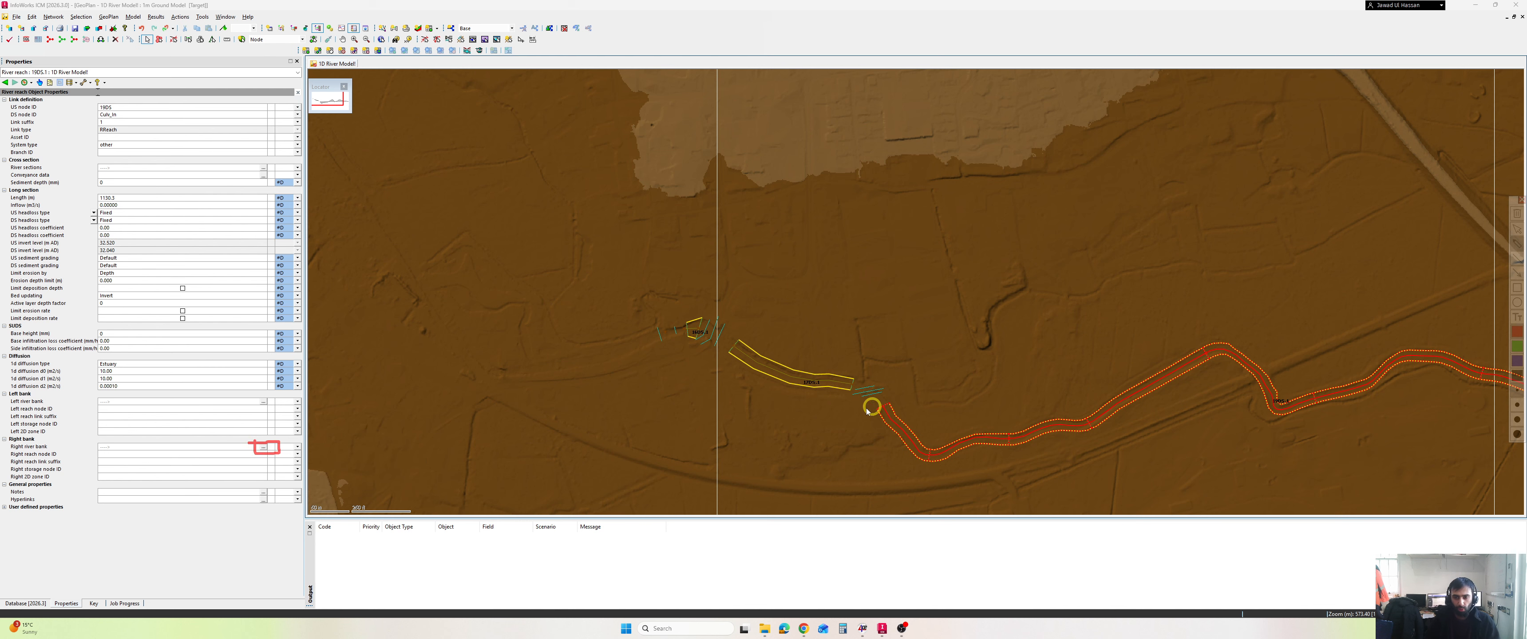
key(Escape)
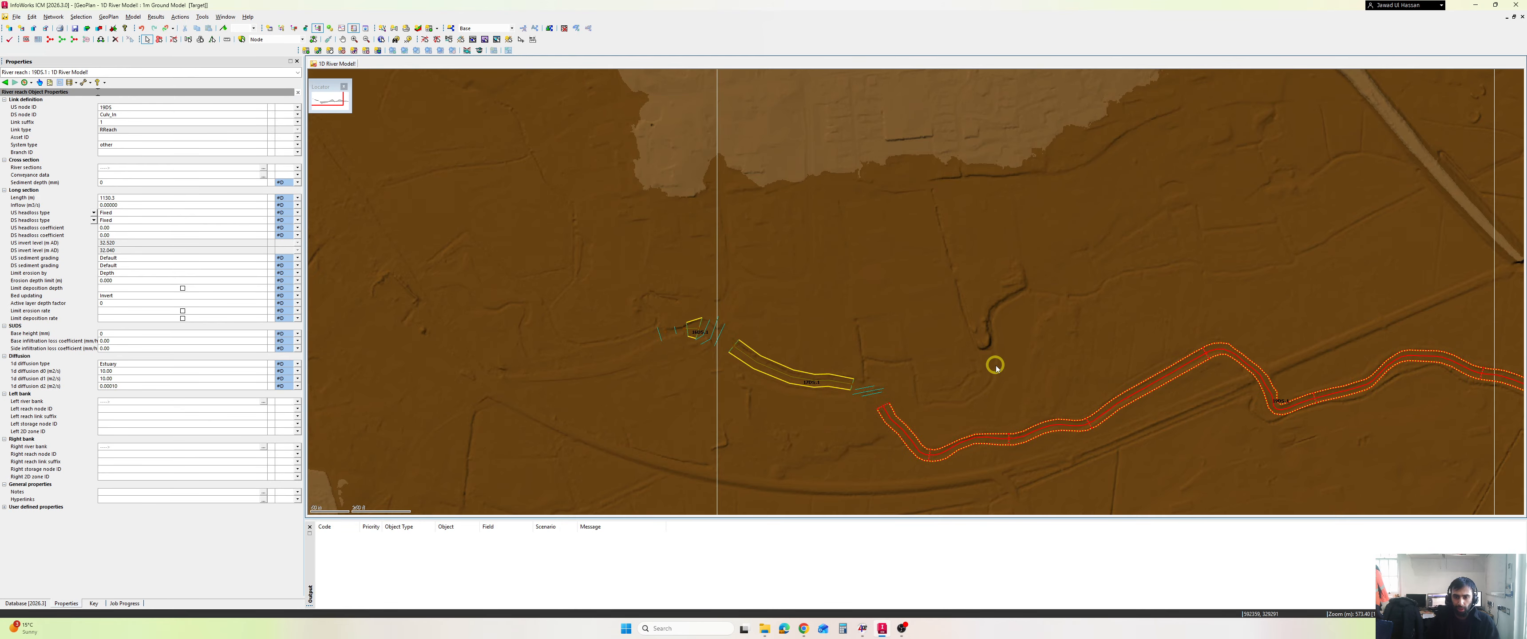
Select the whole river network on the plan and build the reach boundaries from banks and section ends
scroll(1009, 363, down, 2)
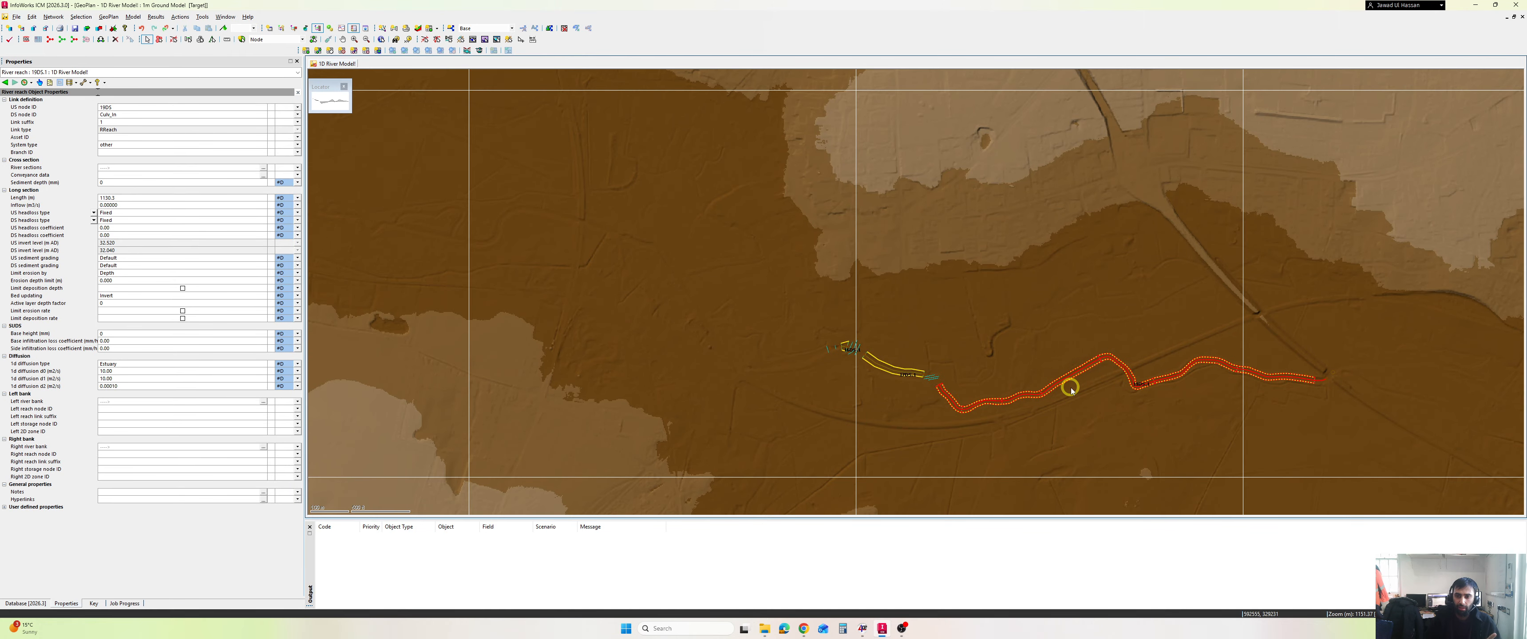
drag(1023, 343, 917, 346)
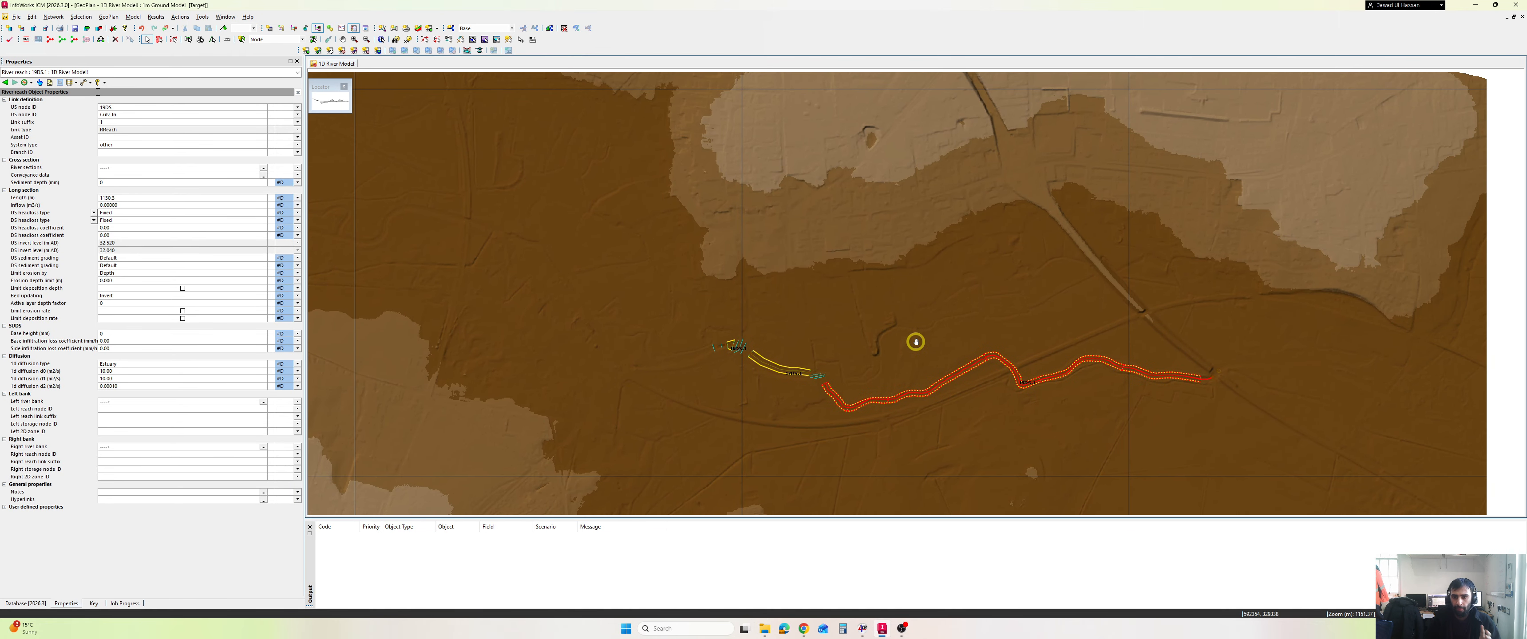
drag(652, 291, 1269, 461)
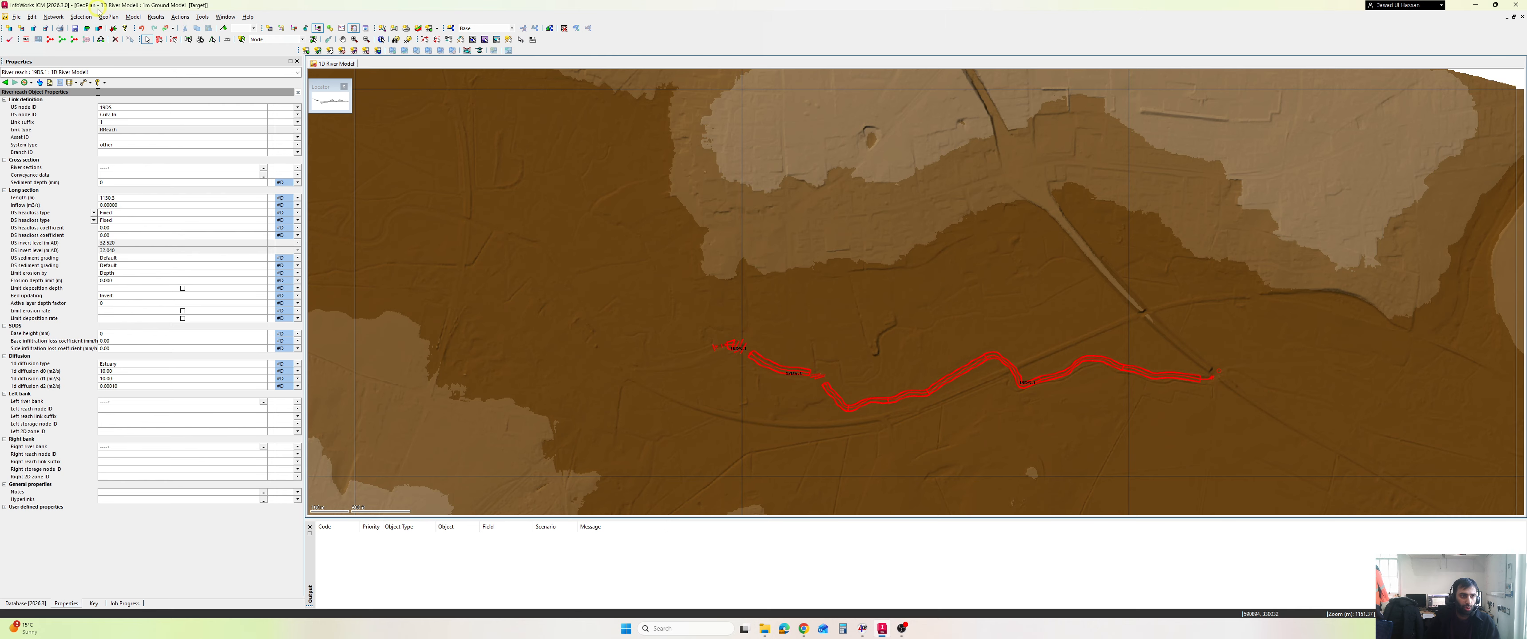
click(134, 17)
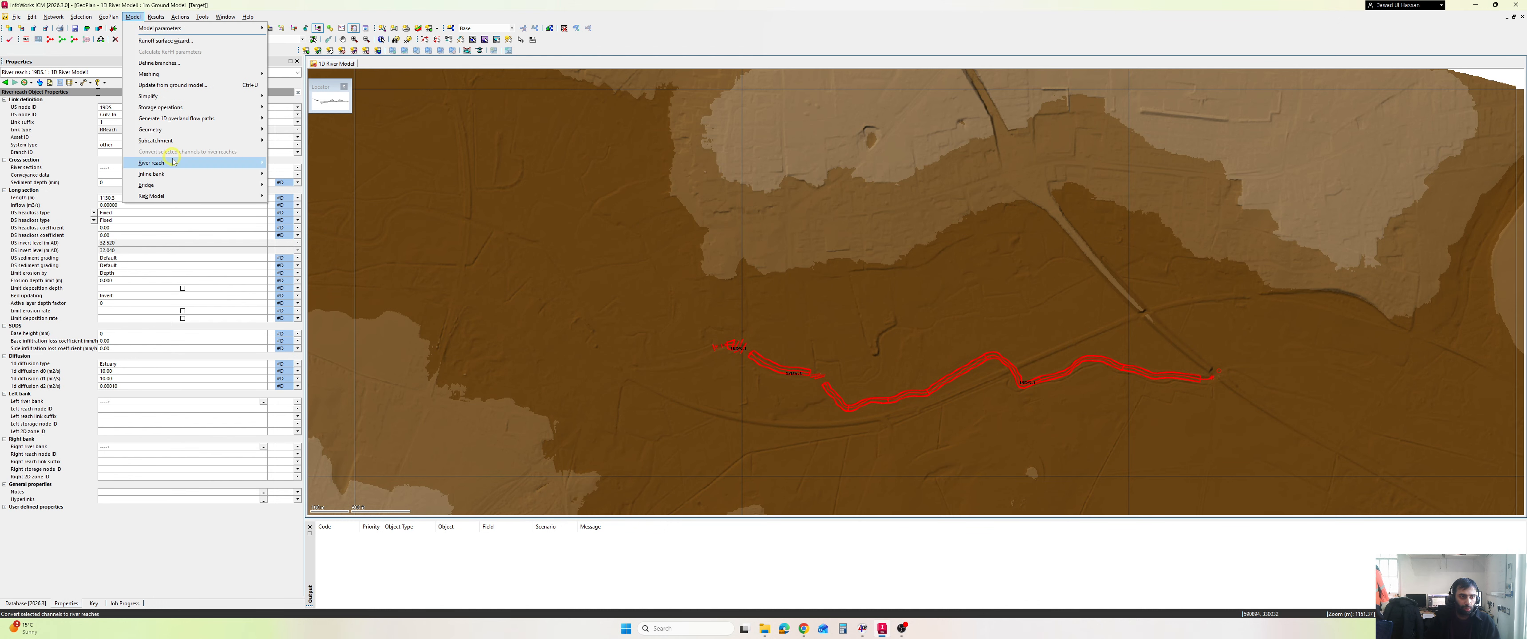
mouse_move(174, 165)
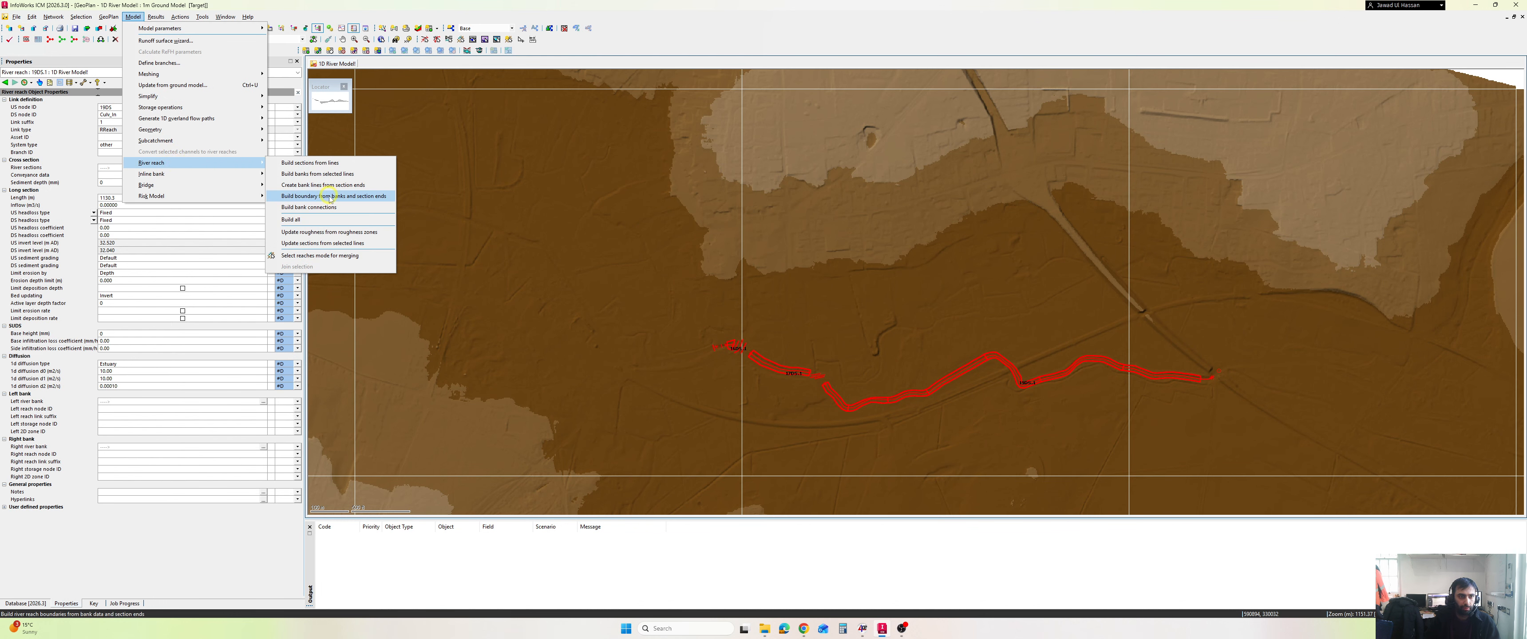
click(366, 197)
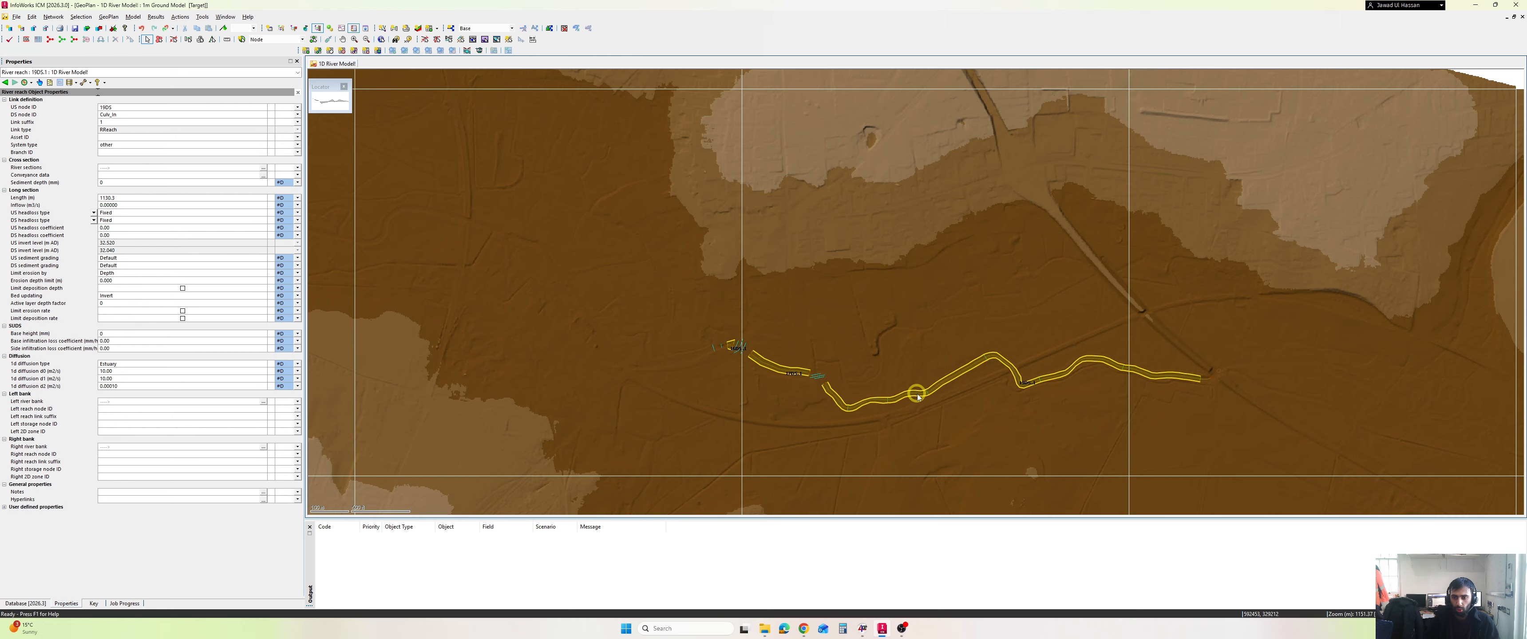
click(765, 422)
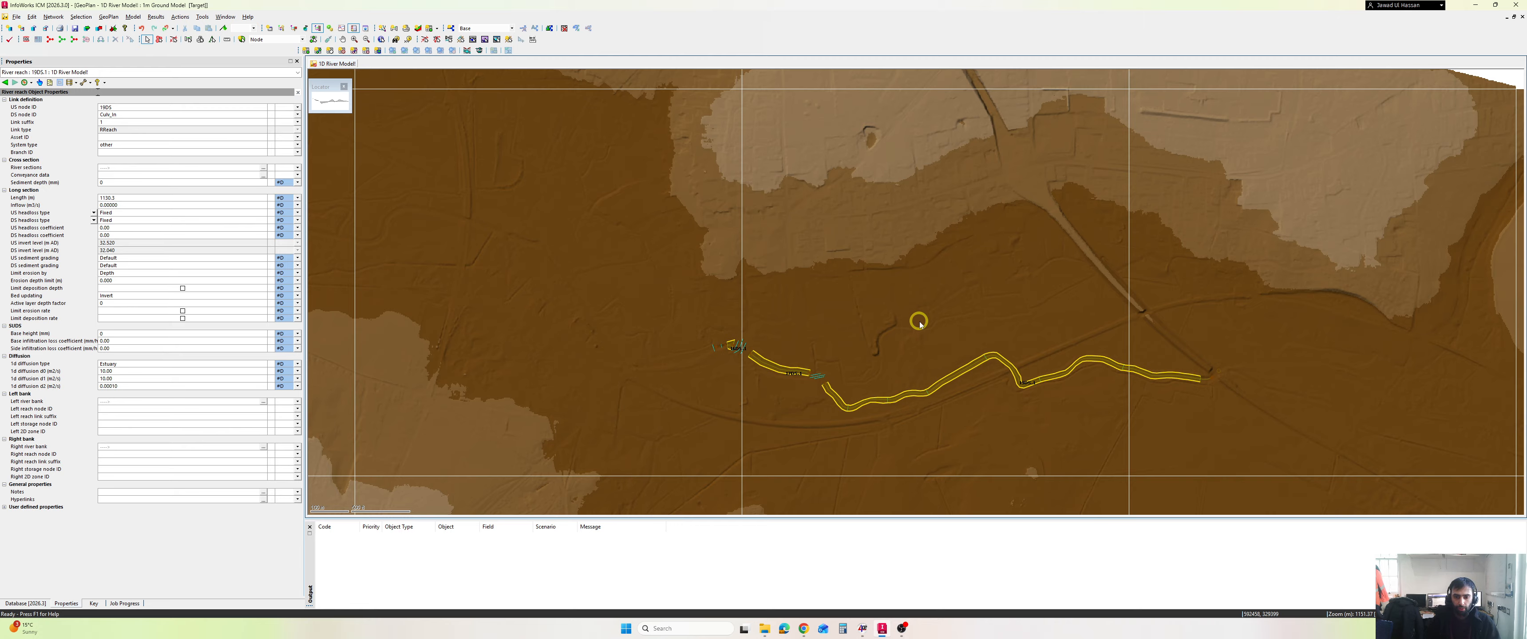
Review the bank line methods and SQL query notes in the Banks - ICM Google Doc, then return to InfoWorks ICM
click(804, 629)
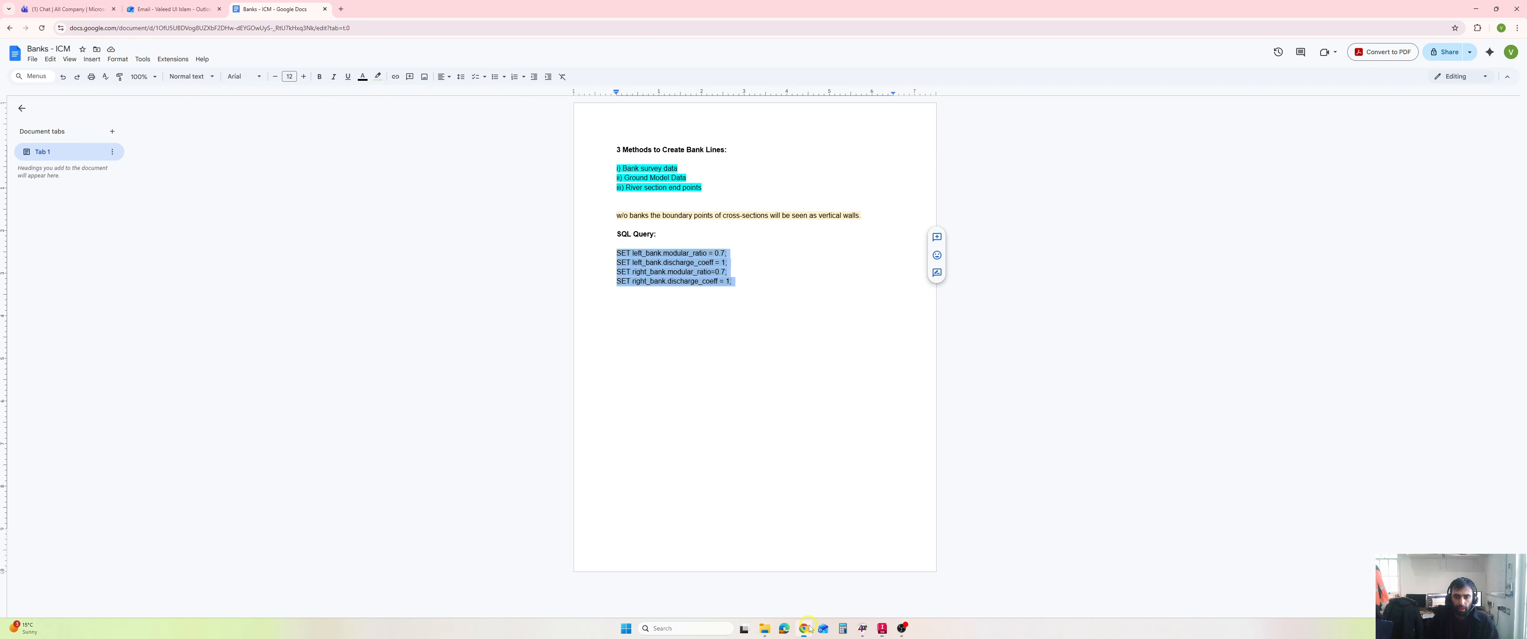
click(666, 146)
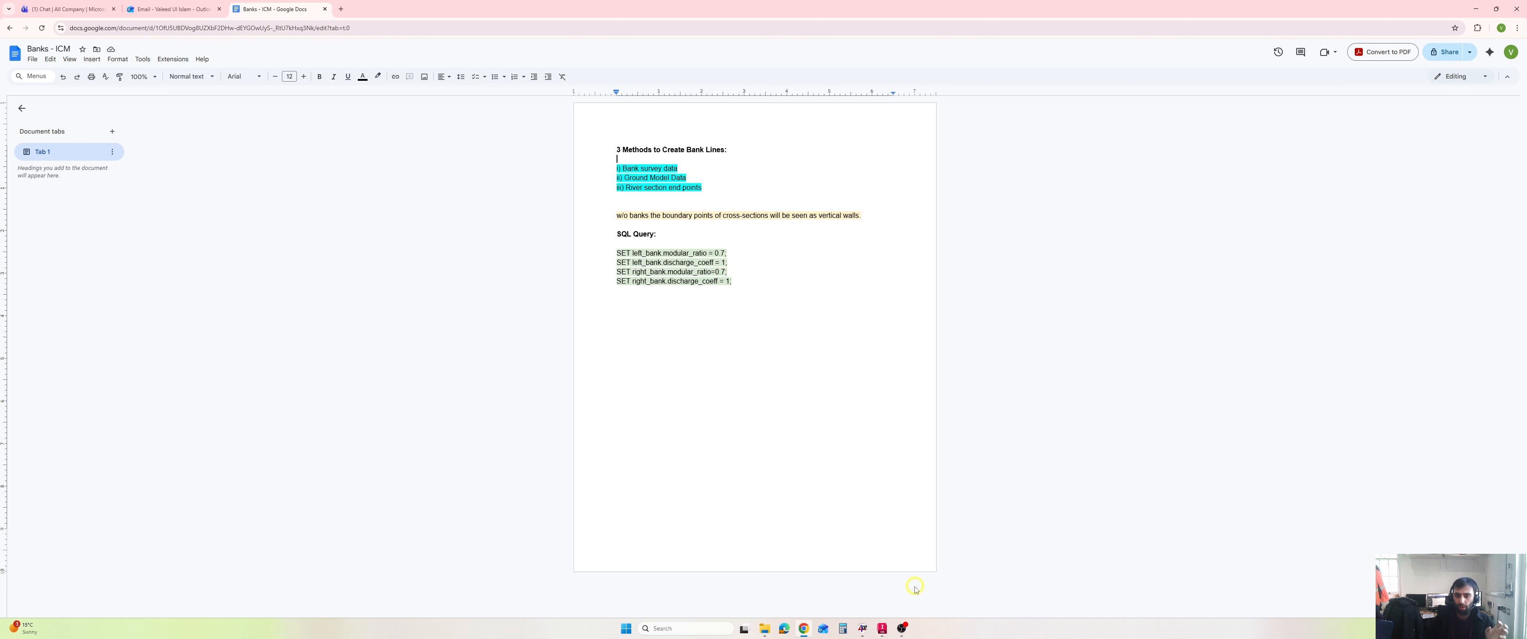
click(805, 629)
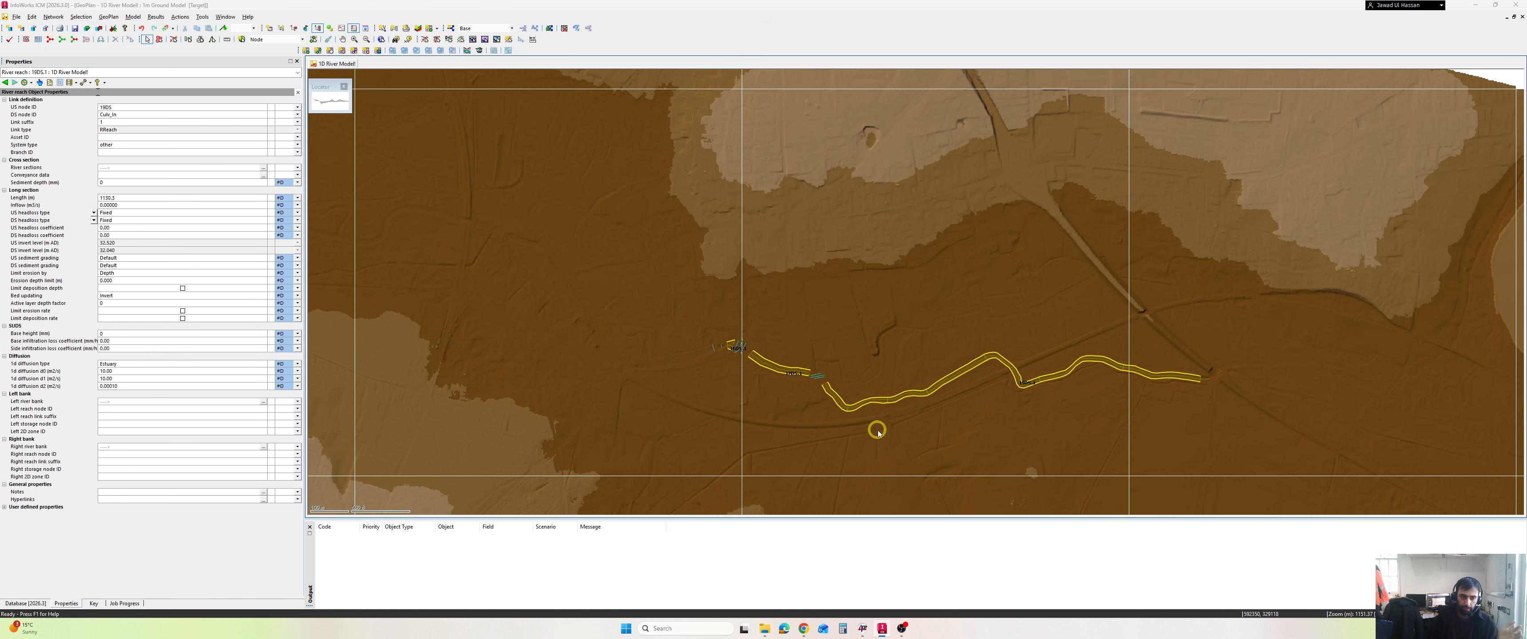